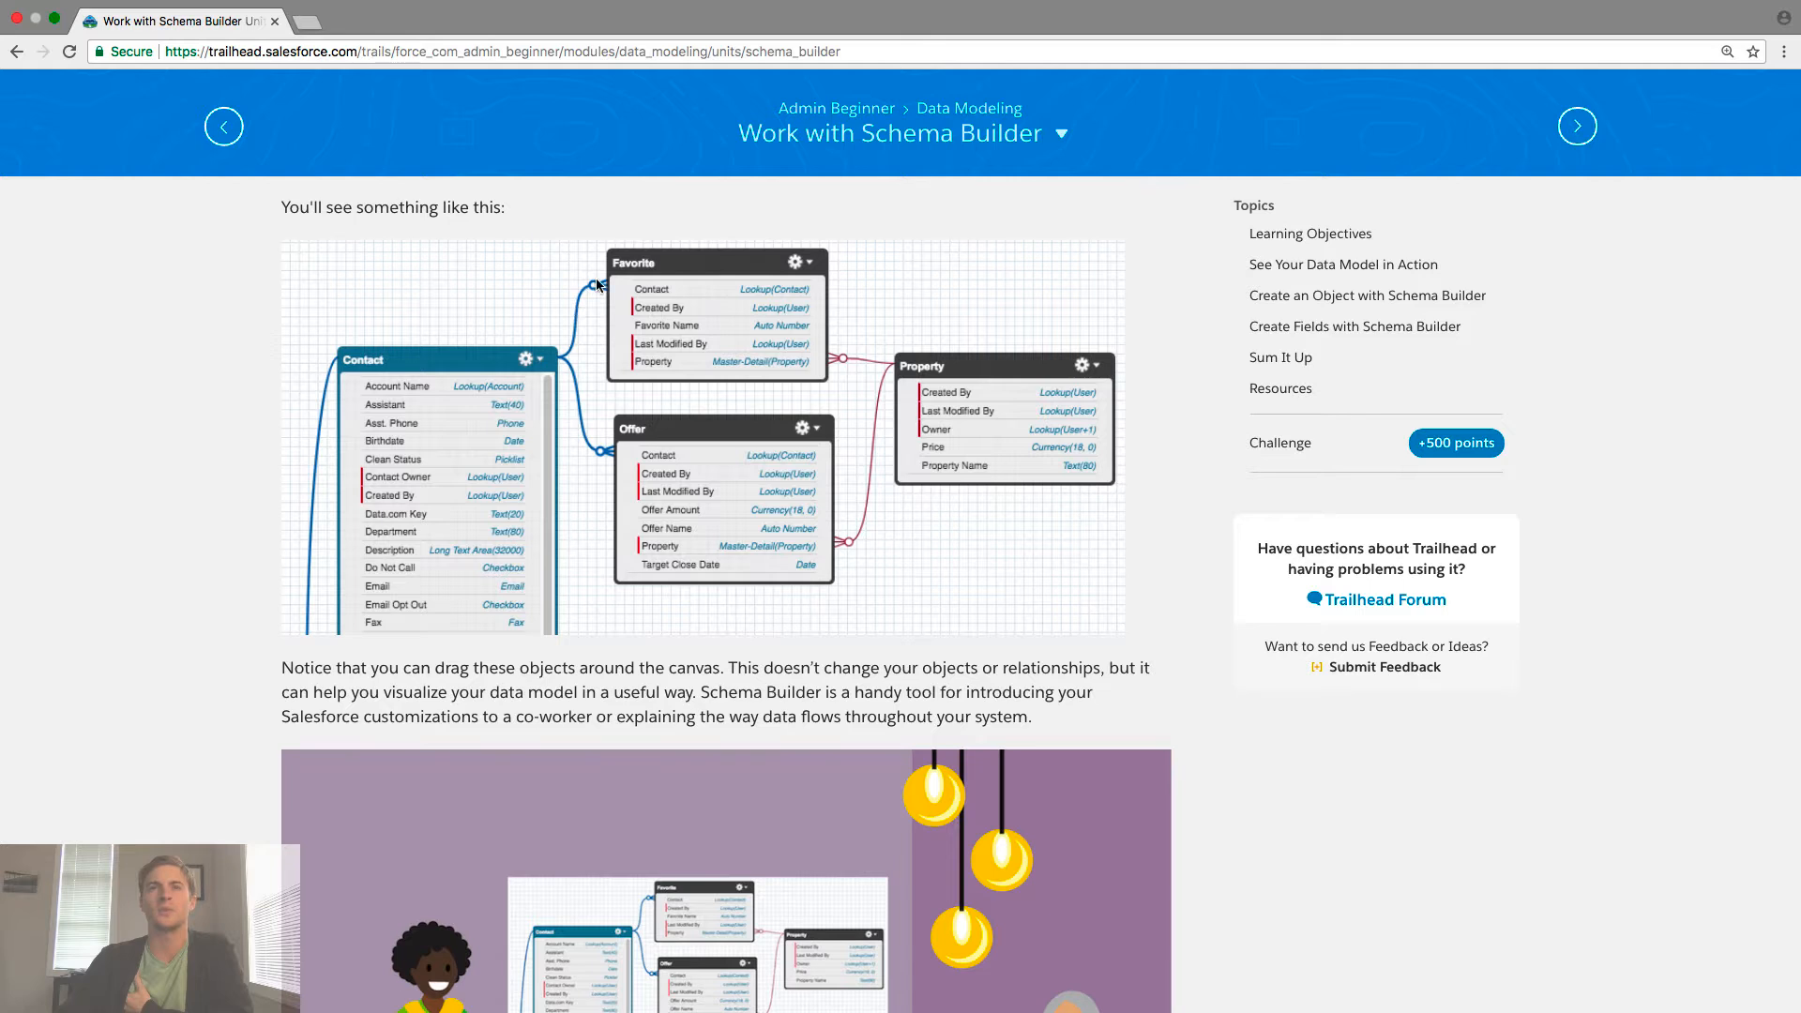
- Scroll to the Hands-on Challenge and note the required Street Address Text Area field on Property
left_click(868, 367)
scroll(865, 362, "down", 4)
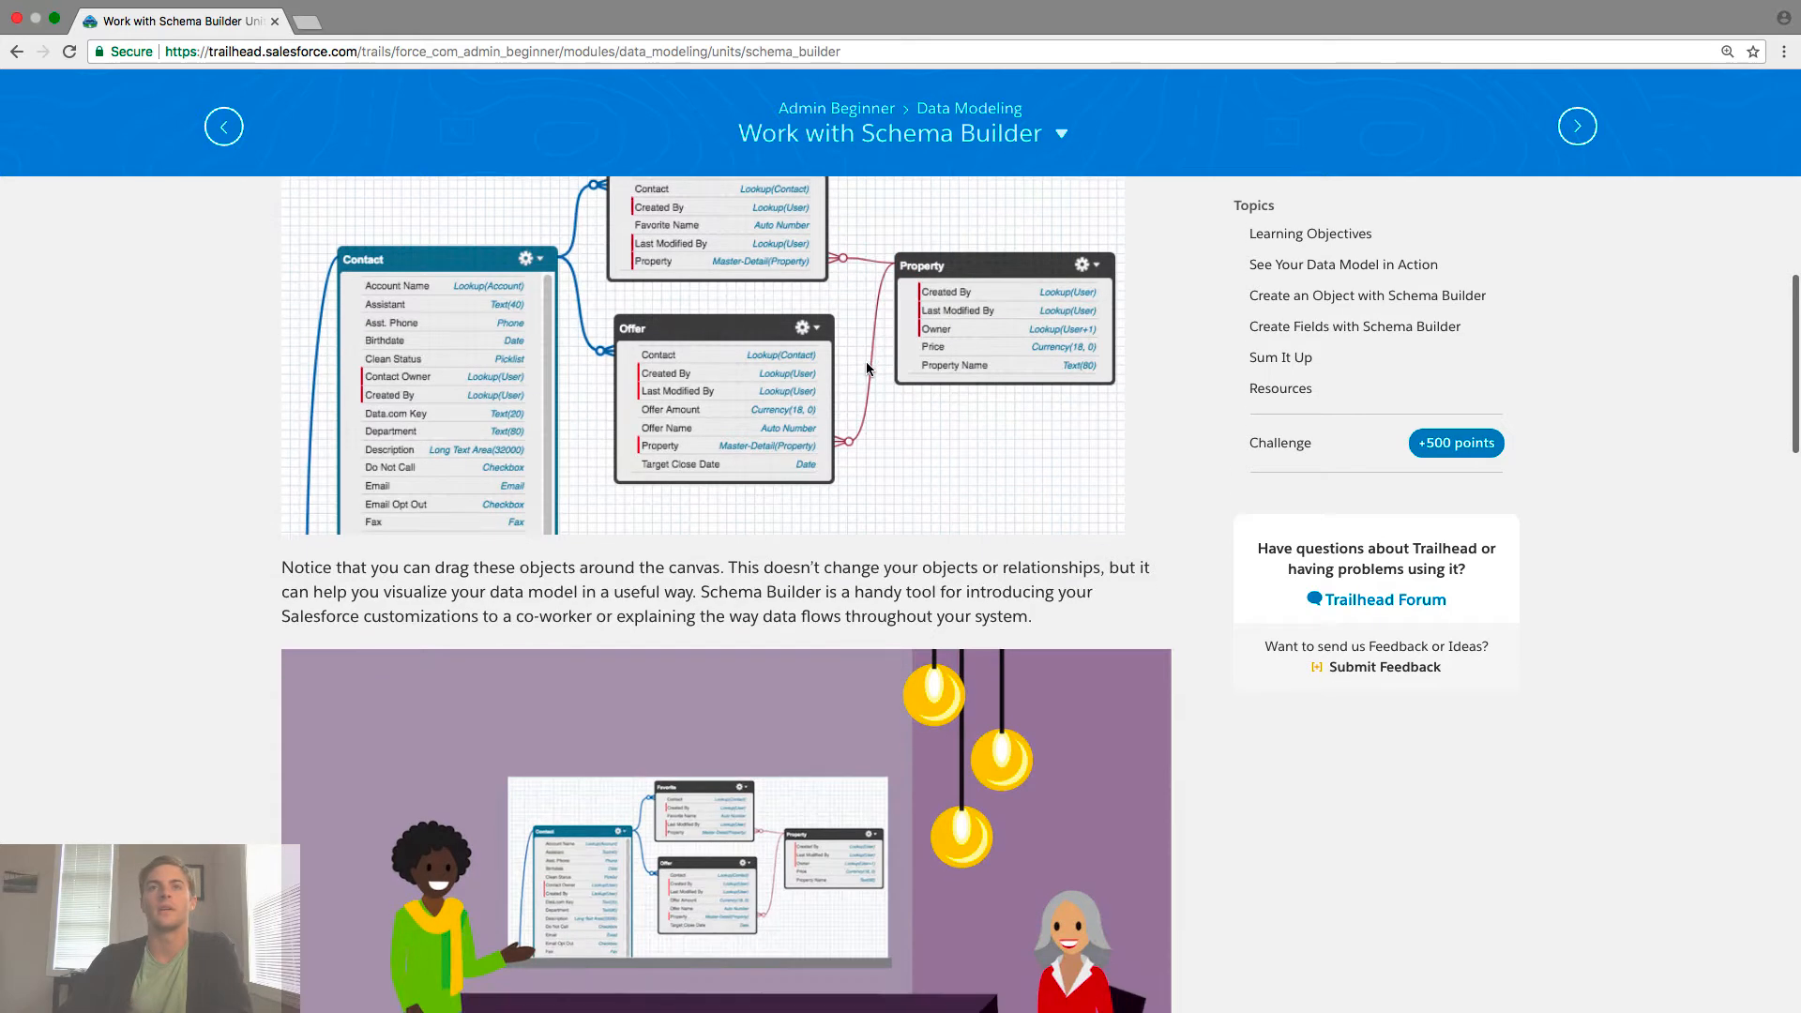
scroll(865, 362, "down", 9)
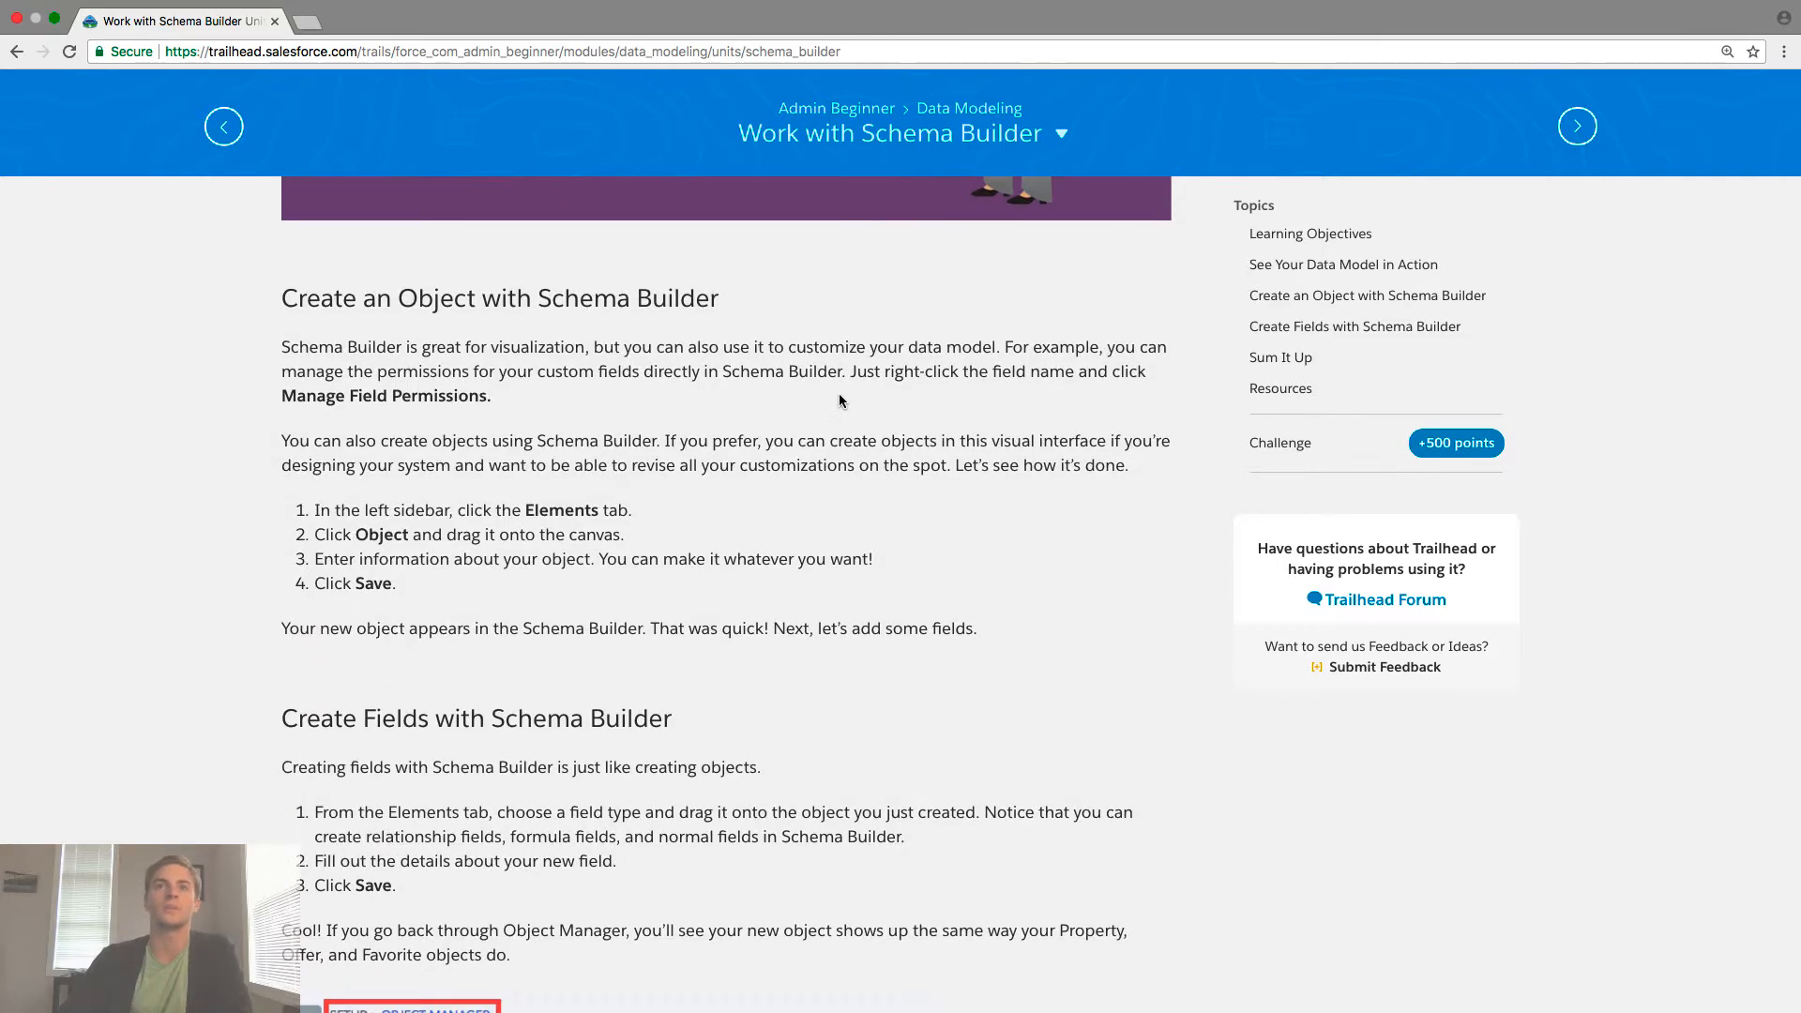
scroll(840, 392, "down", 10)
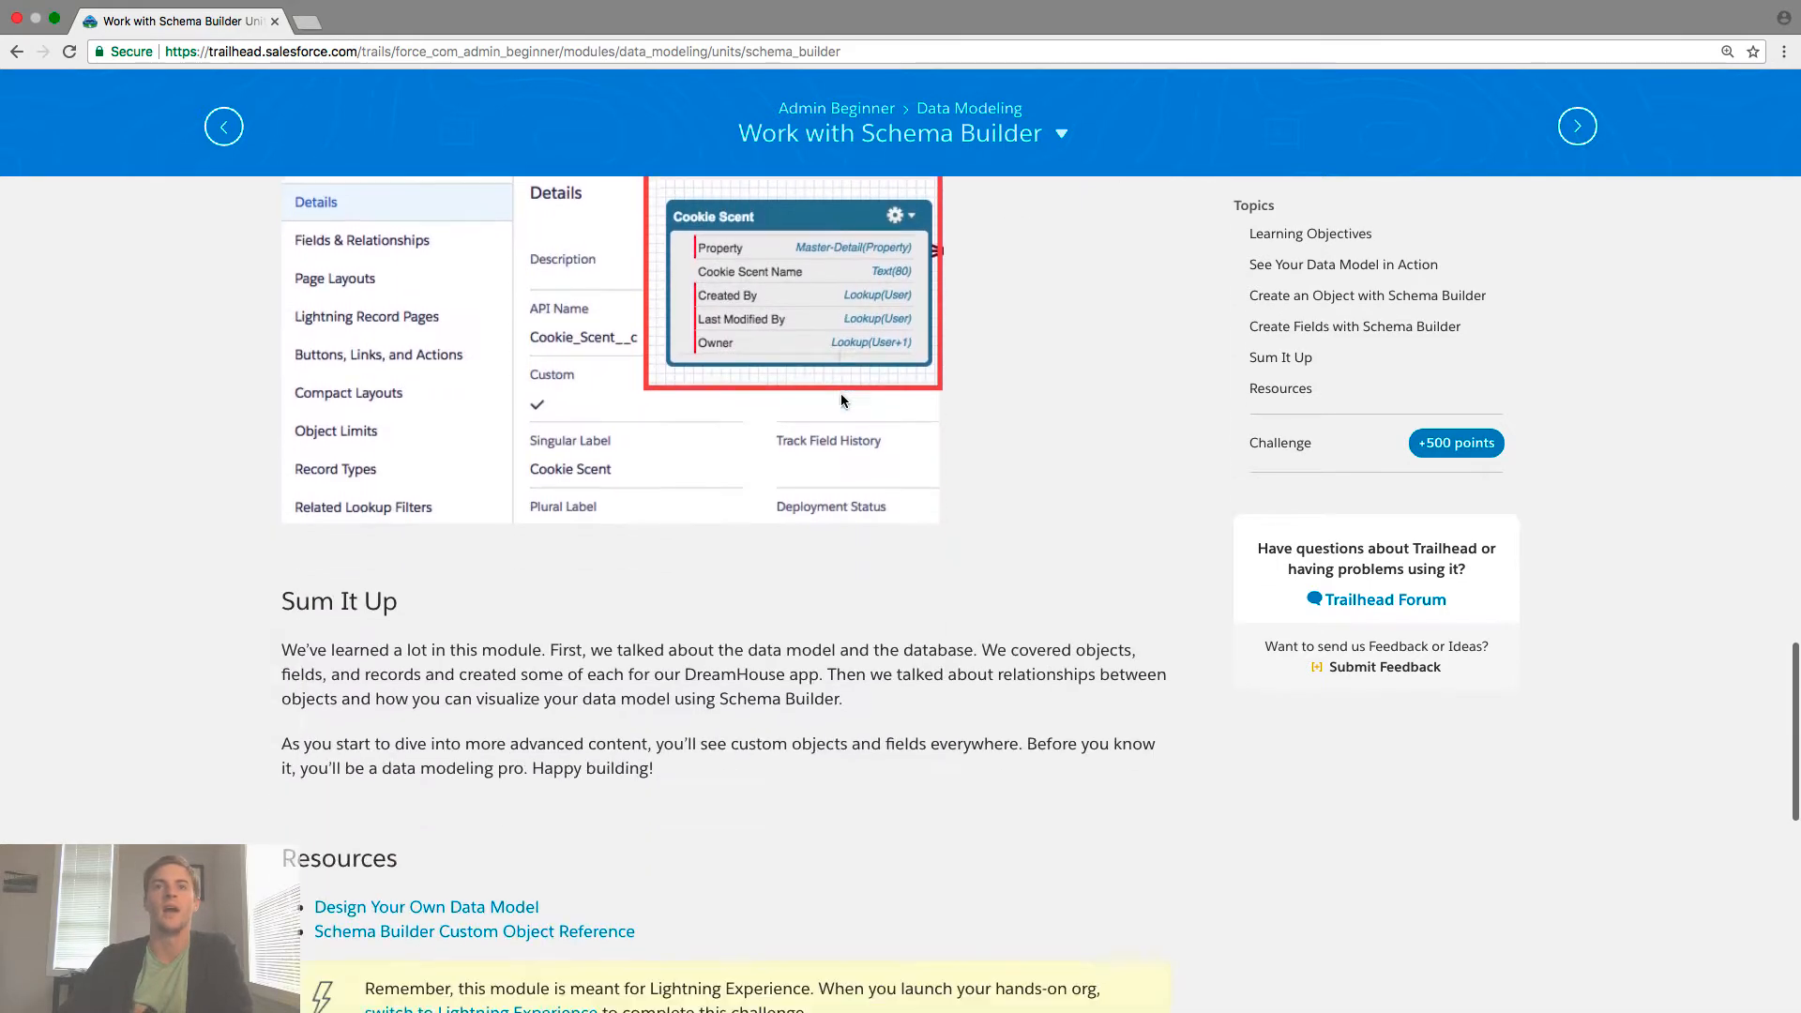
scroll(841, 400, "down", 8)
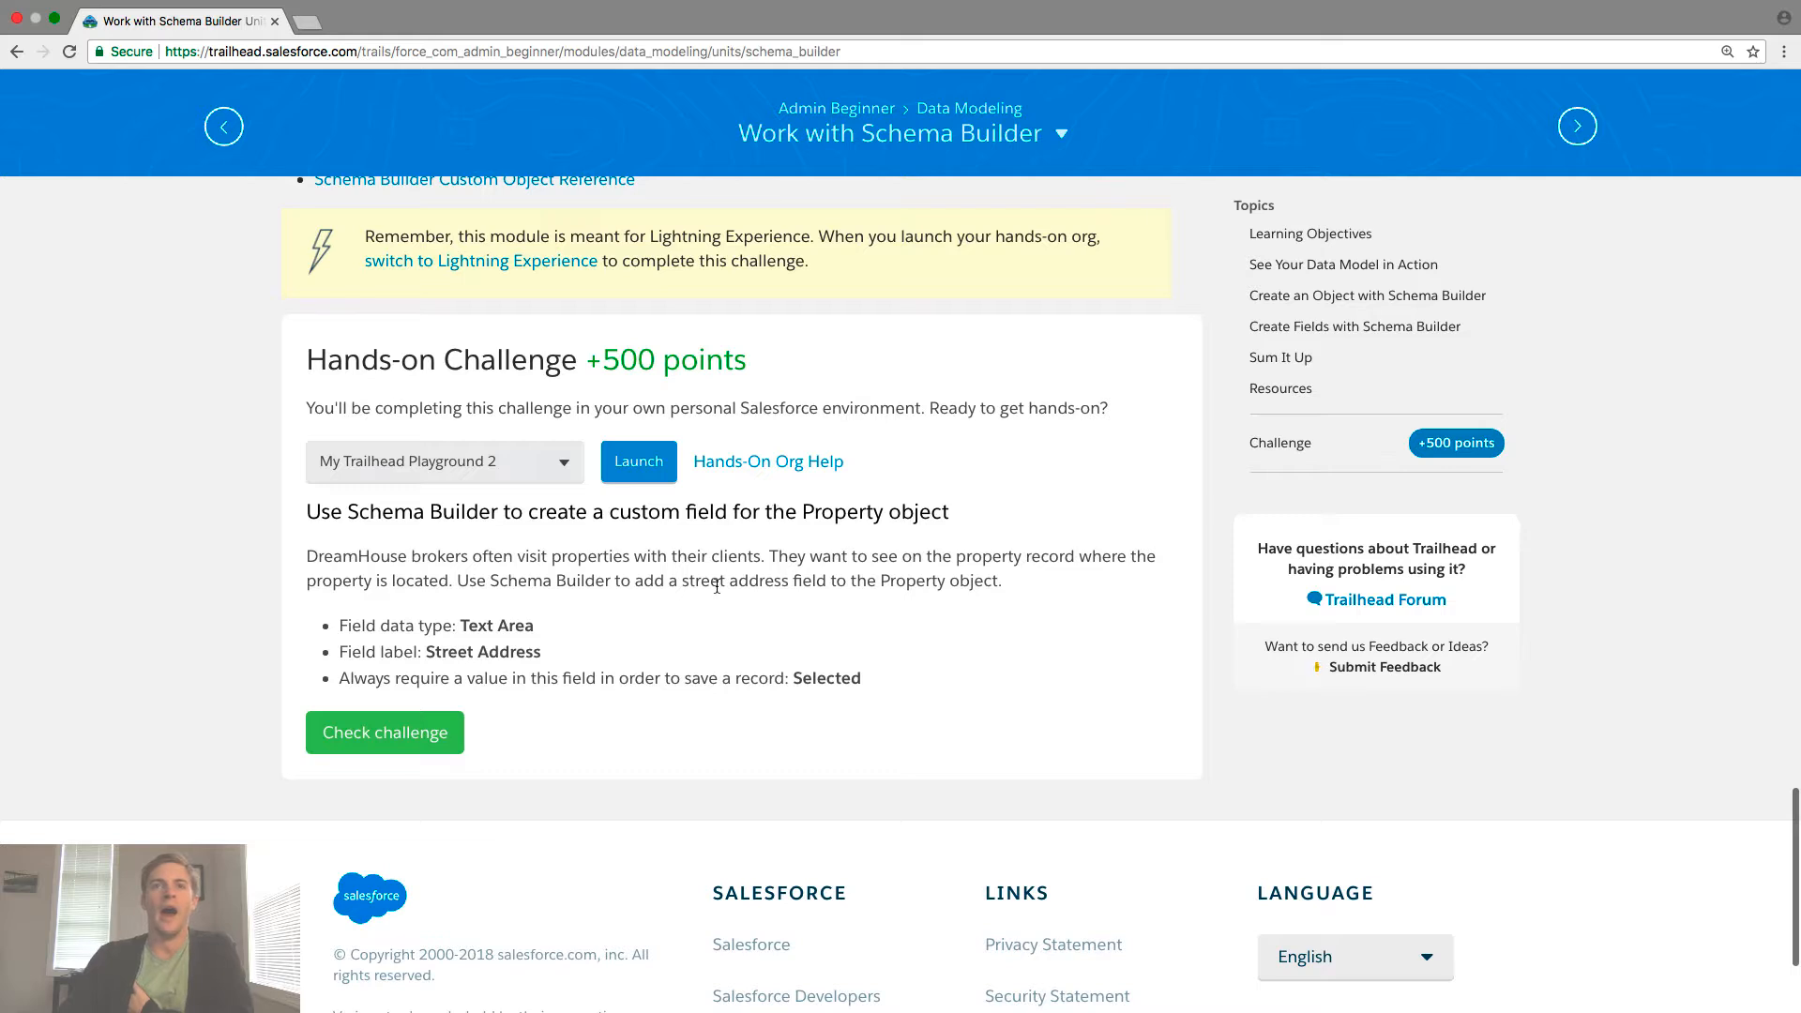
scroll(717, 586, "down", 1)
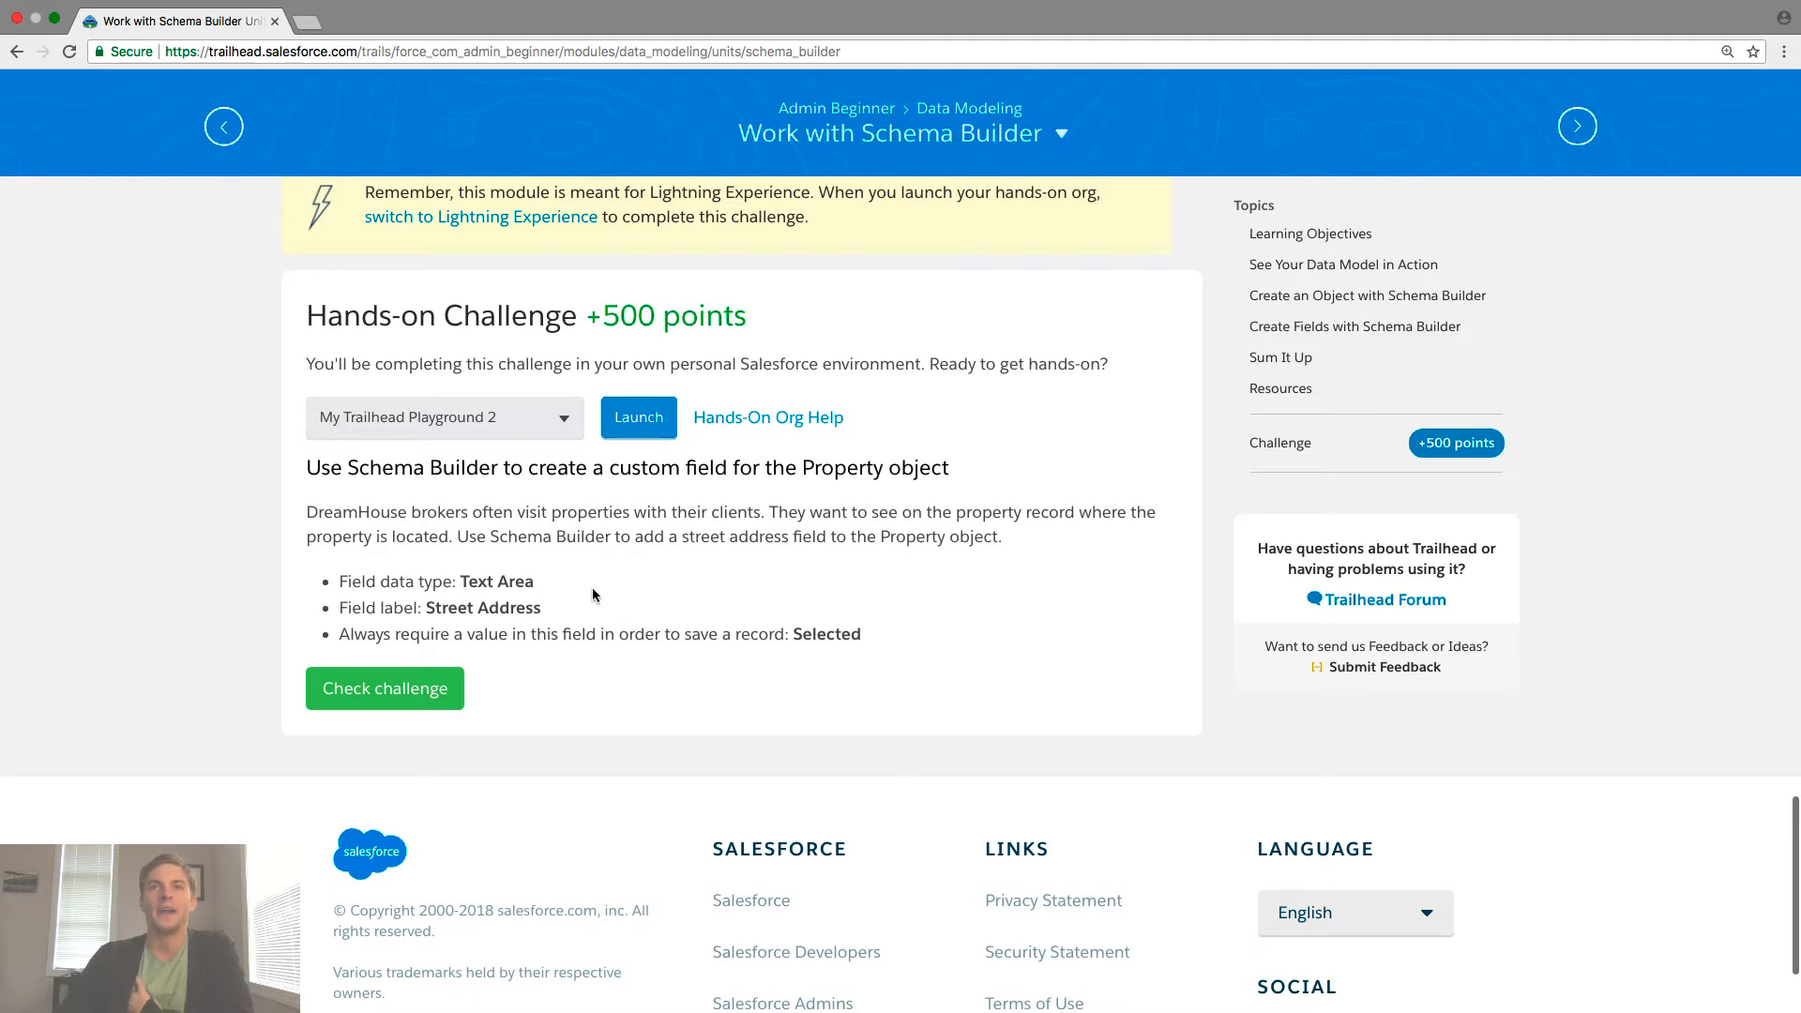
scroll(592, 595, "down", 1)
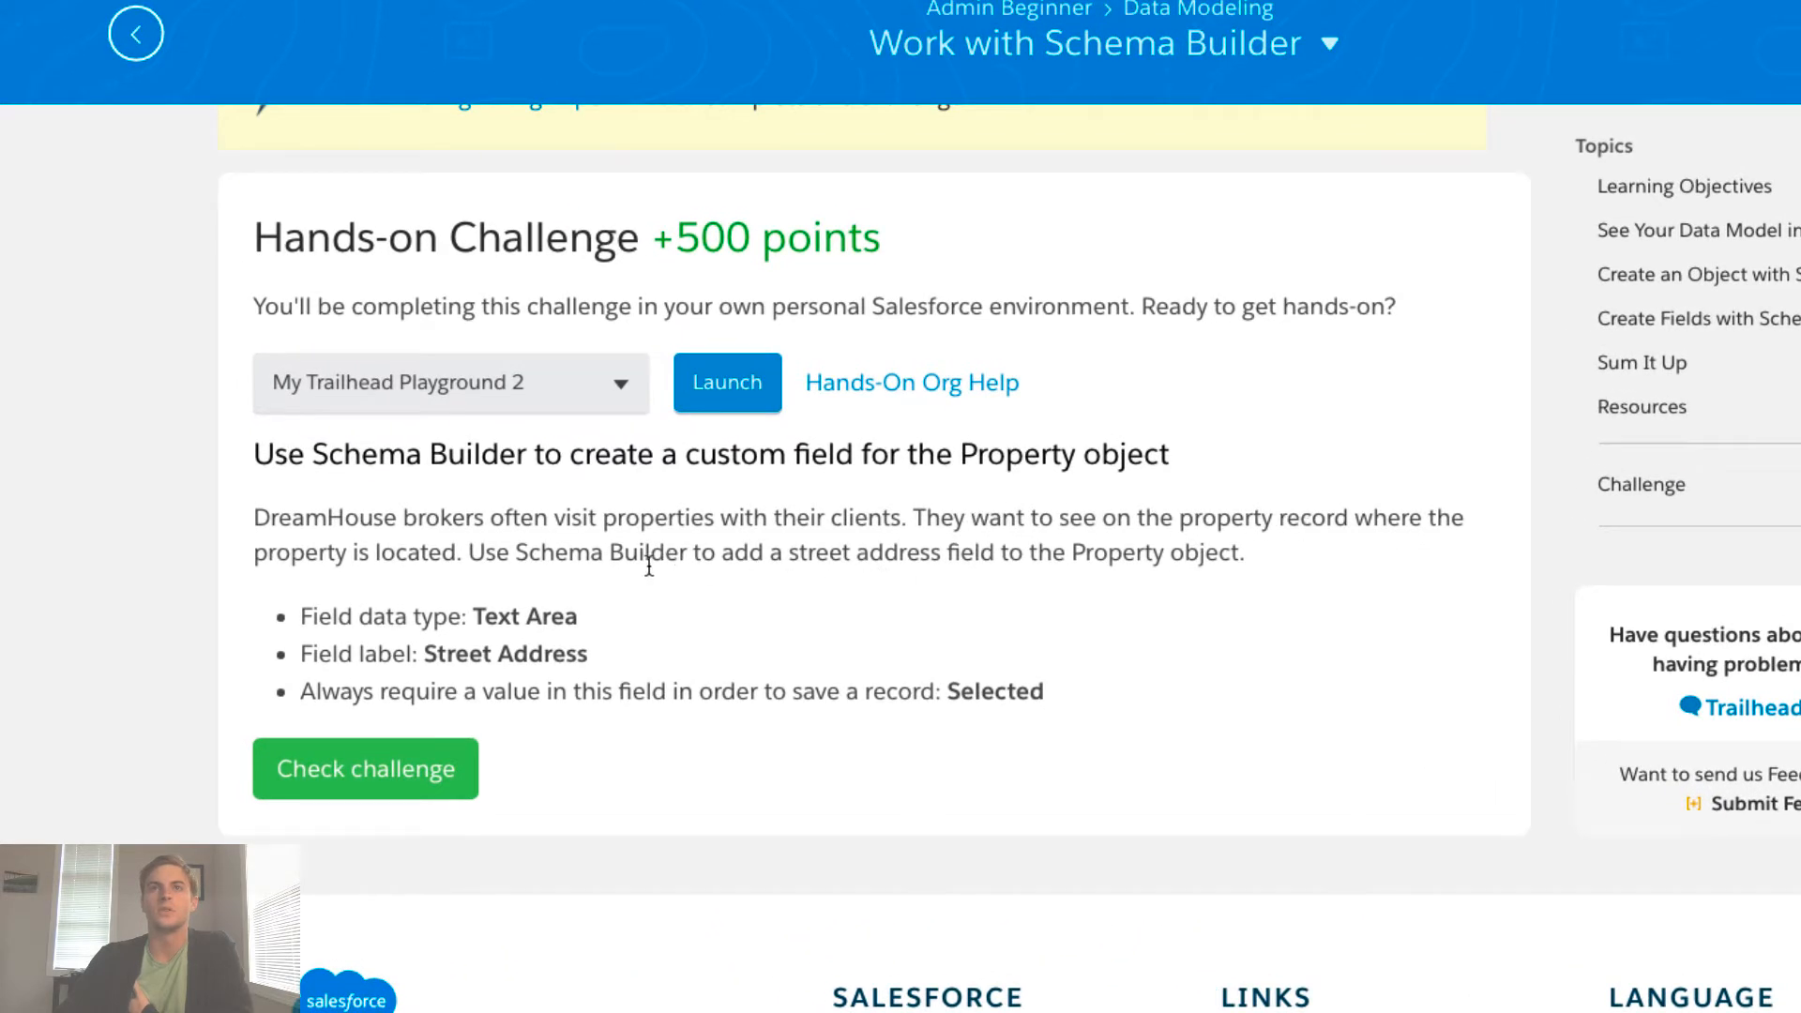
left_click_drag(540, 548, 1093, 557)
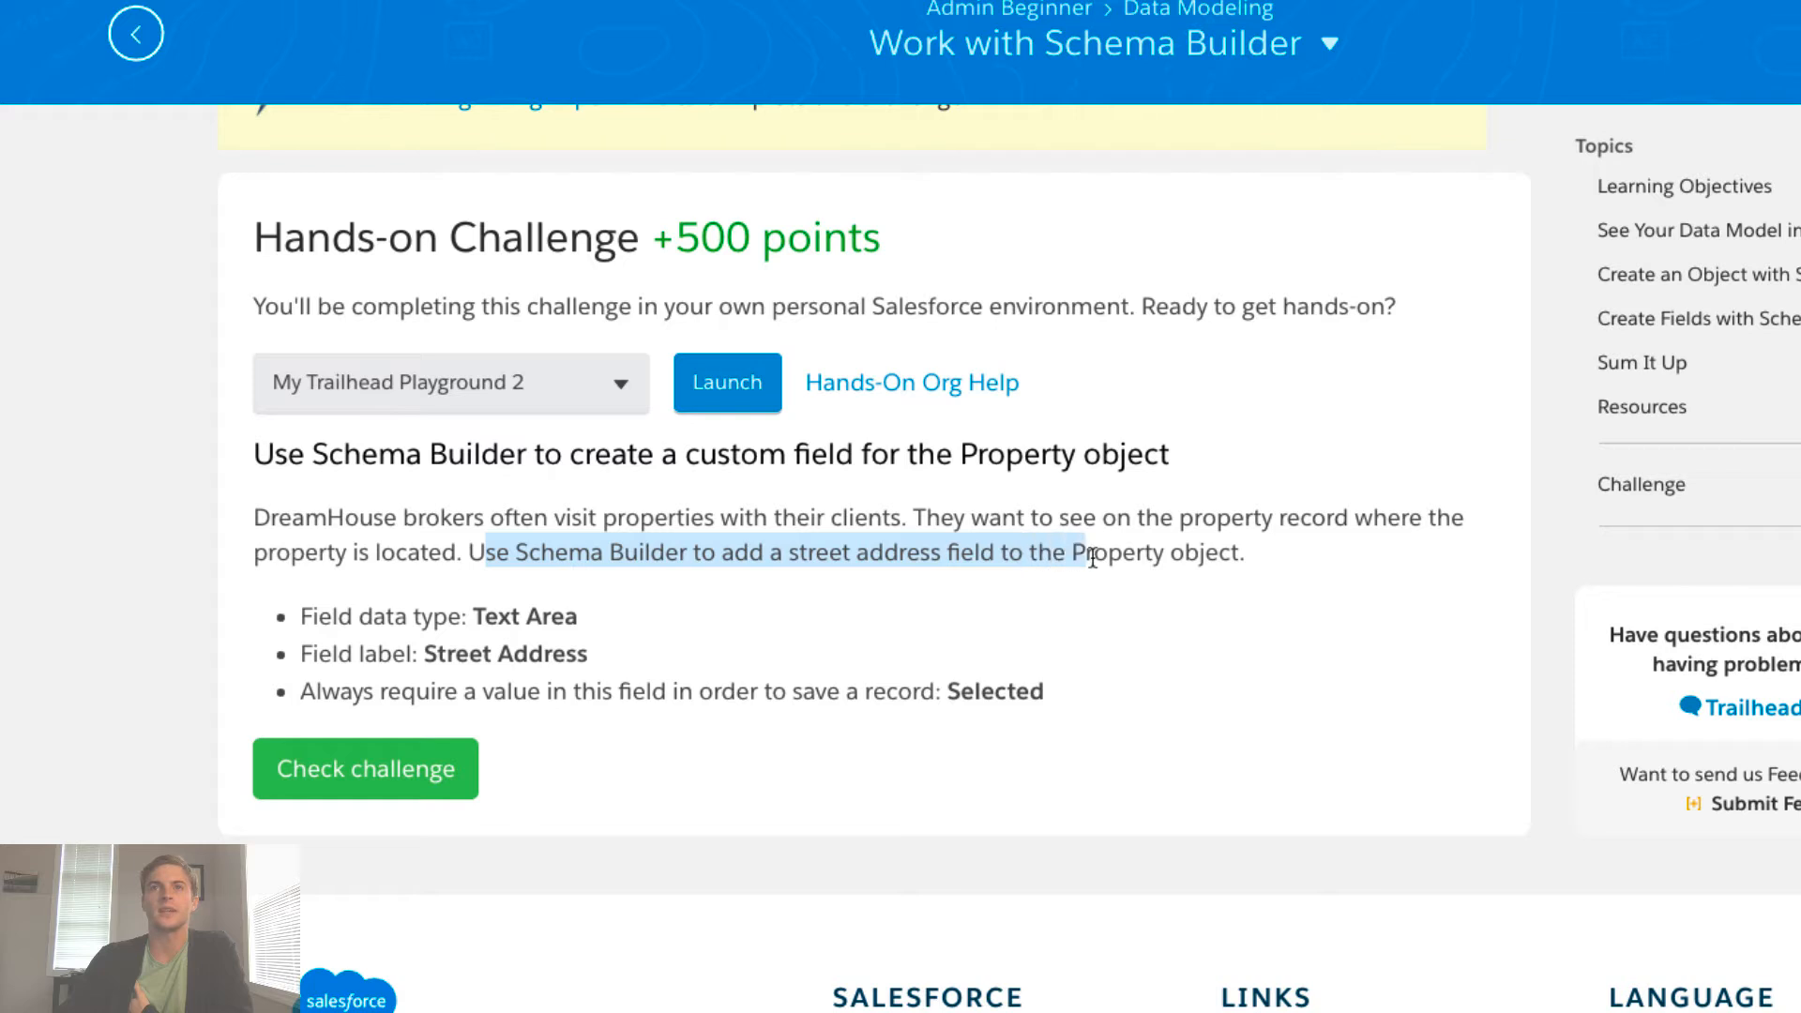
left_click(1246, 572)
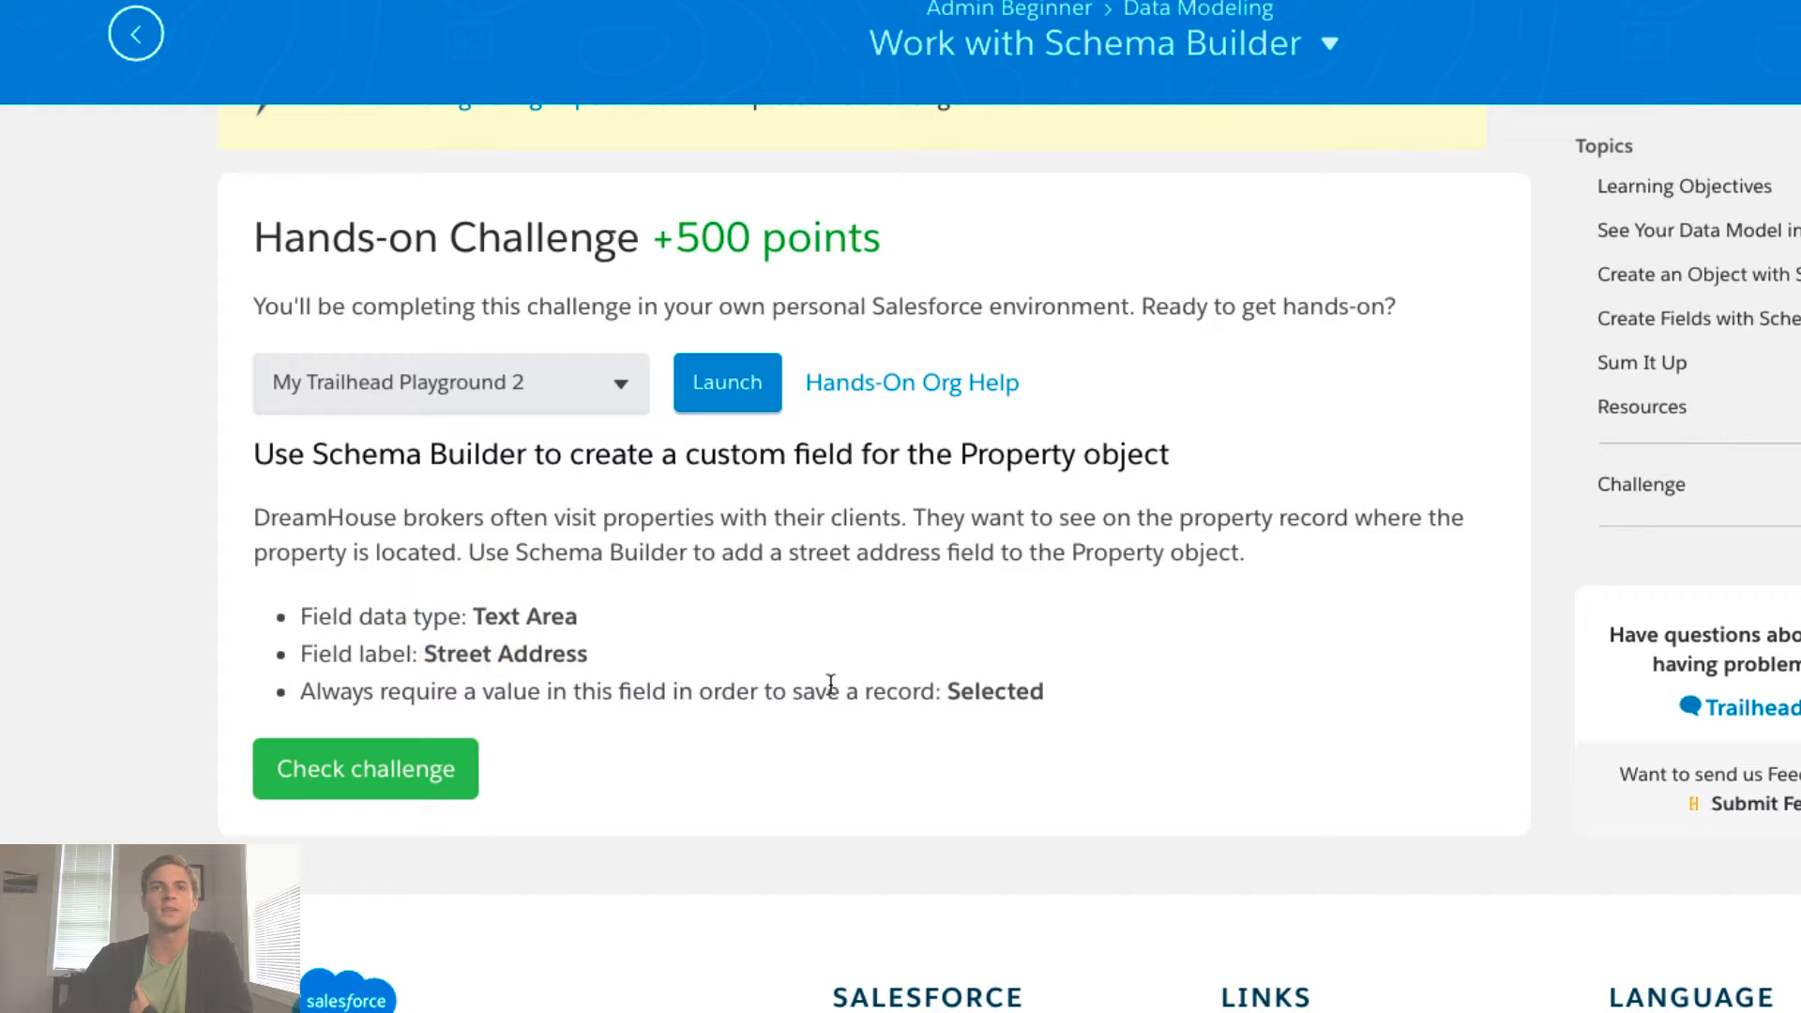
left_click(957, 689)
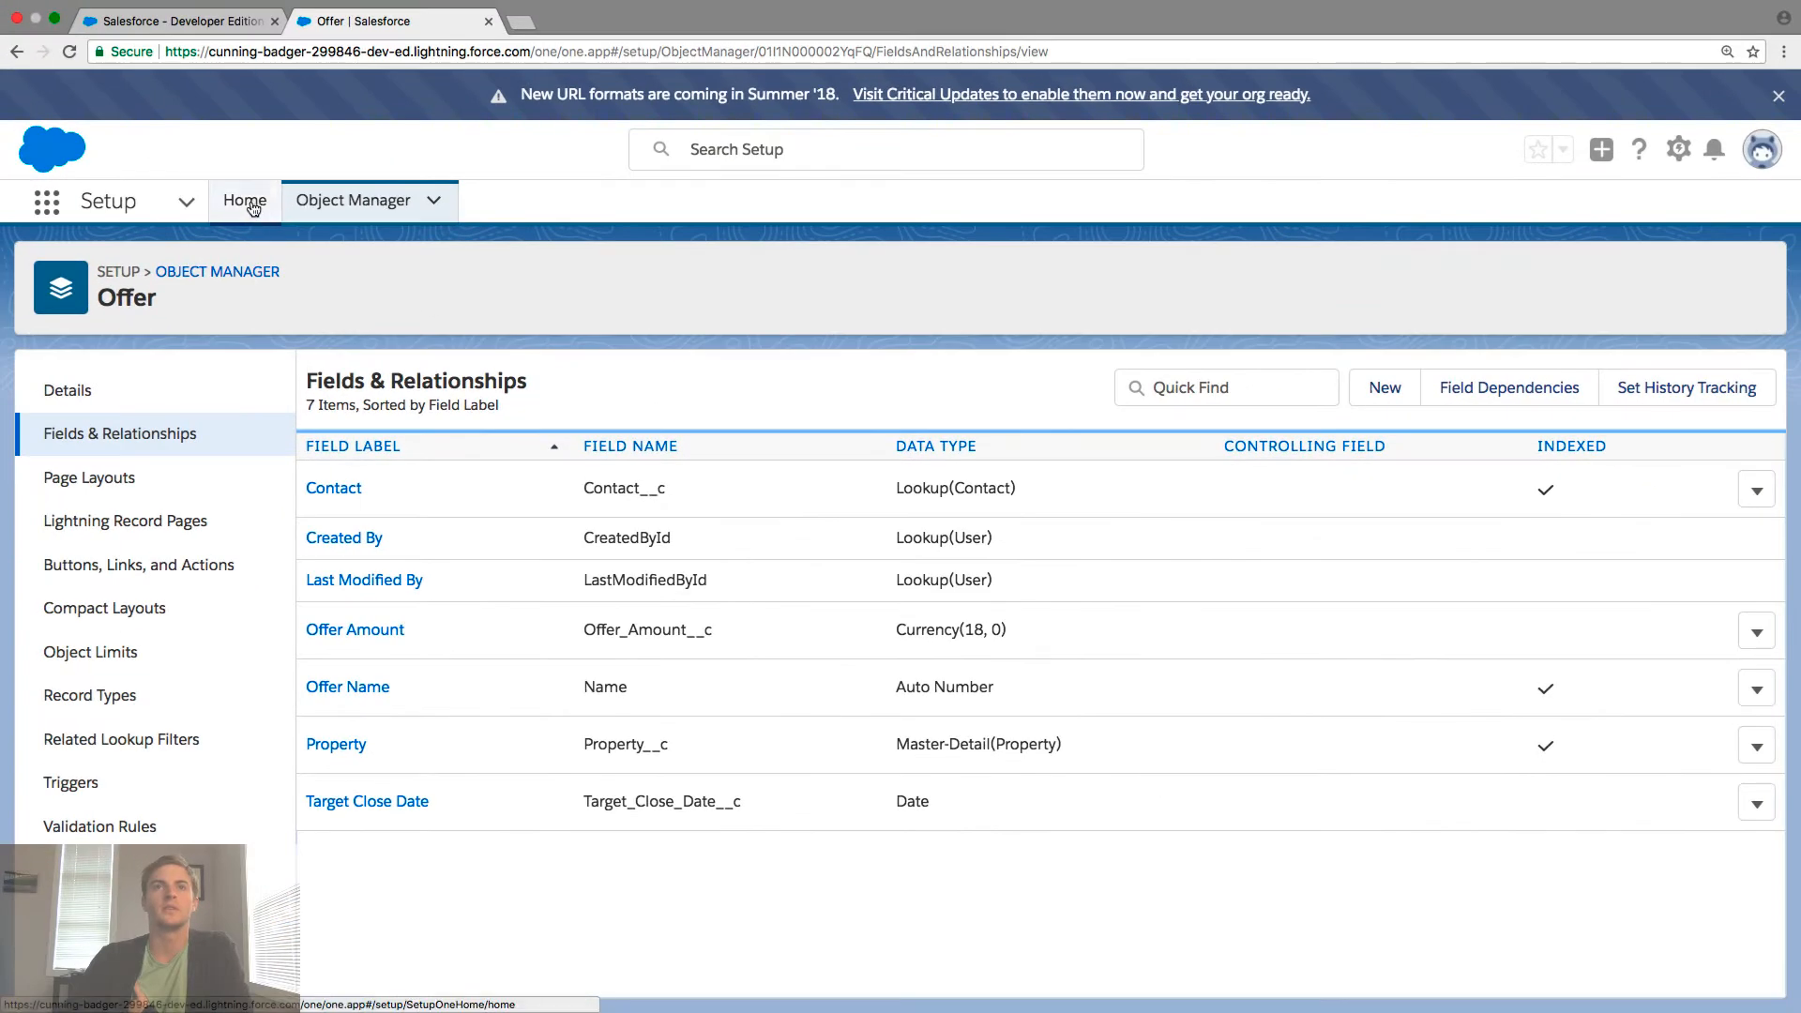
- Leave the Offer fields page for the Object Manager's list of all 34 objects
left_click(127, 203)
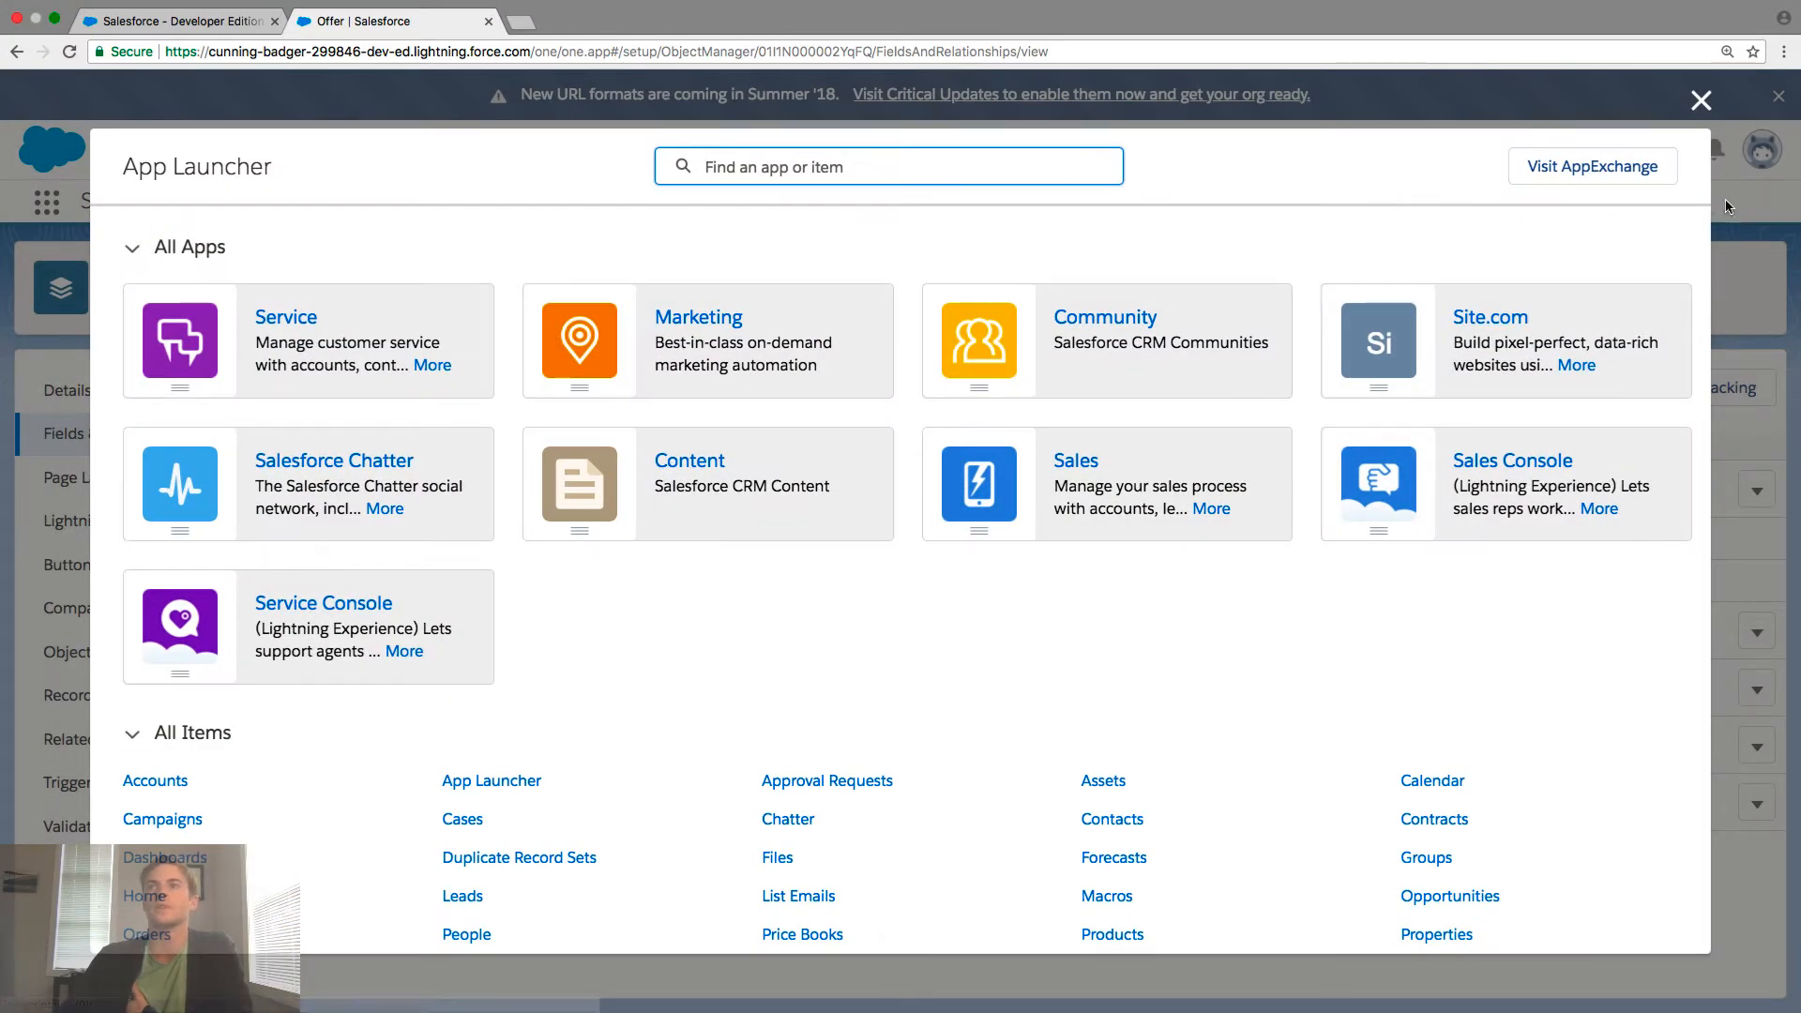
left_click(1690, 111)
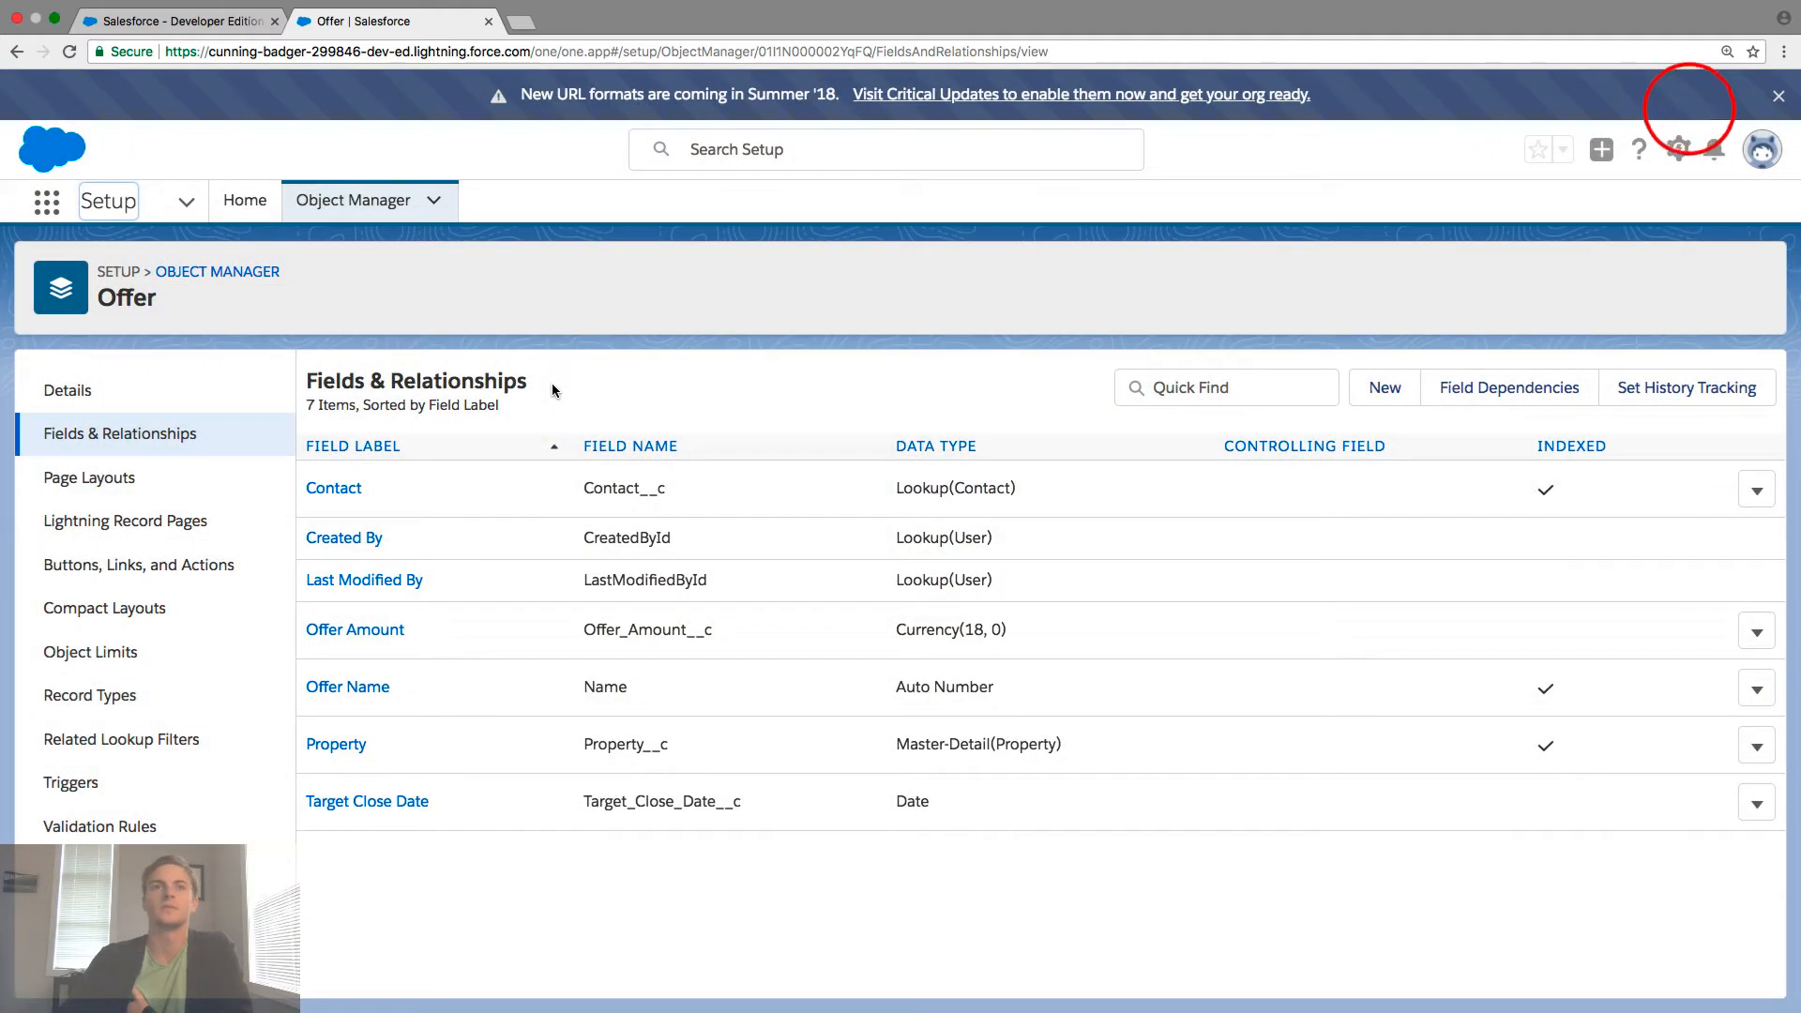
left_click(195, 278)
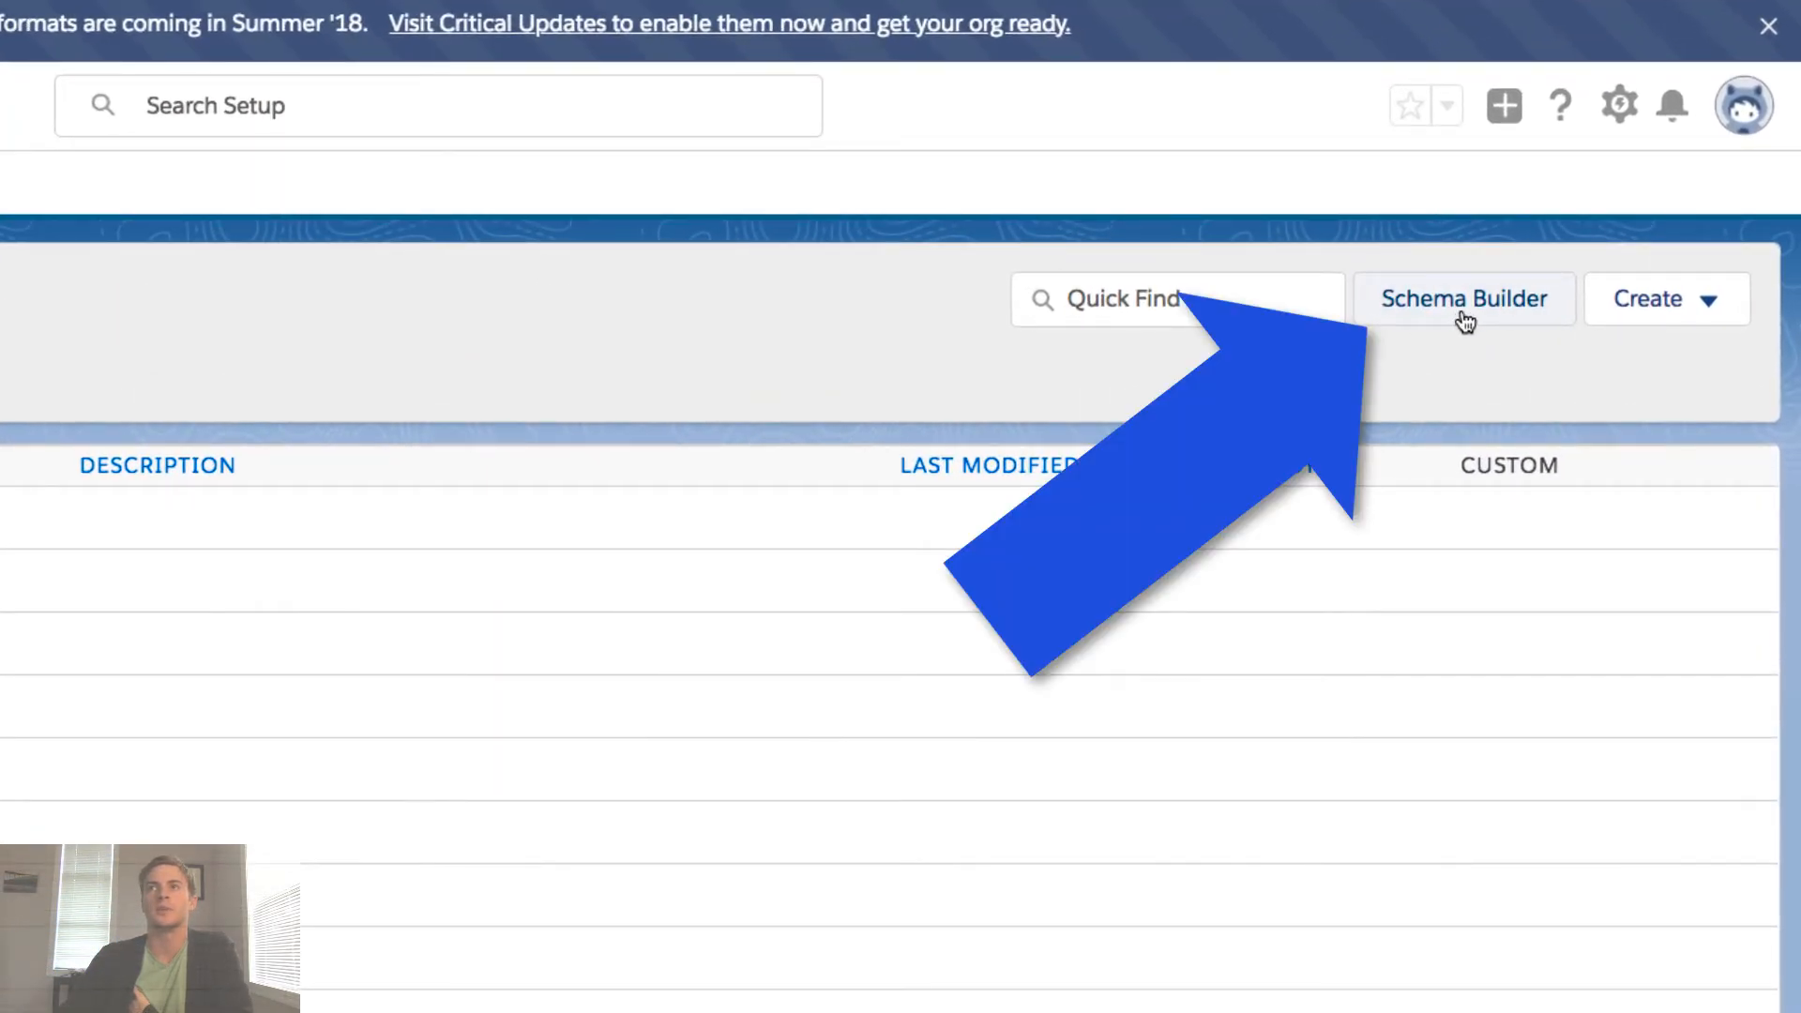
- Open Schema Builder, look over the diagram, and clear all objects from the canvas
left_click(1463, 319)
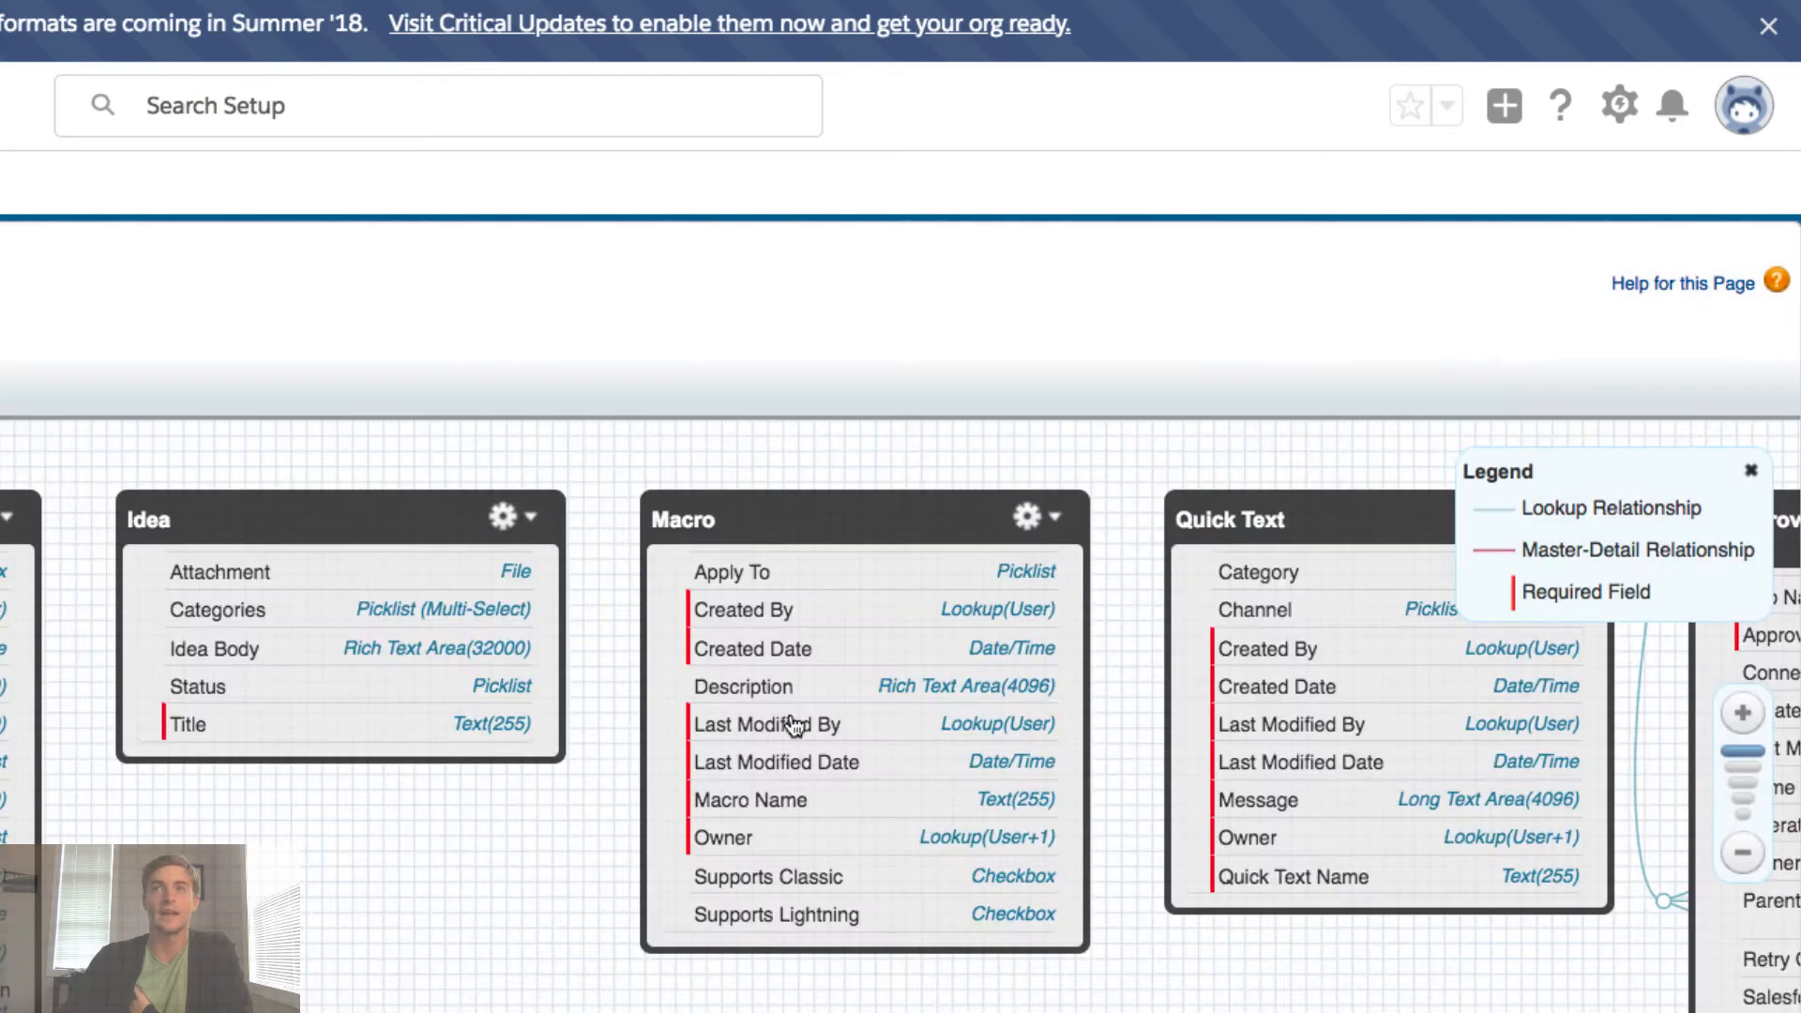
left_click_drag(443, 953, 437, 682)
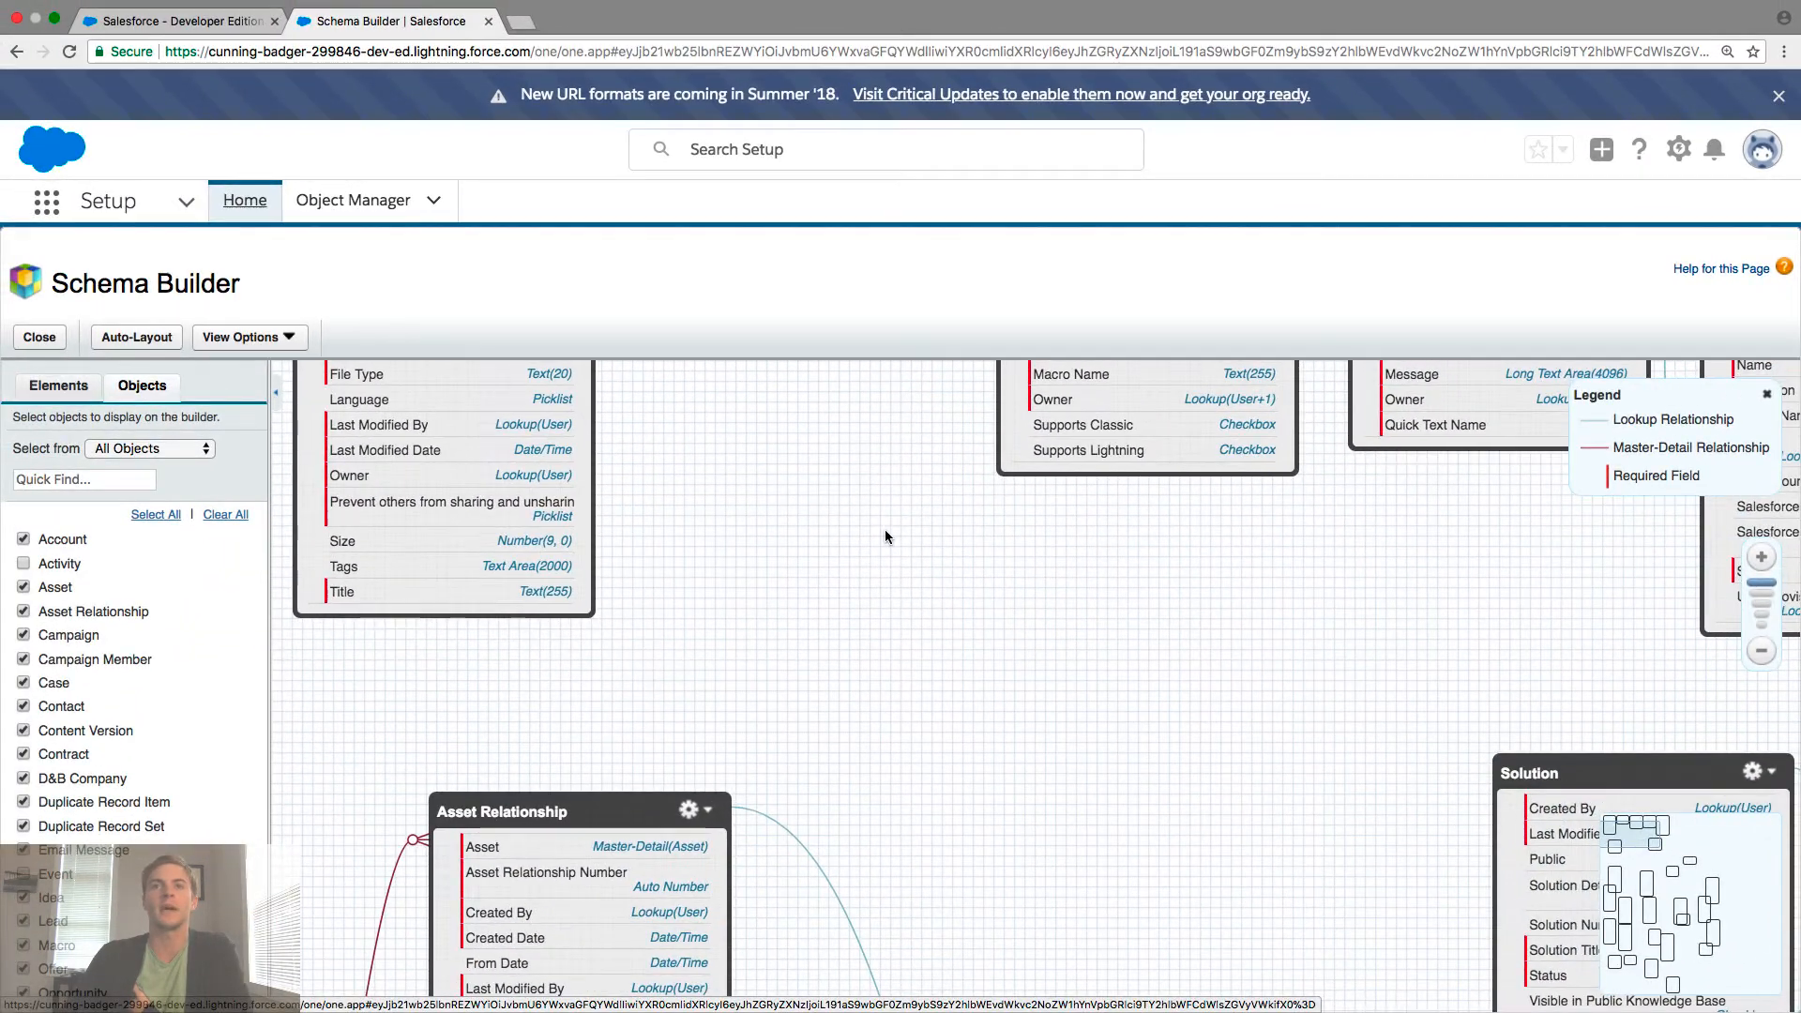
left_click_drag(1187, 825, 769, 551)
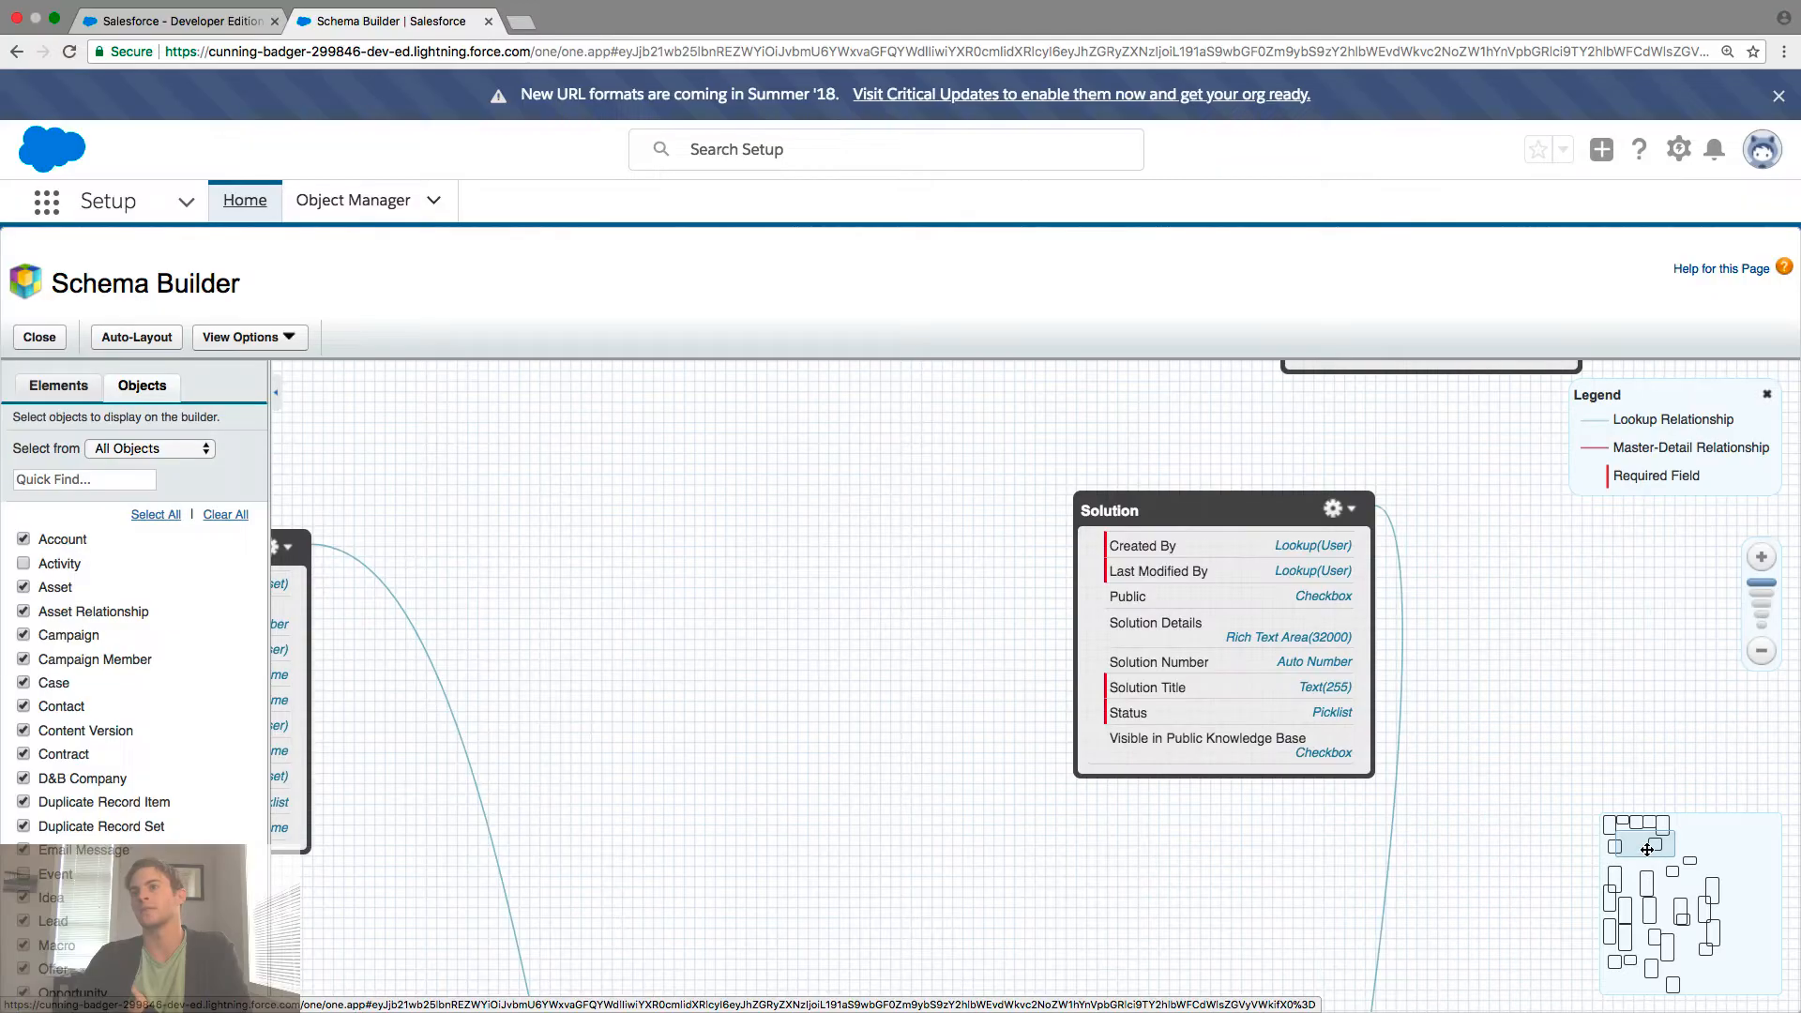
mouse_move(1643, 847)
left_mouse_down()
mouse_move(1661, 966)
mouse_move(1697, 900)
mouse_move(1688, 867)
mouse_move(1676, 909)
mouse_move(1673, 881)
mouse_move(1634, 877)
mouse_move(1634, 829)
left_mouse_up()
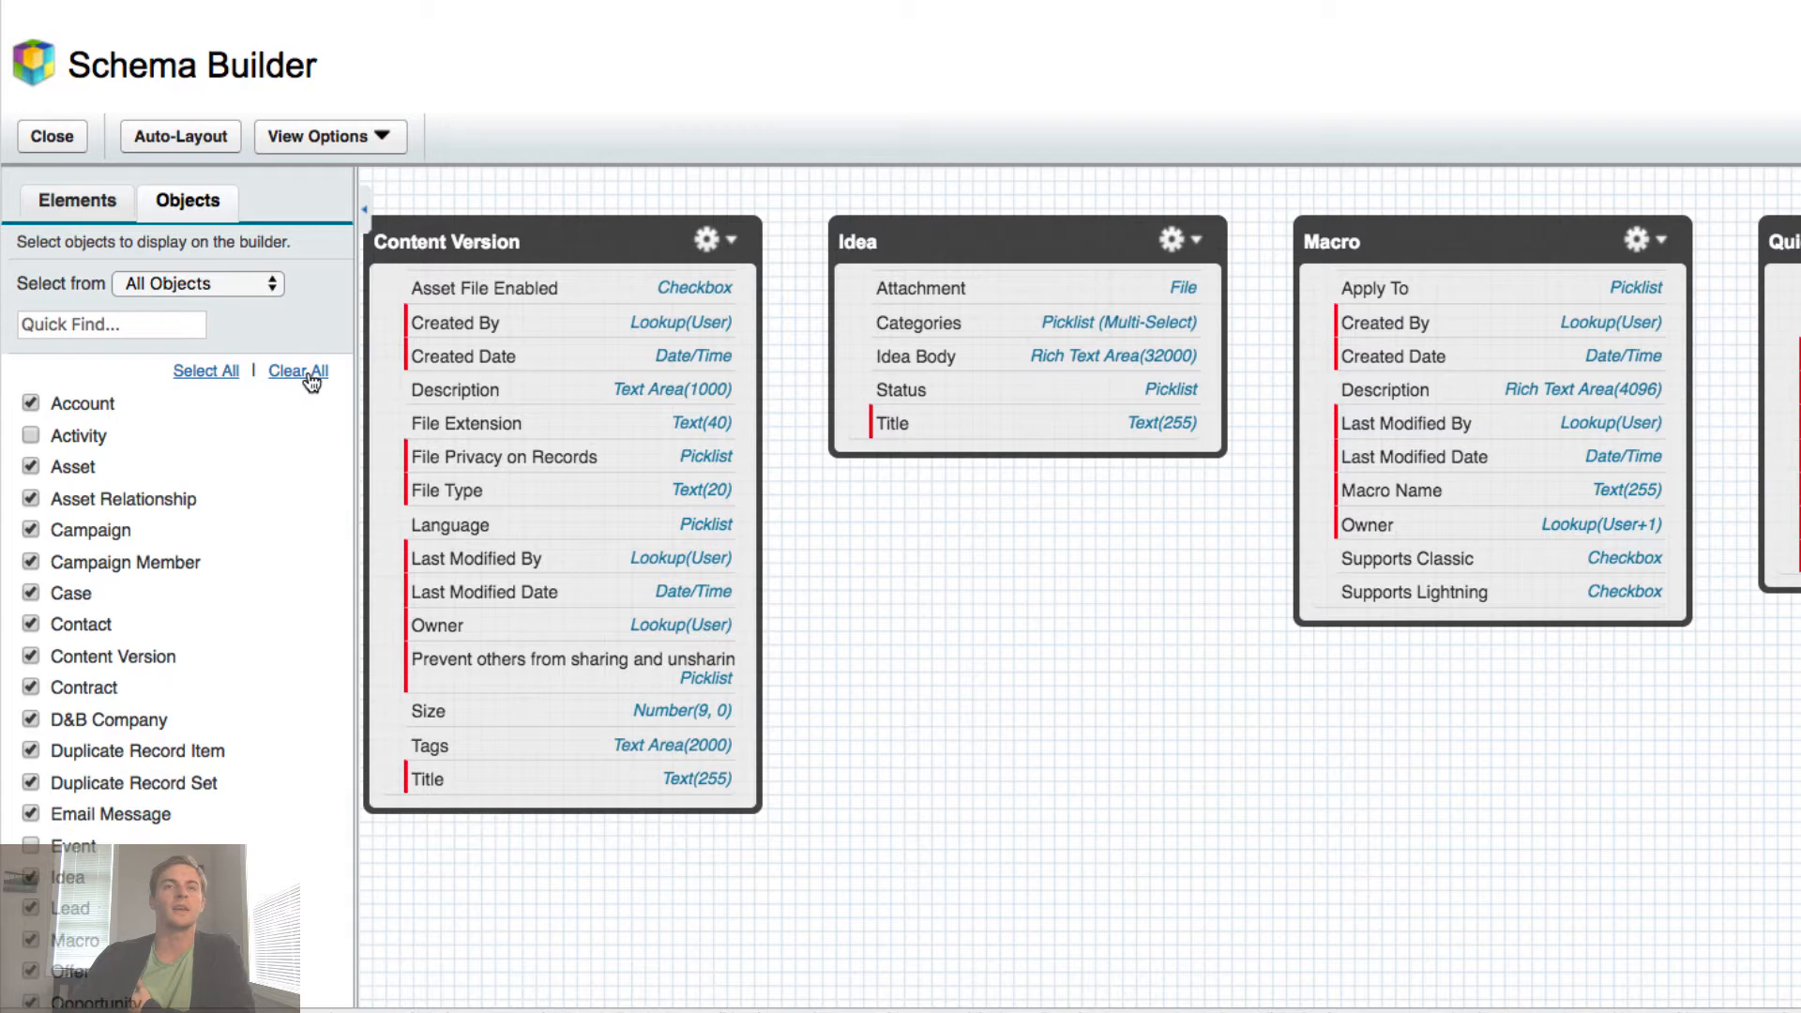
left_click(308, 373)
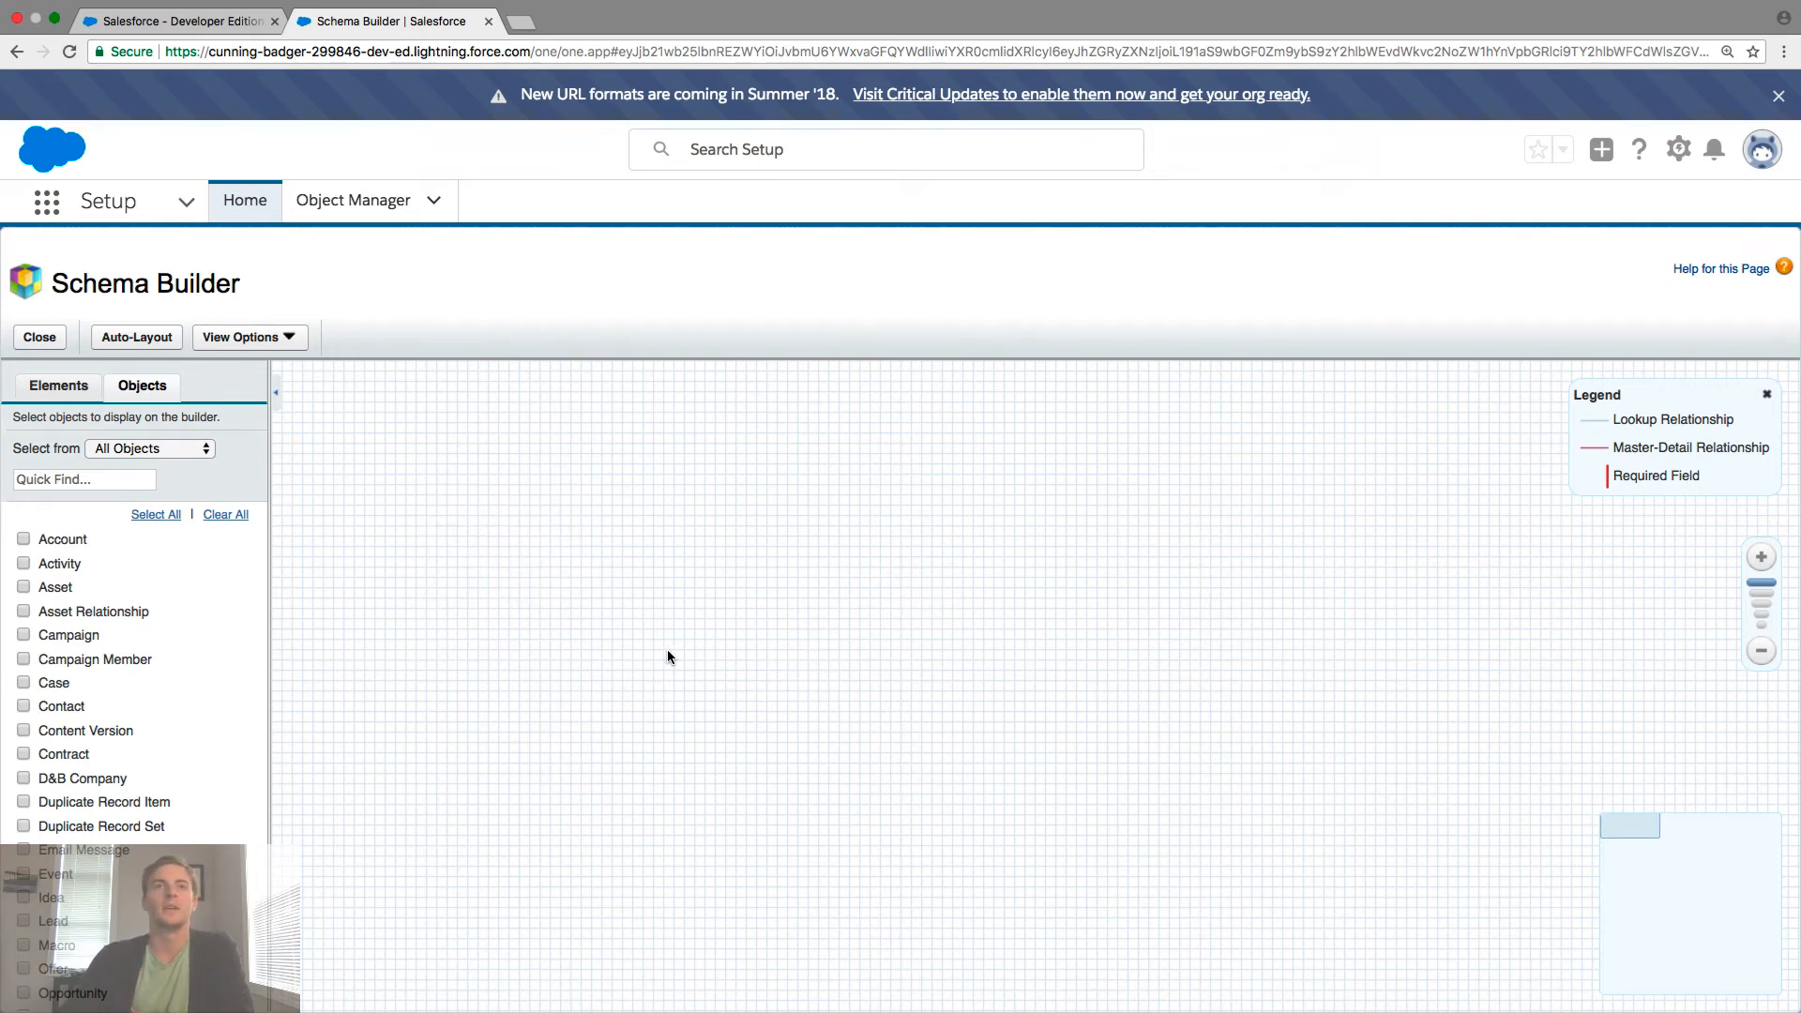
- Recheck the Street Address requirement in Trailhead, then check Property in the Objects list
key("ctrl+Right")
key("ctrl+Left")
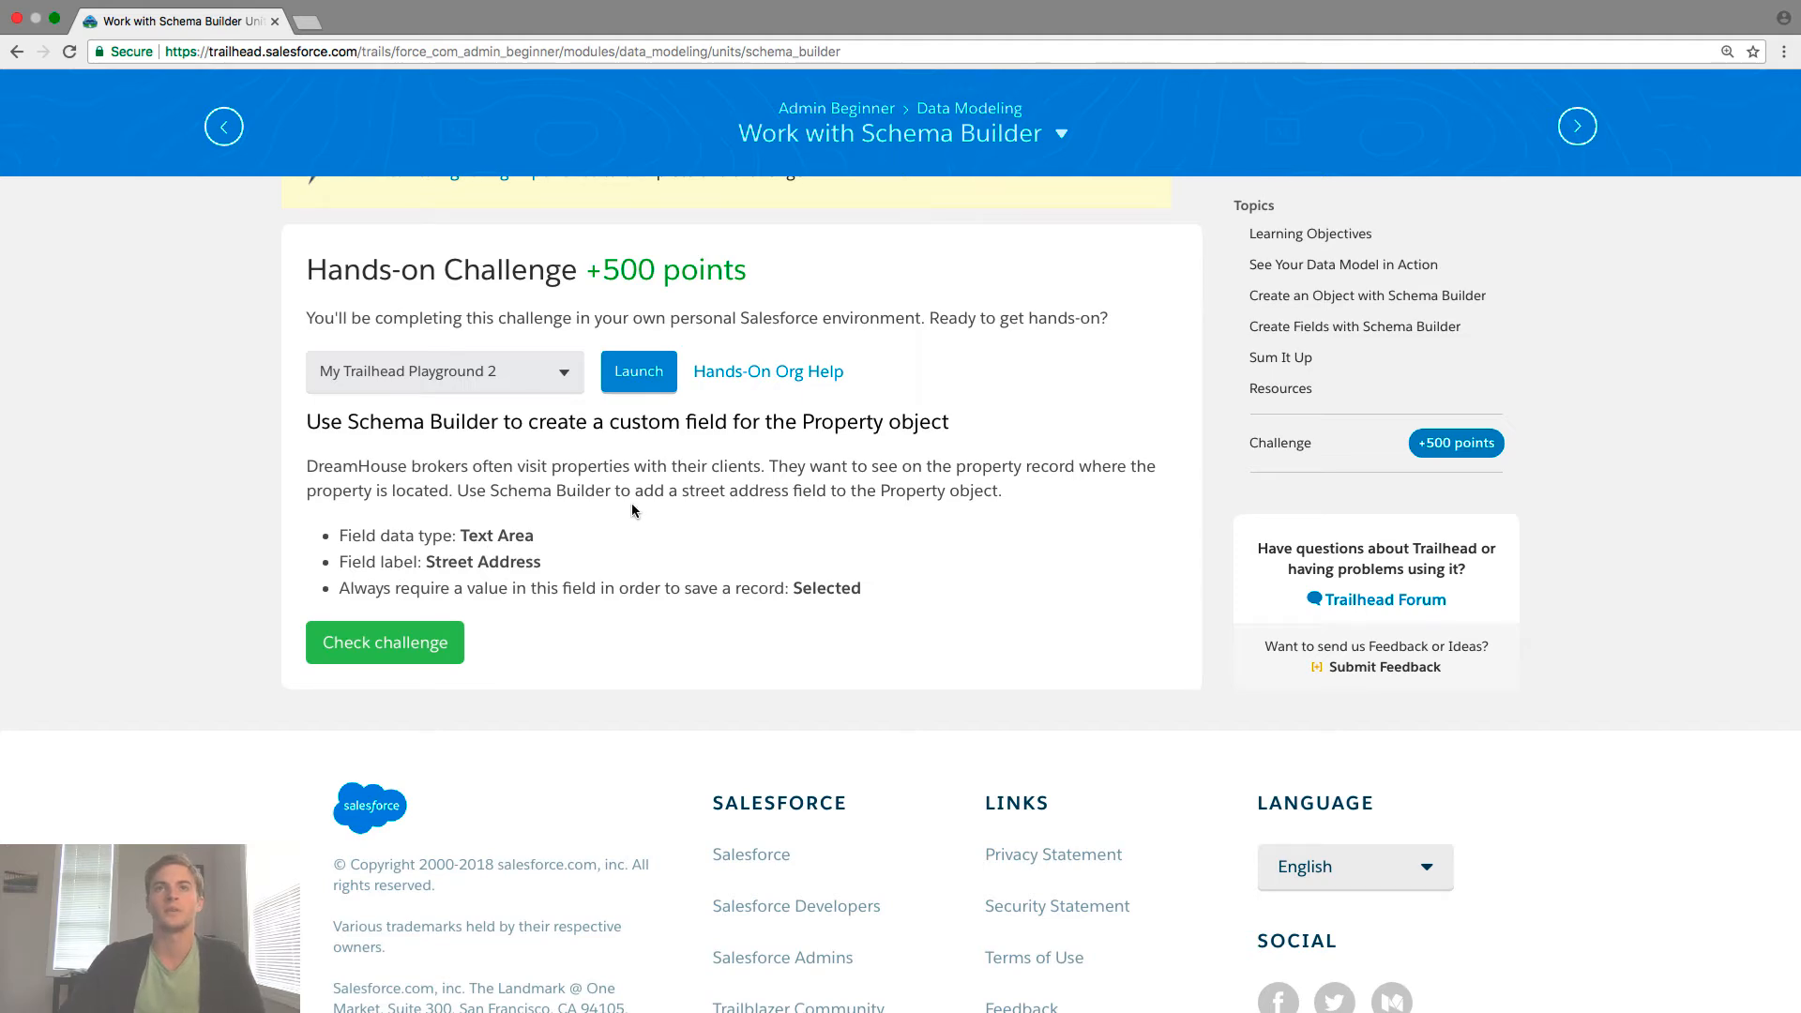
left_click_drag(573, 490, 986, 493)
key("ctrl+Right")
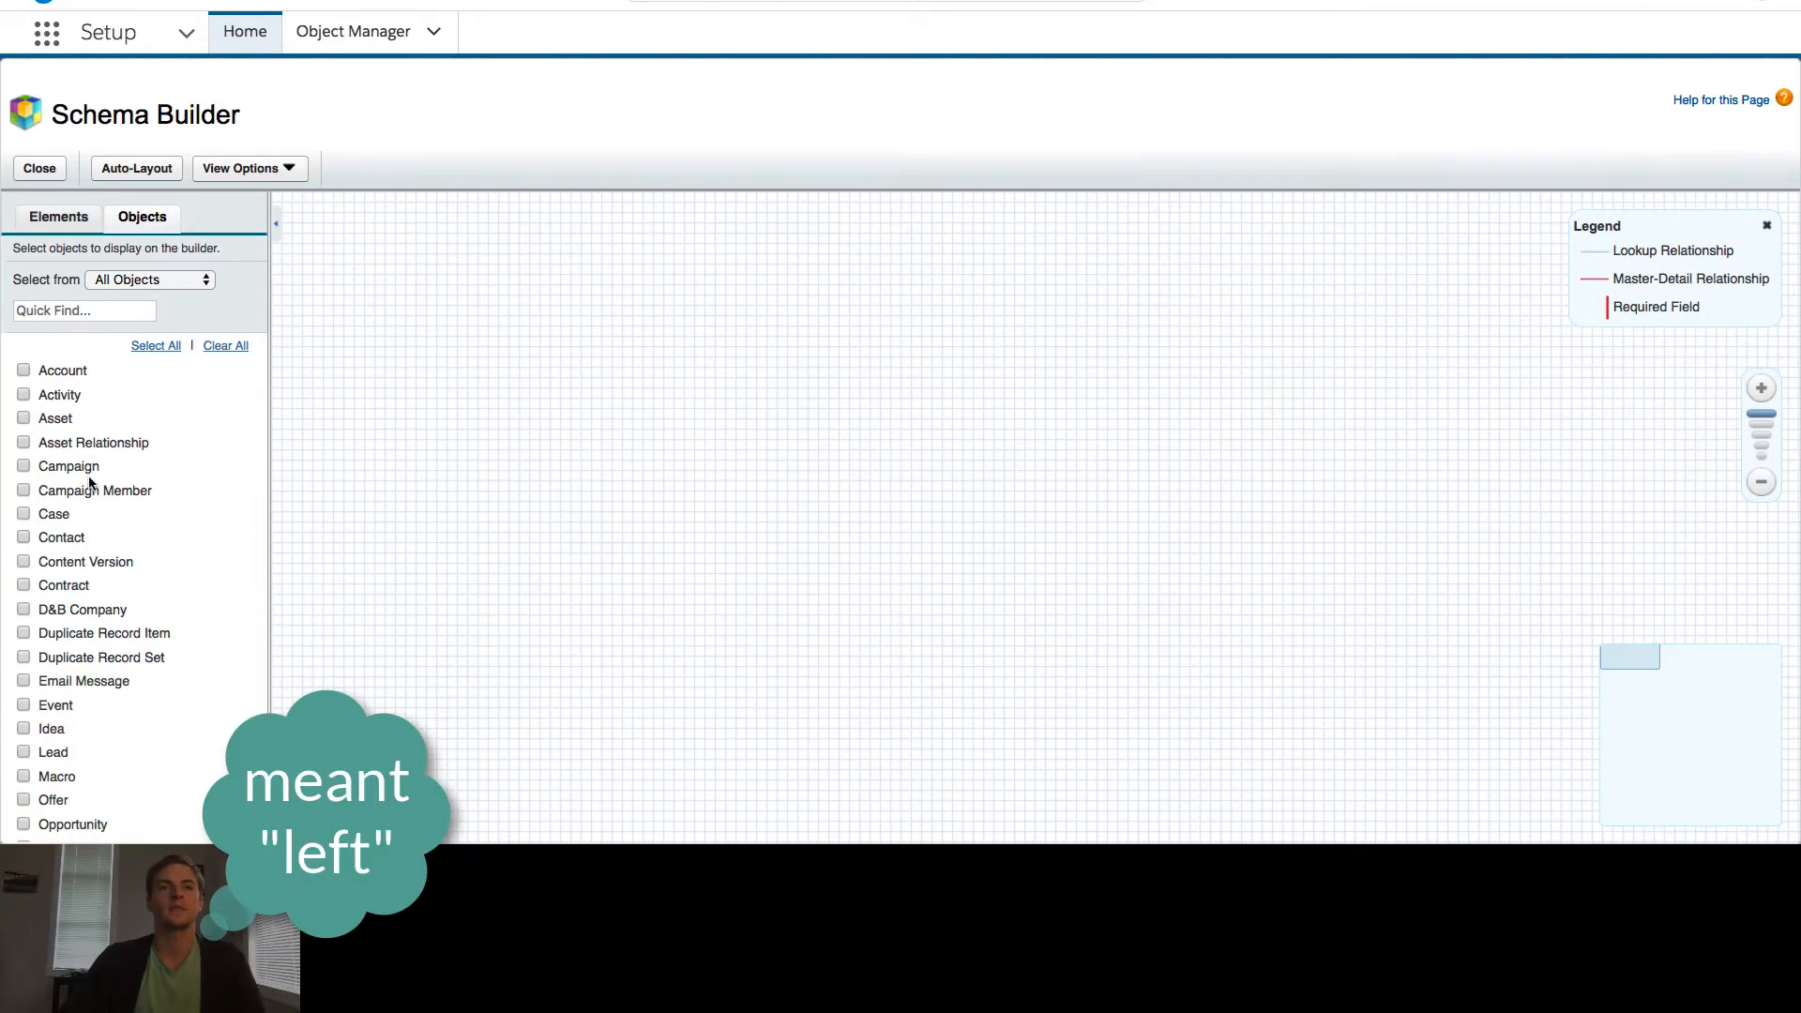
scroll(89, 650, "down", 2)
scroll(90, 480, "down", 4)
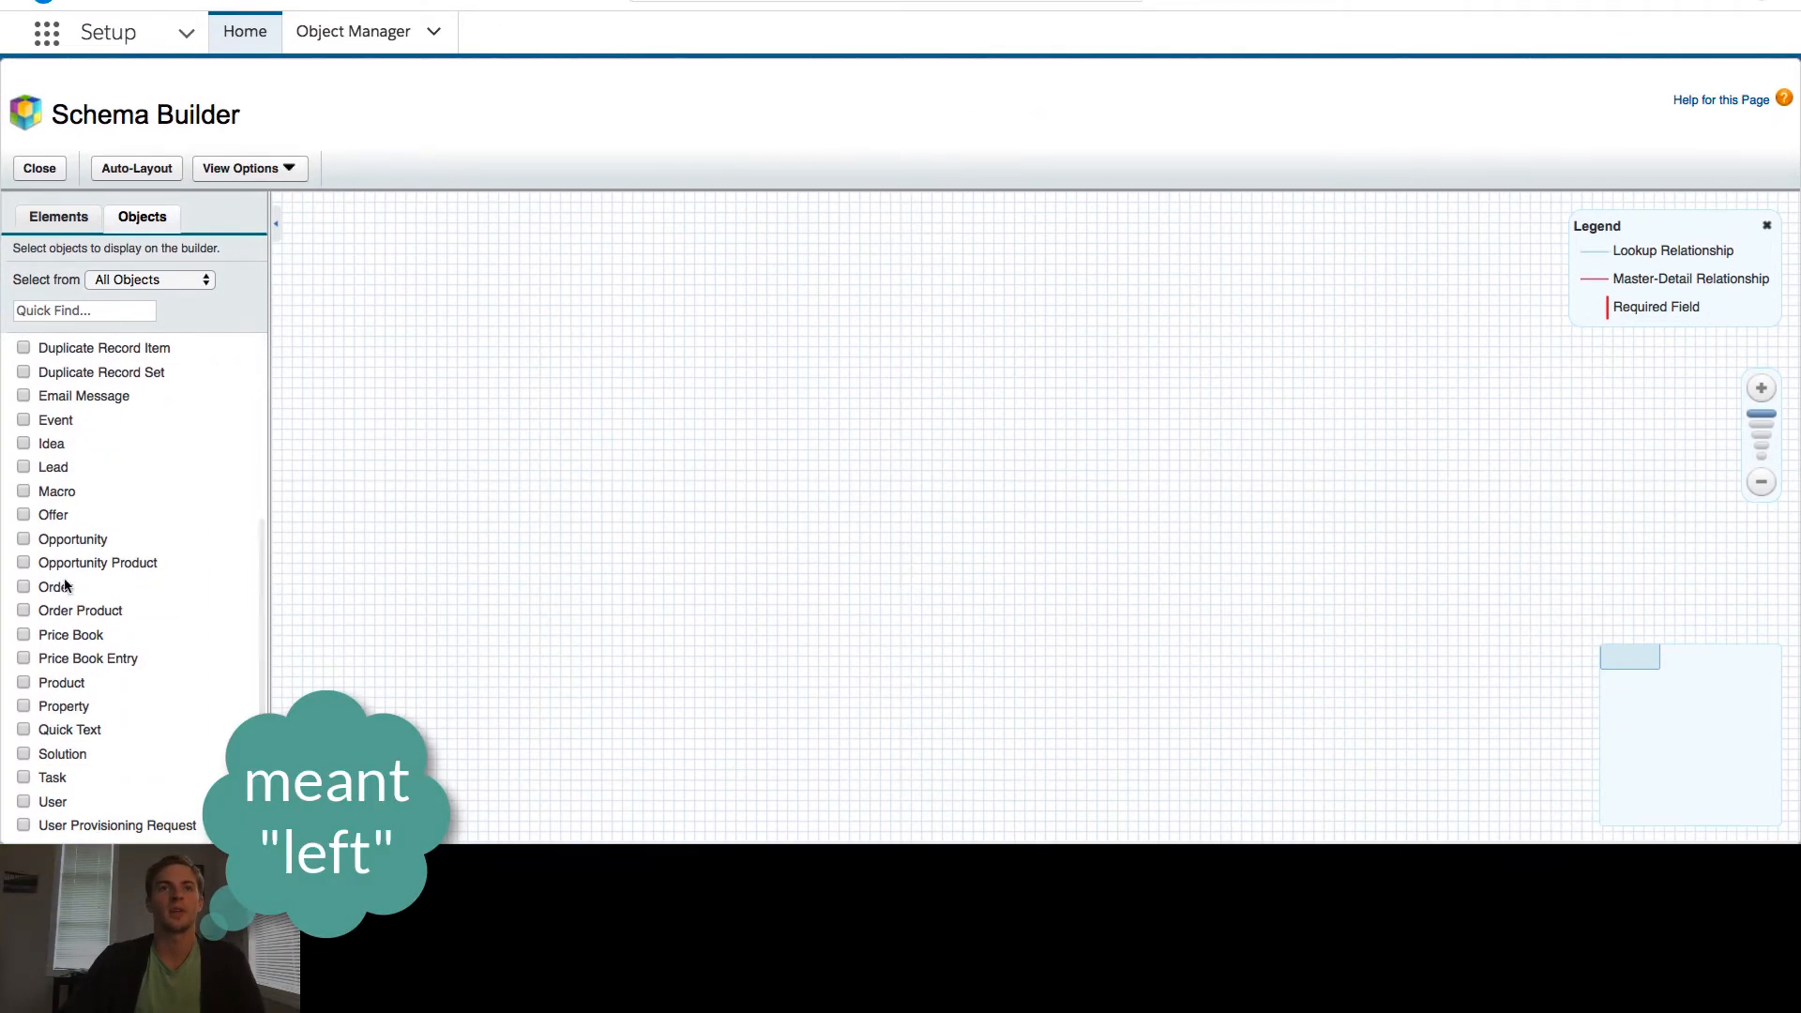
left_click(23, 708)
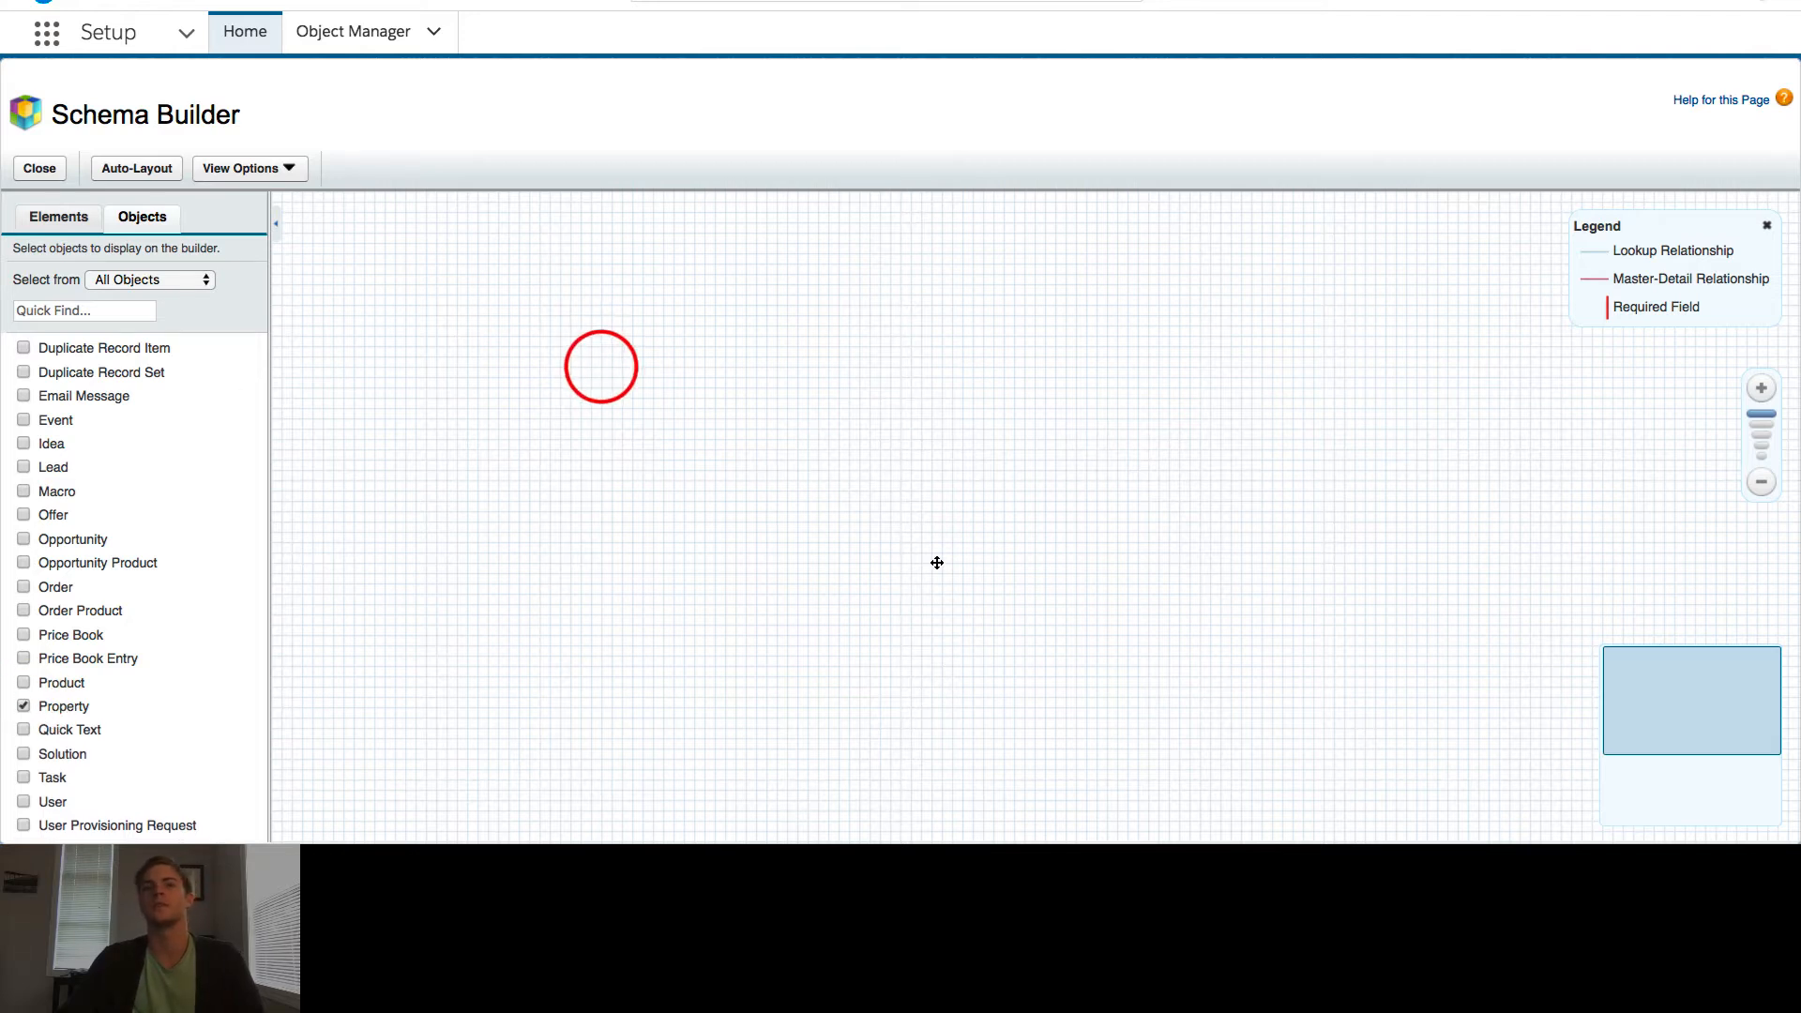
- Pan the canvas so the Property box with its five fields sits at the upper left
left_click_drag(201, 711, 403, 565)
left_click(462, 583)
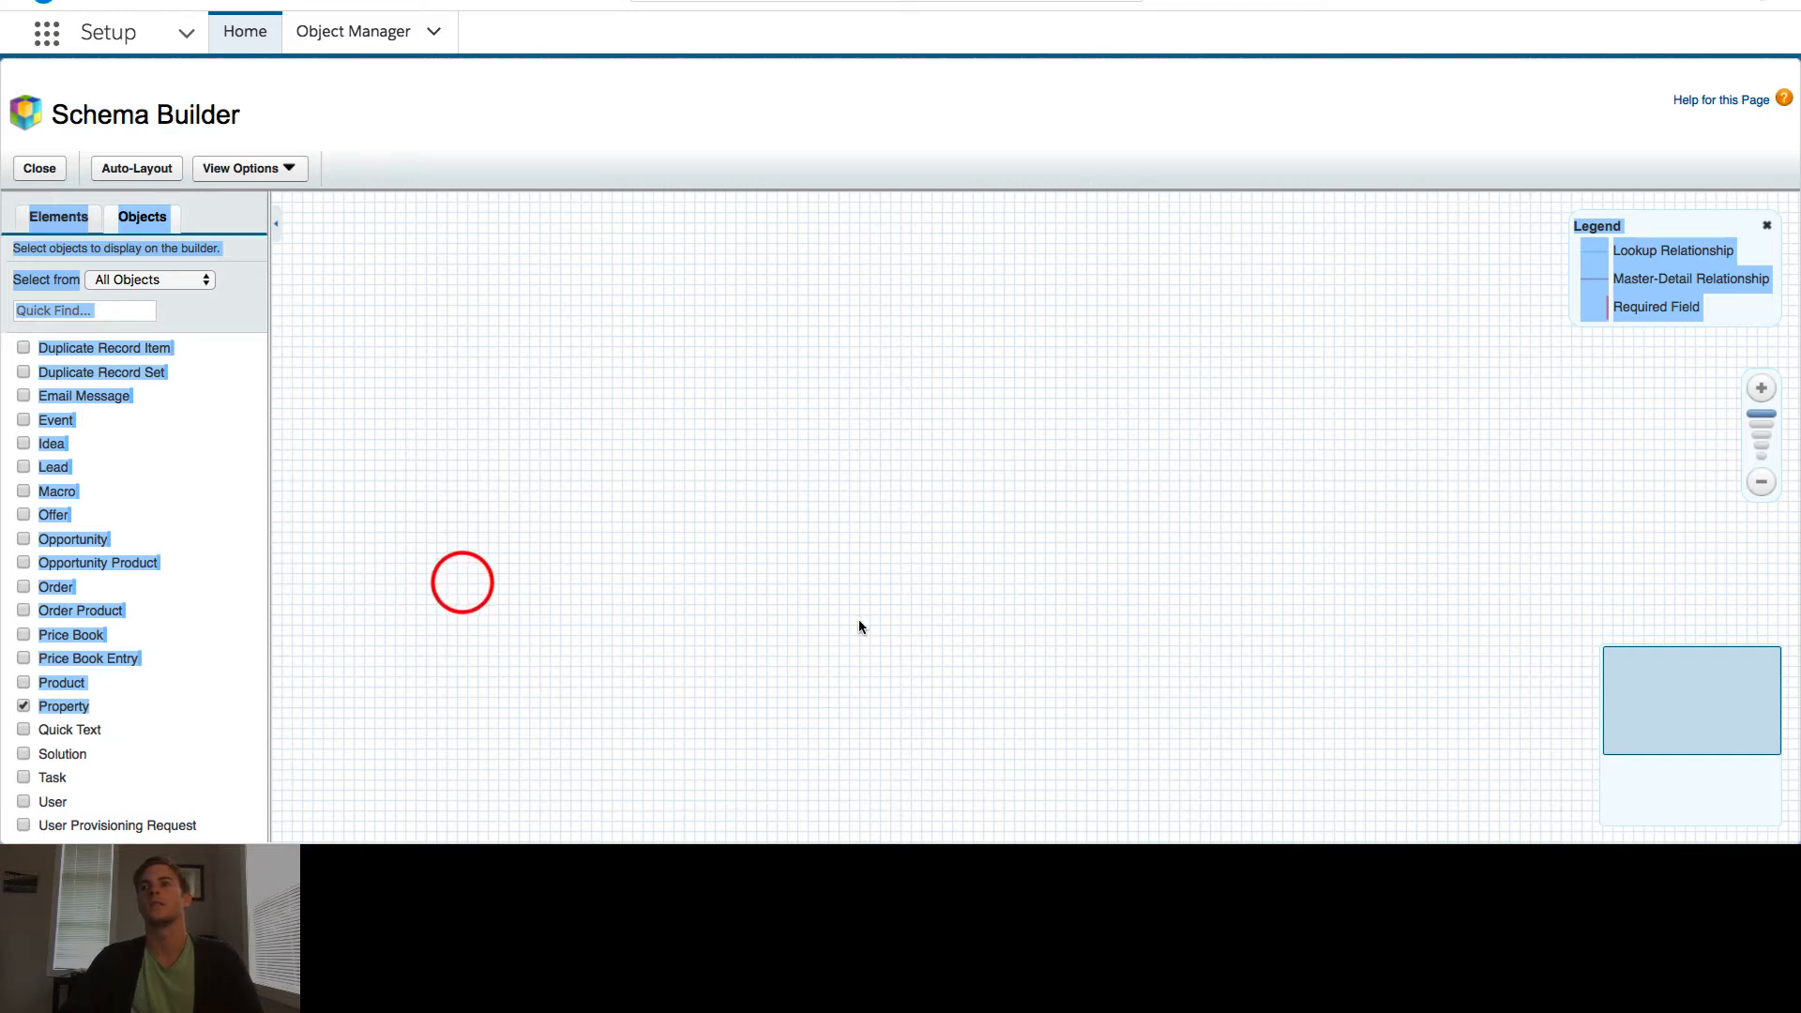
left_click(859, 620)
left_click(1651, 716)
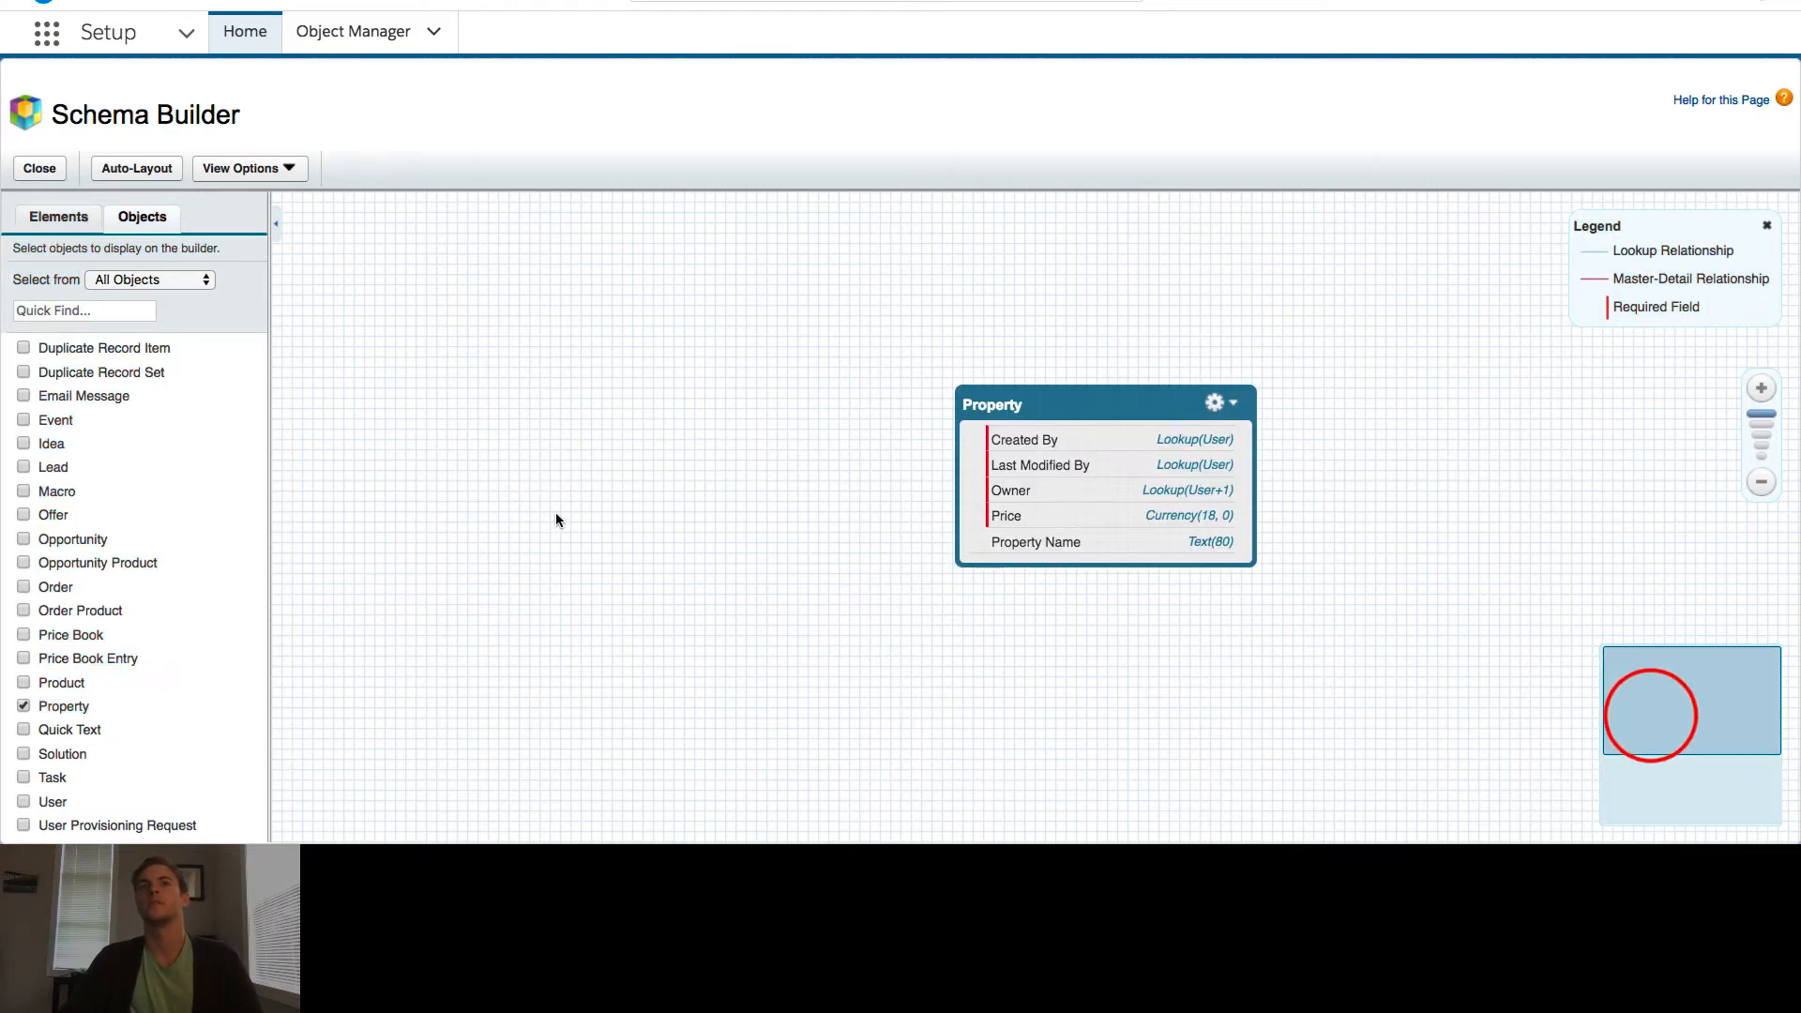
left_click_drag(488, 447, 430, 408)
left_click(619, 490)
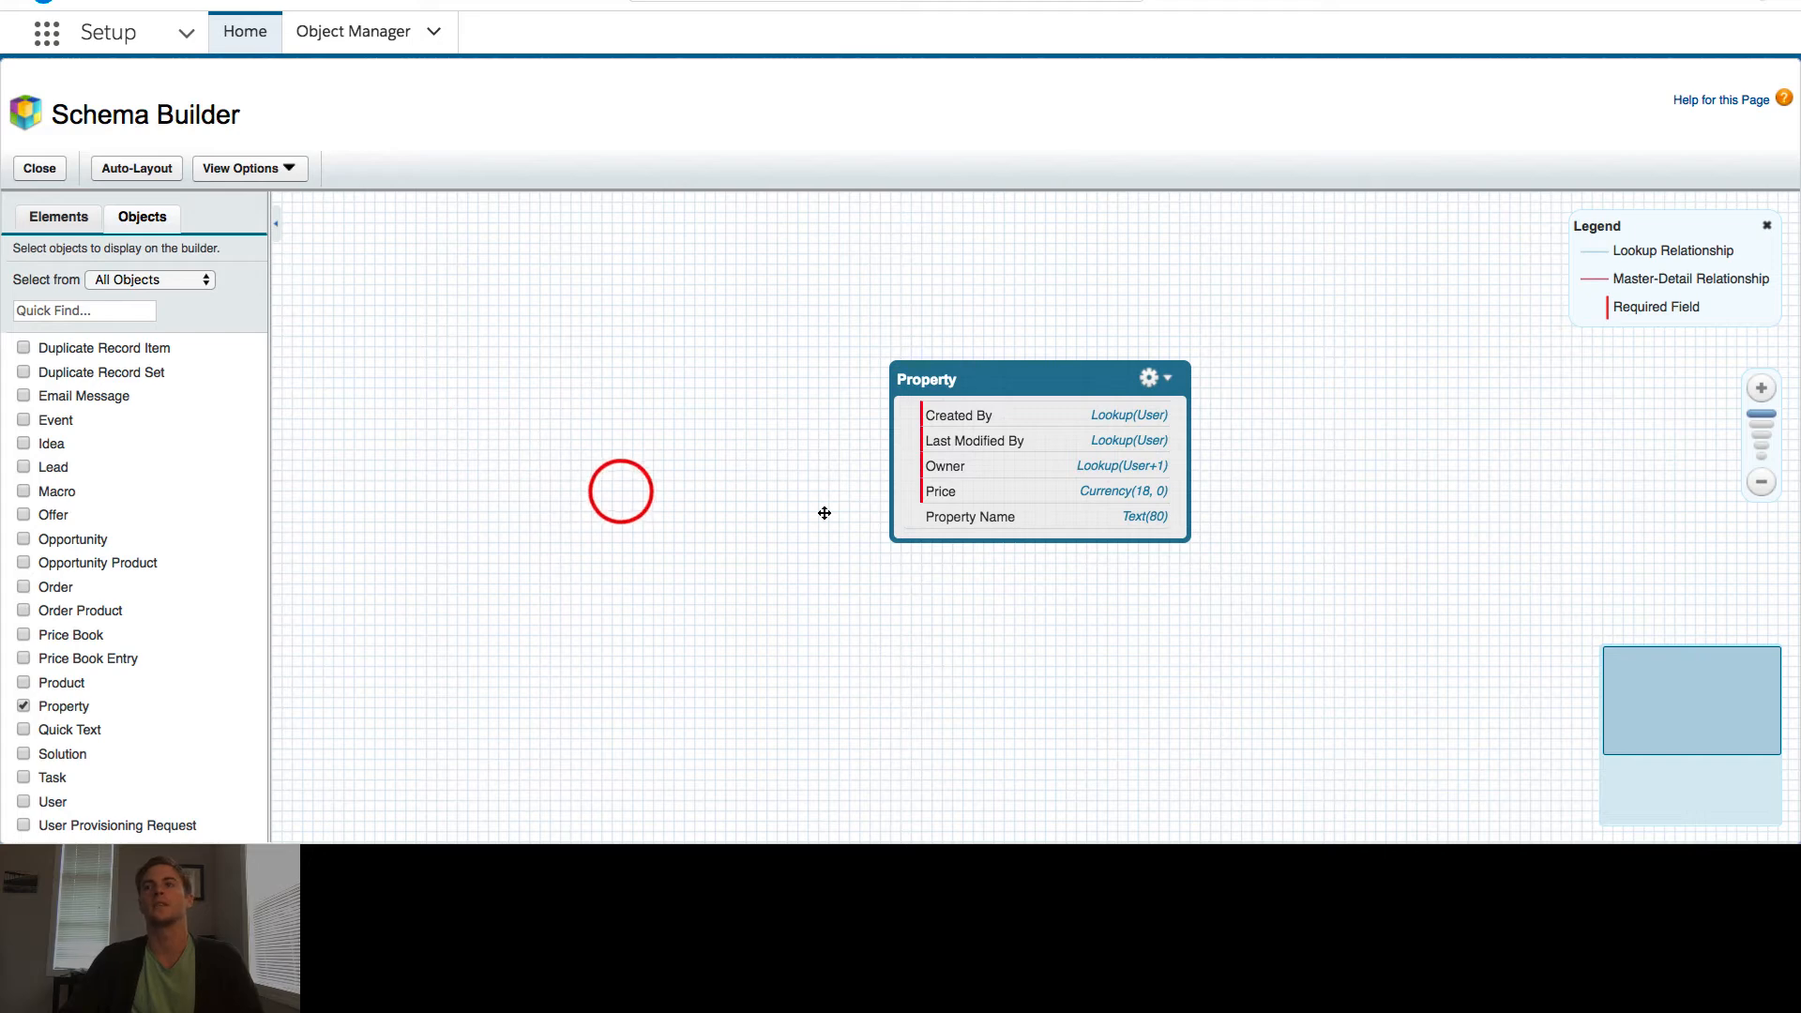
left_click_drag(1035, 382, 476, 295)
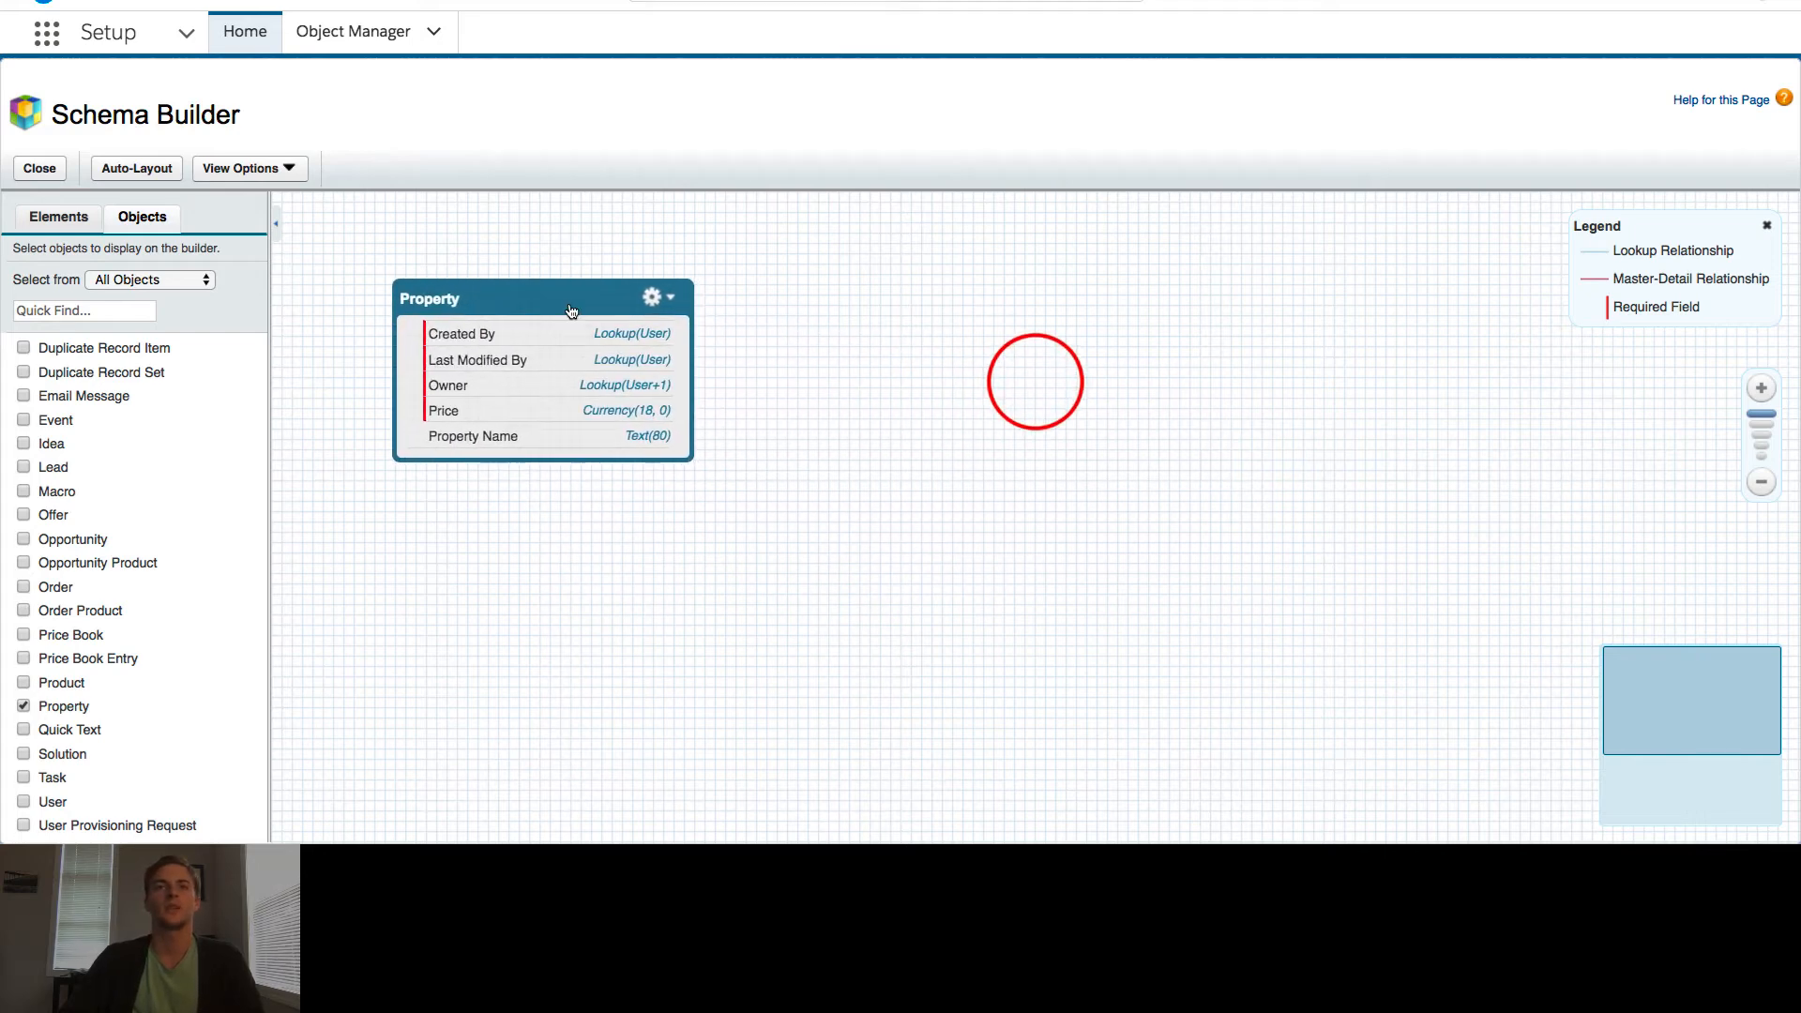
left_click(835, 342)
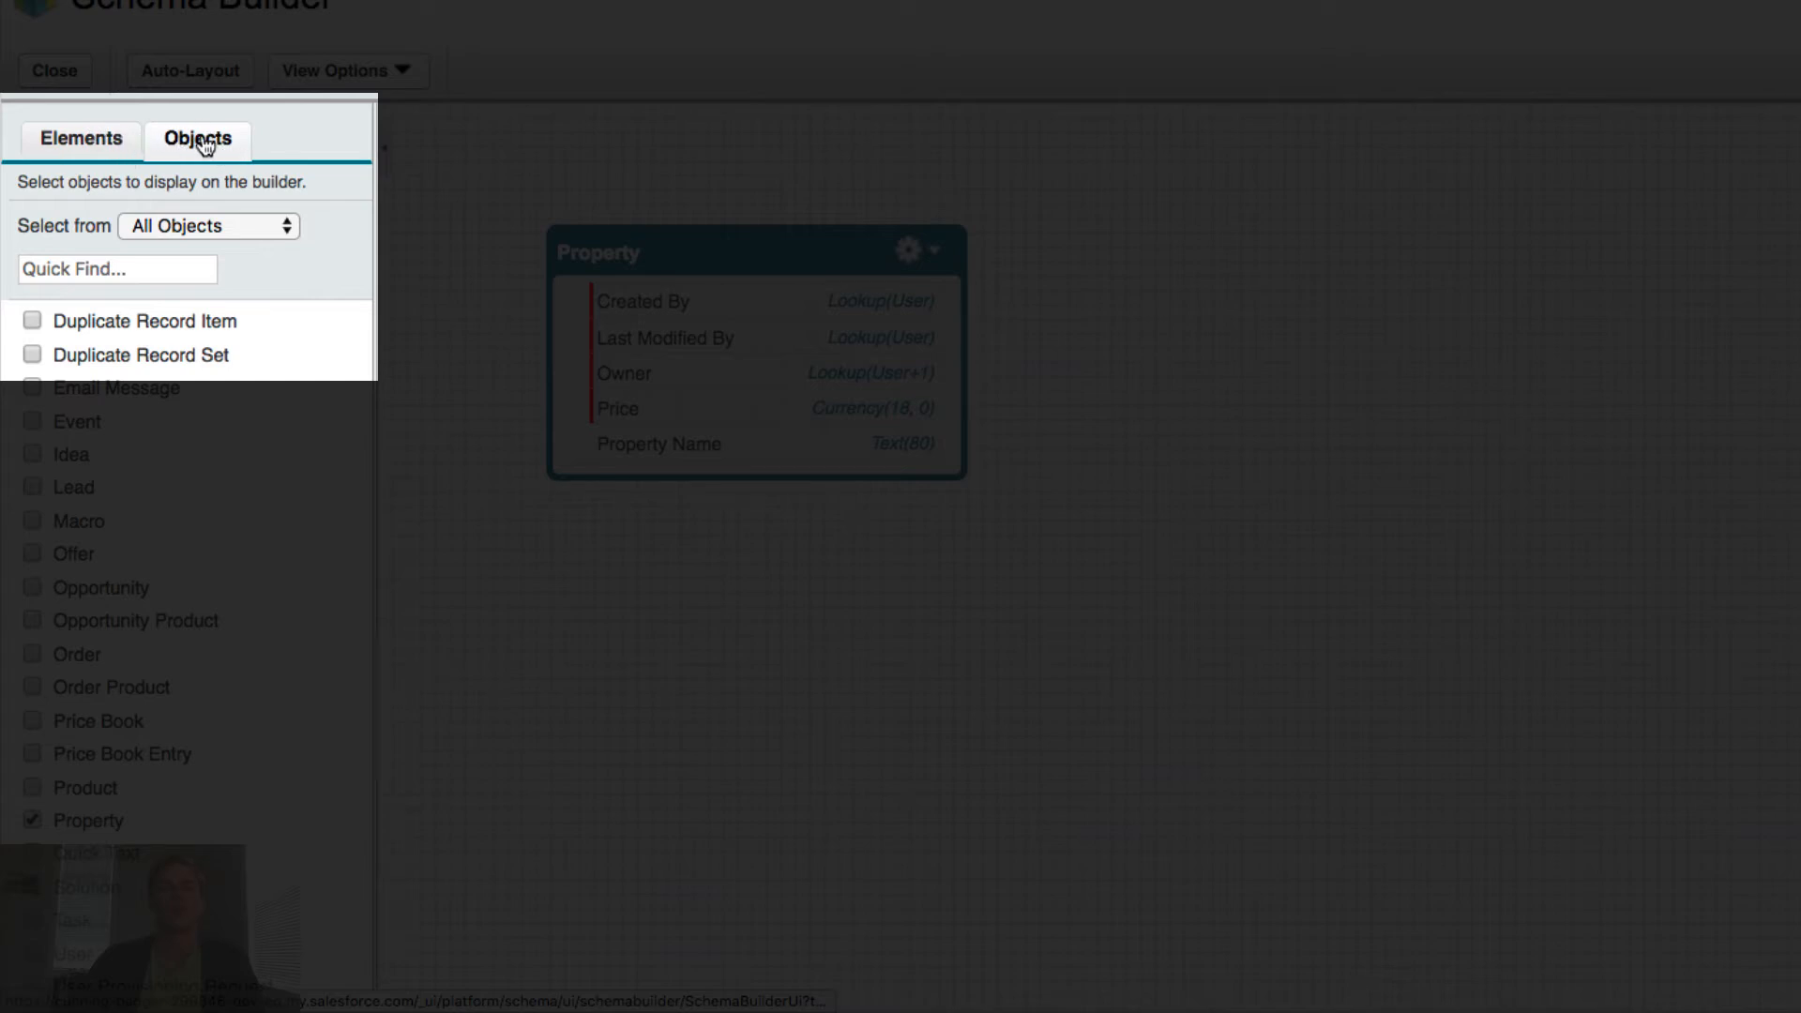
- Display Event, Idea, Lead, Macro, Offer, Opportunity, Opportunity Product and Order Product on the canvas
left_click(32, 421)
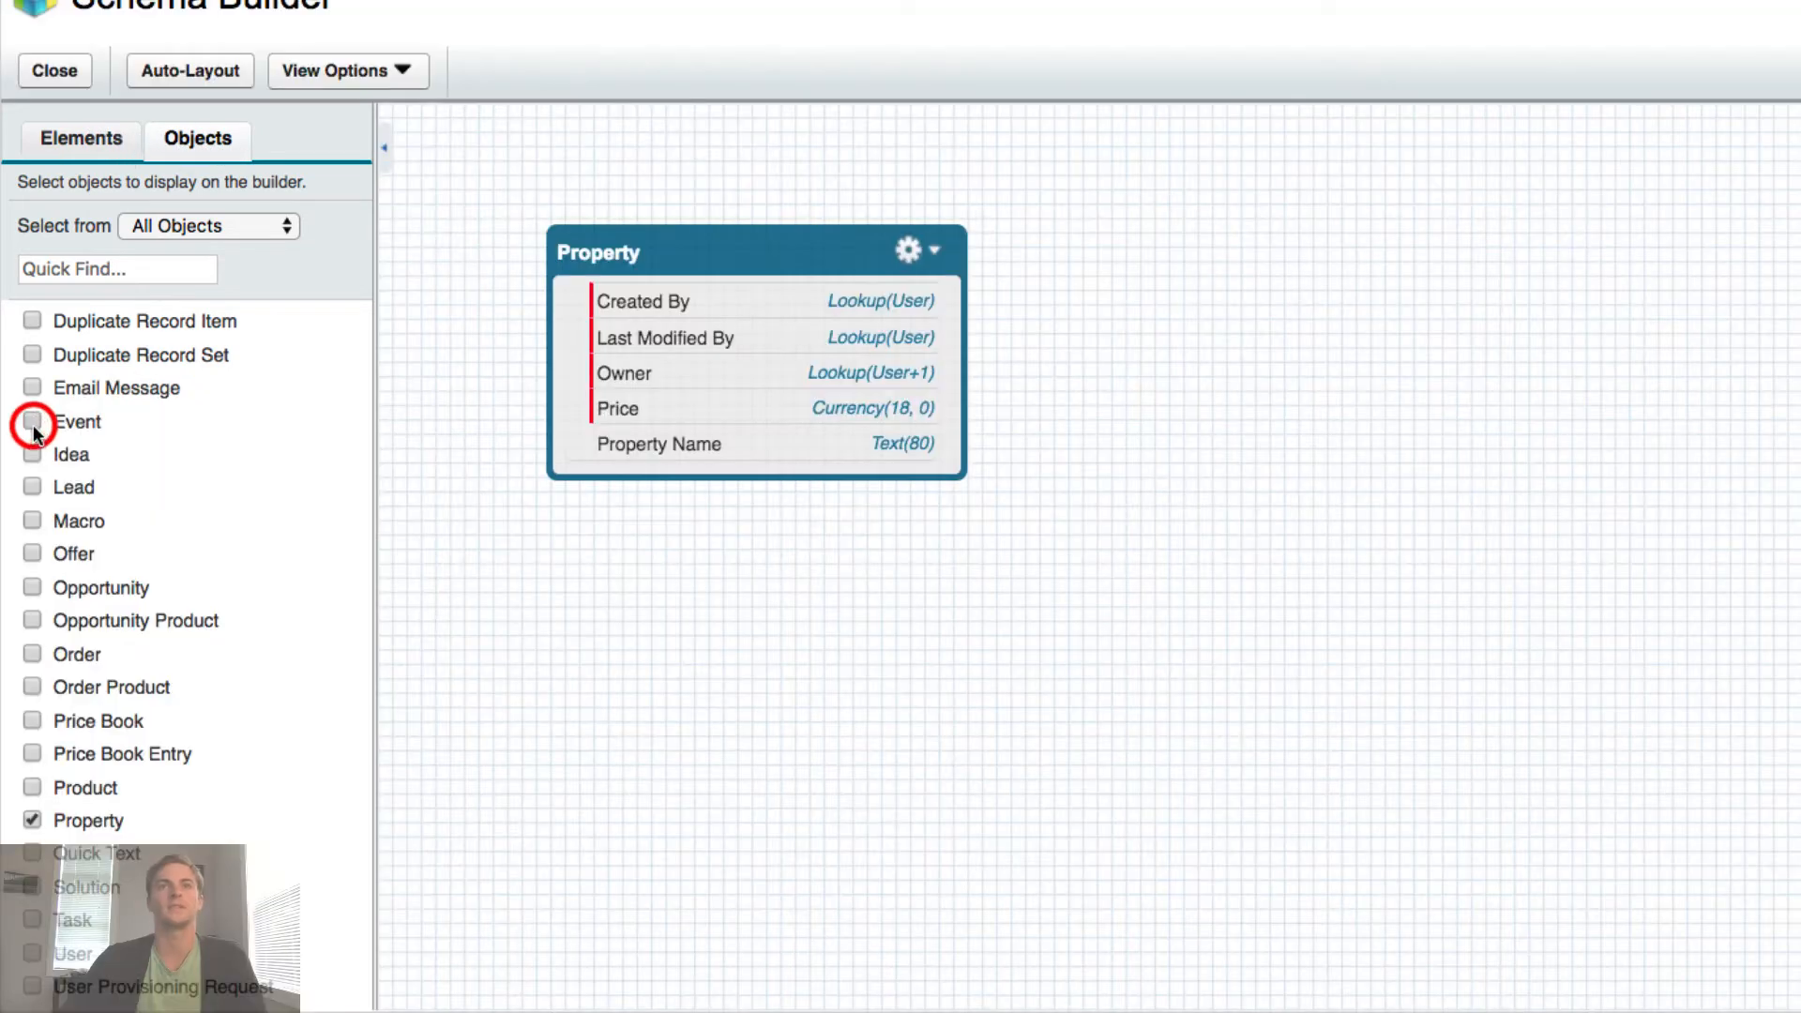
left_click(32, 455)
left_click(32, 487)
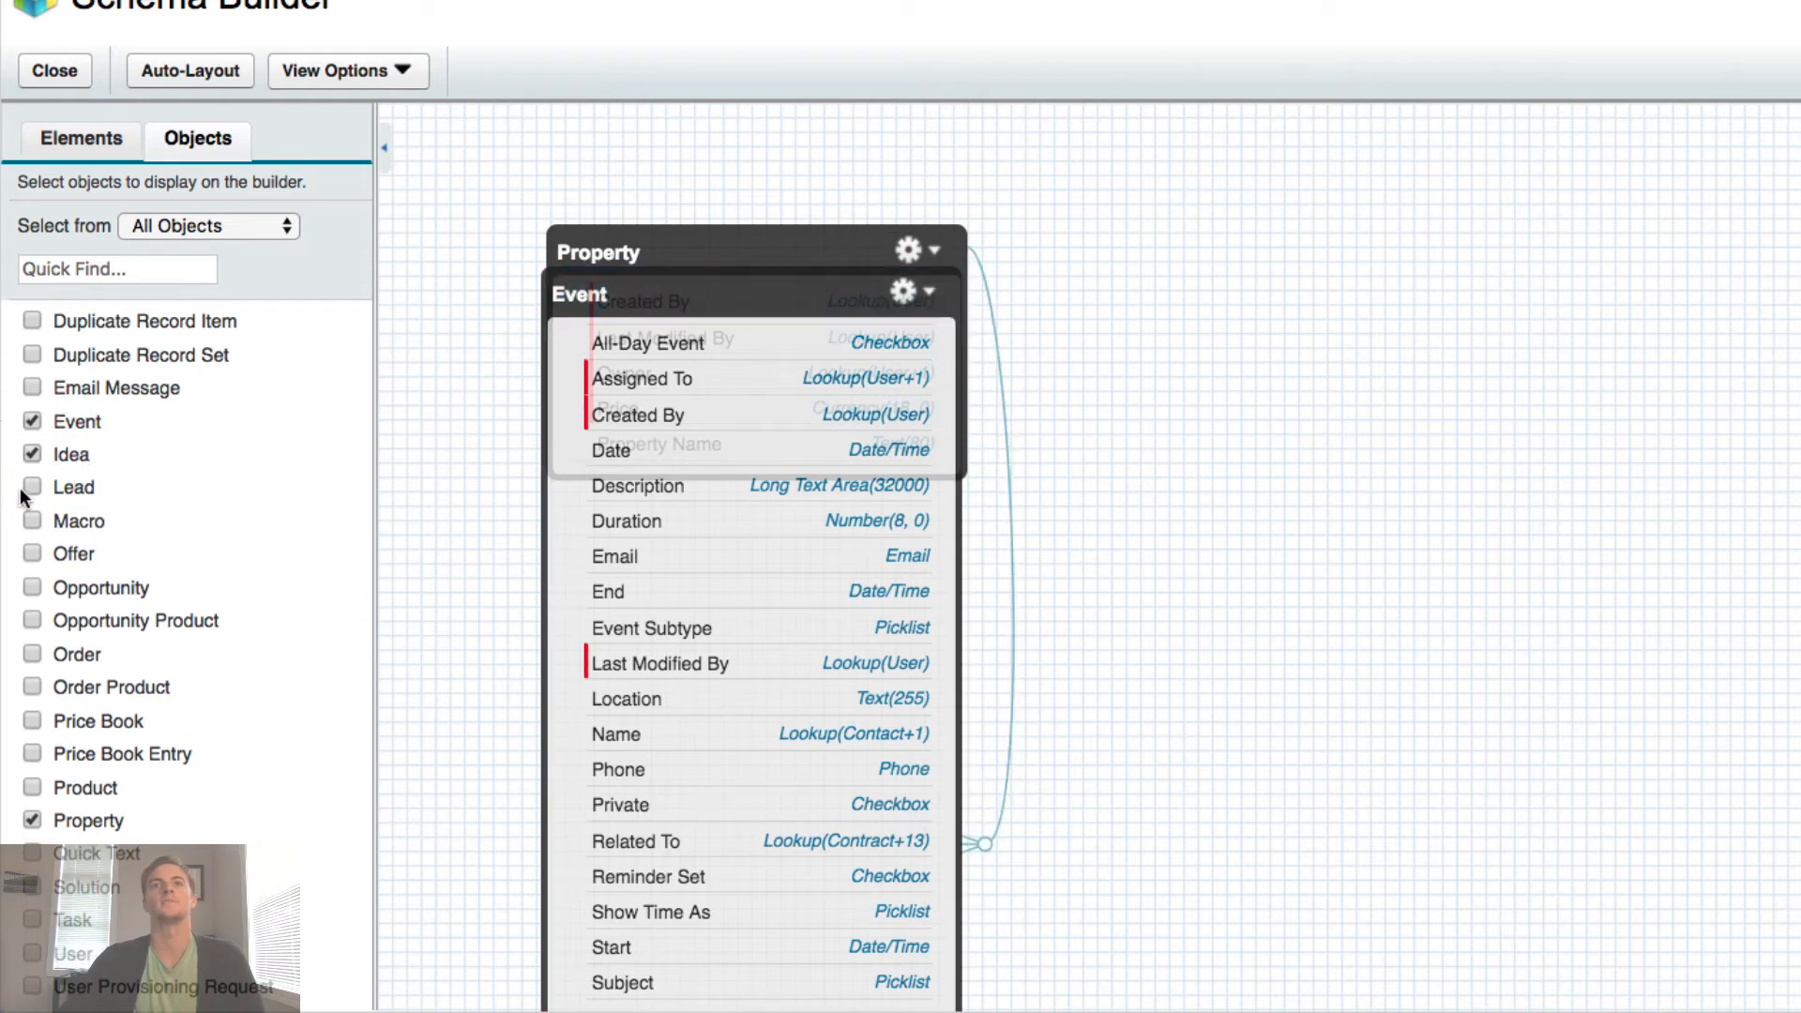
left_click(32, 521)
left_click(31, 553)
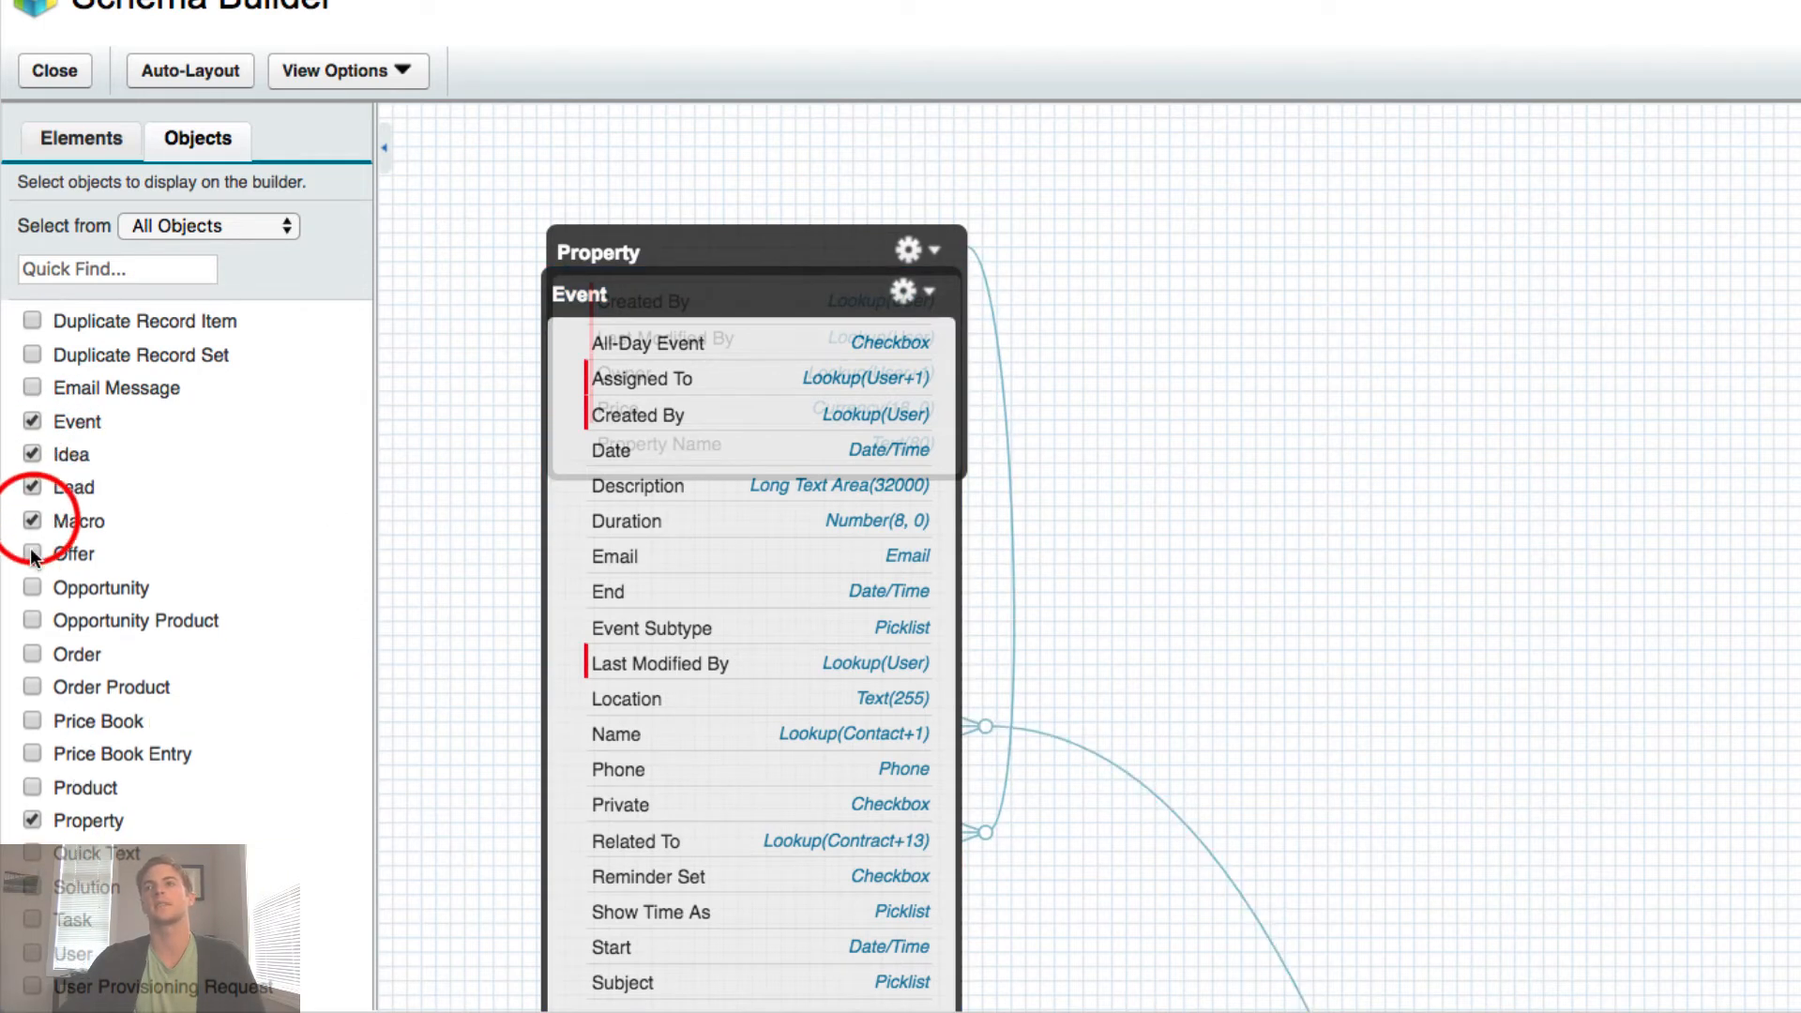
left_click(31, 589)
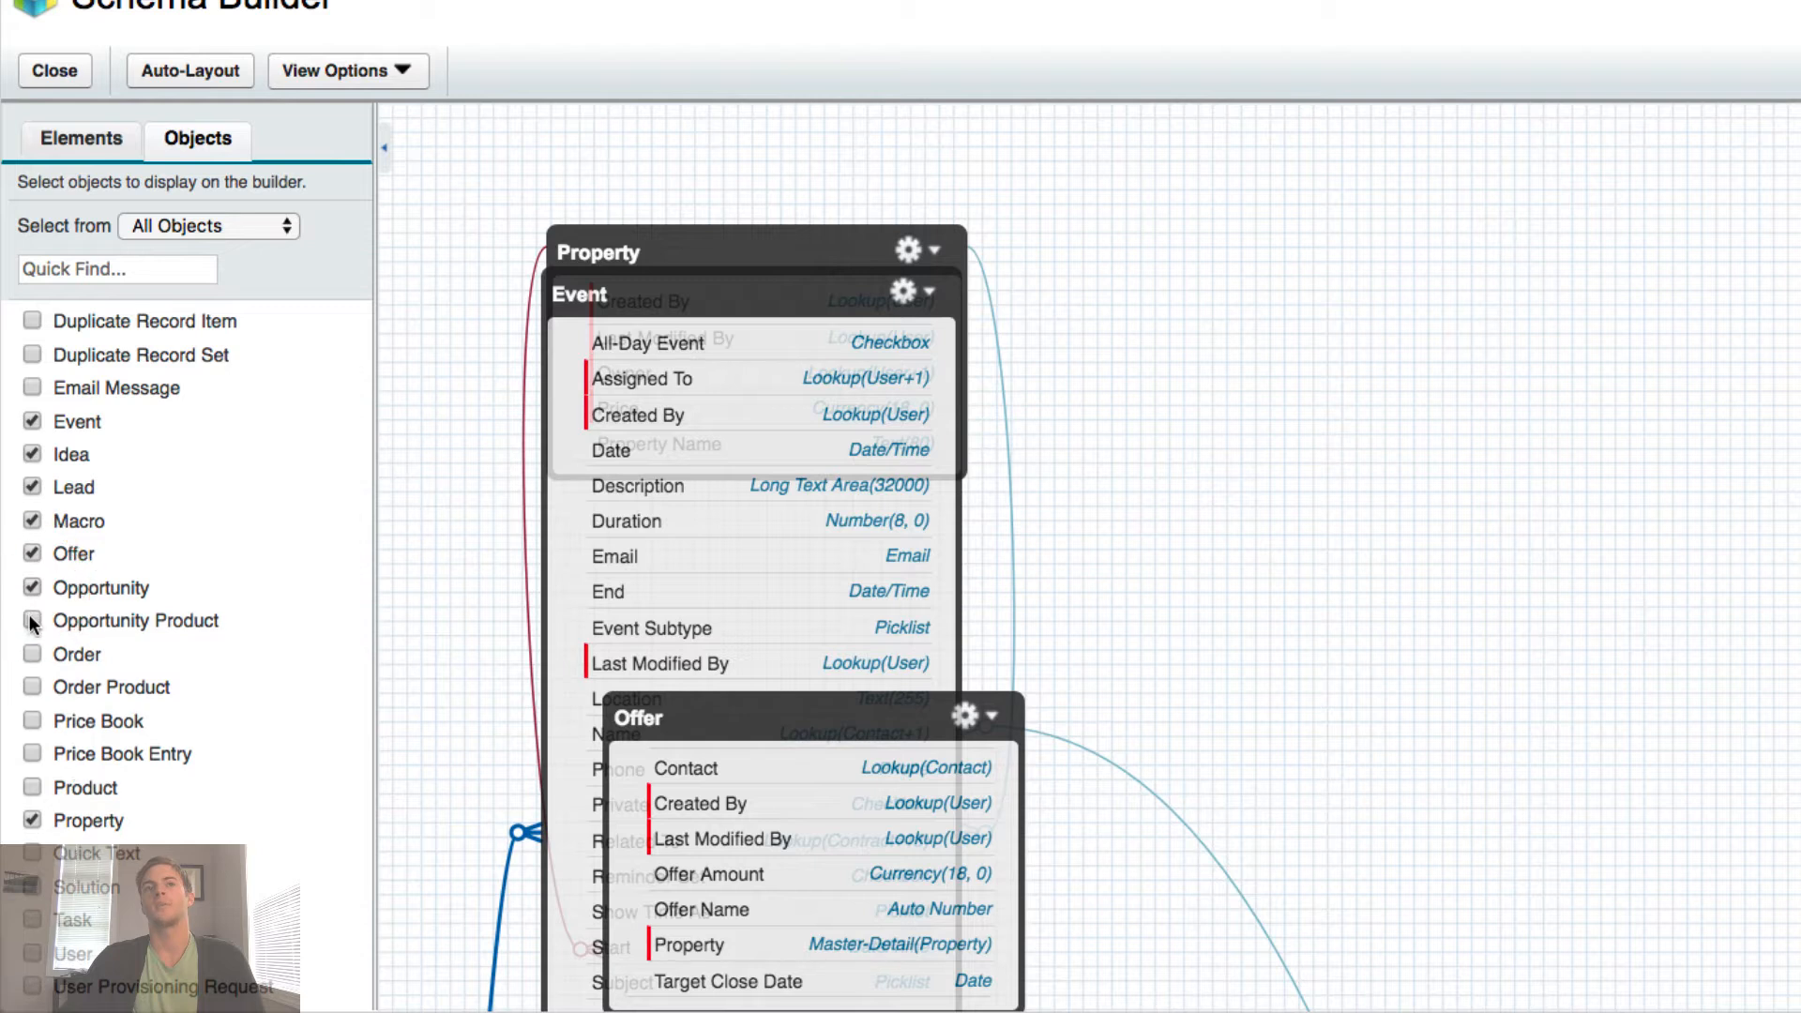
left_click(32, 623)
left_click(34, 677)
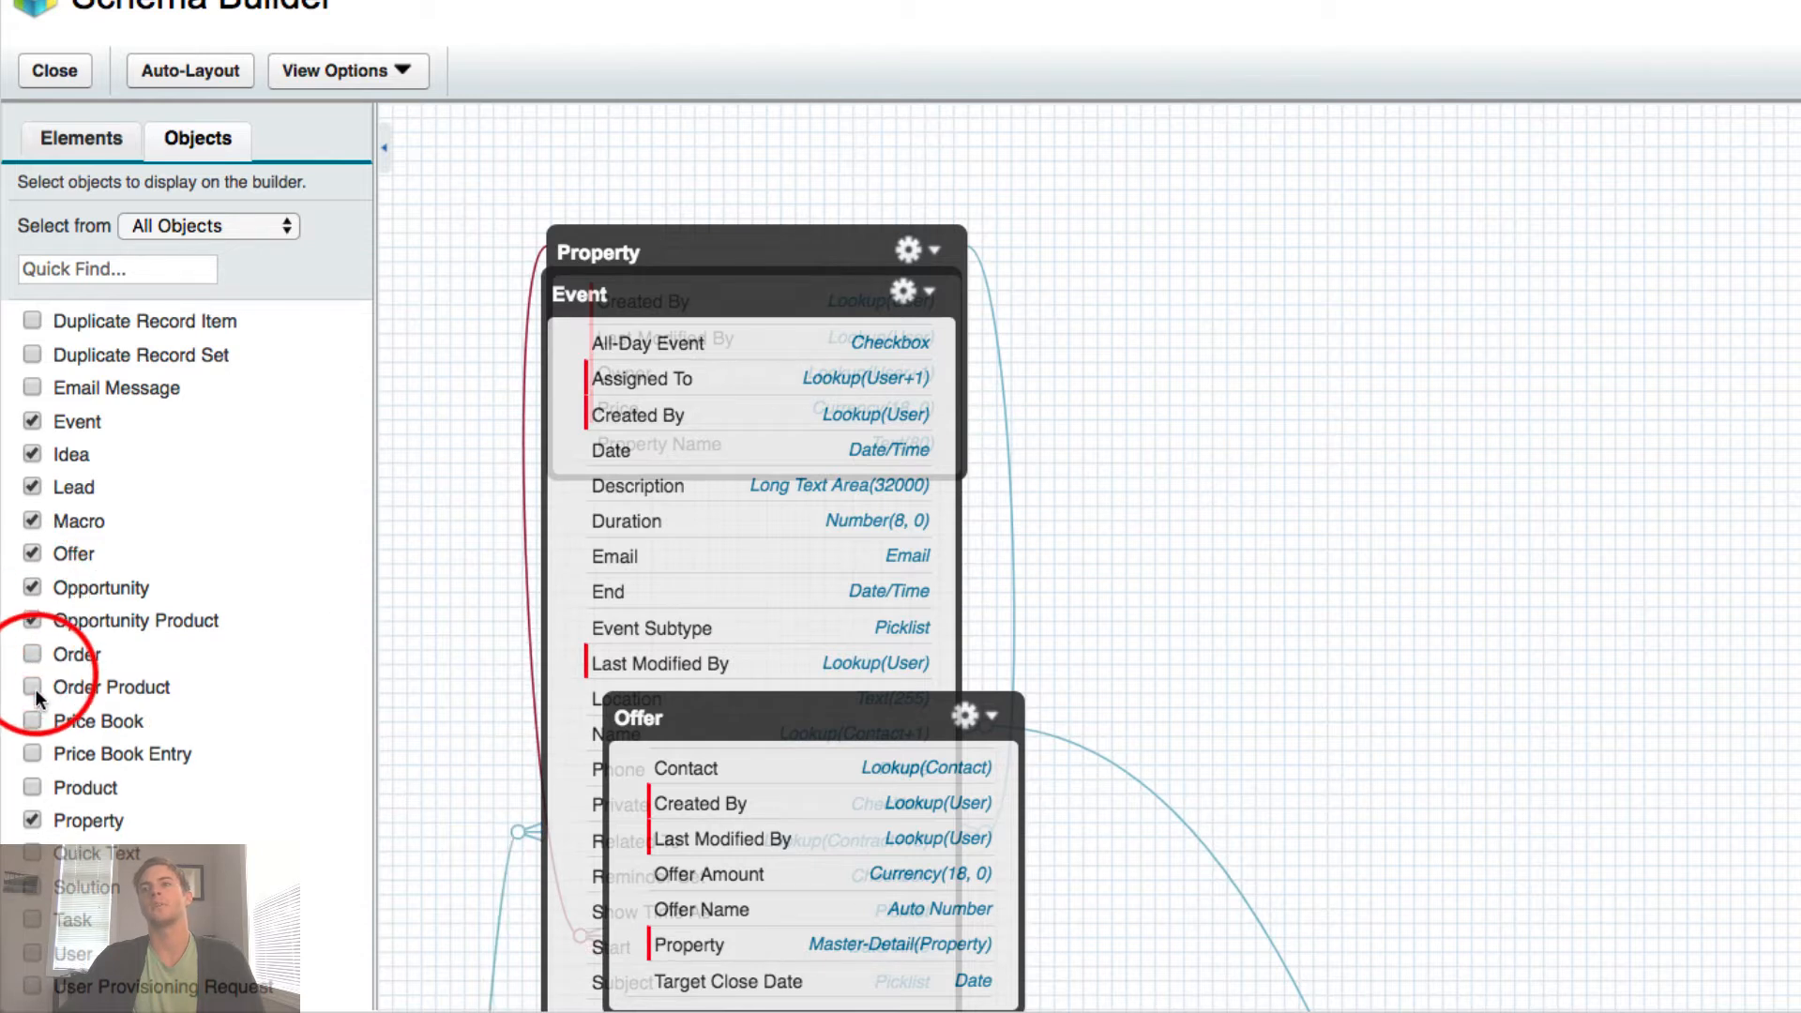
- Uncheck Opportunity Product, Opportunity, Offer, Macro, Lead, Idea and Event, and nudge Property right
left_click(32, 620)
left_click(32, 587)
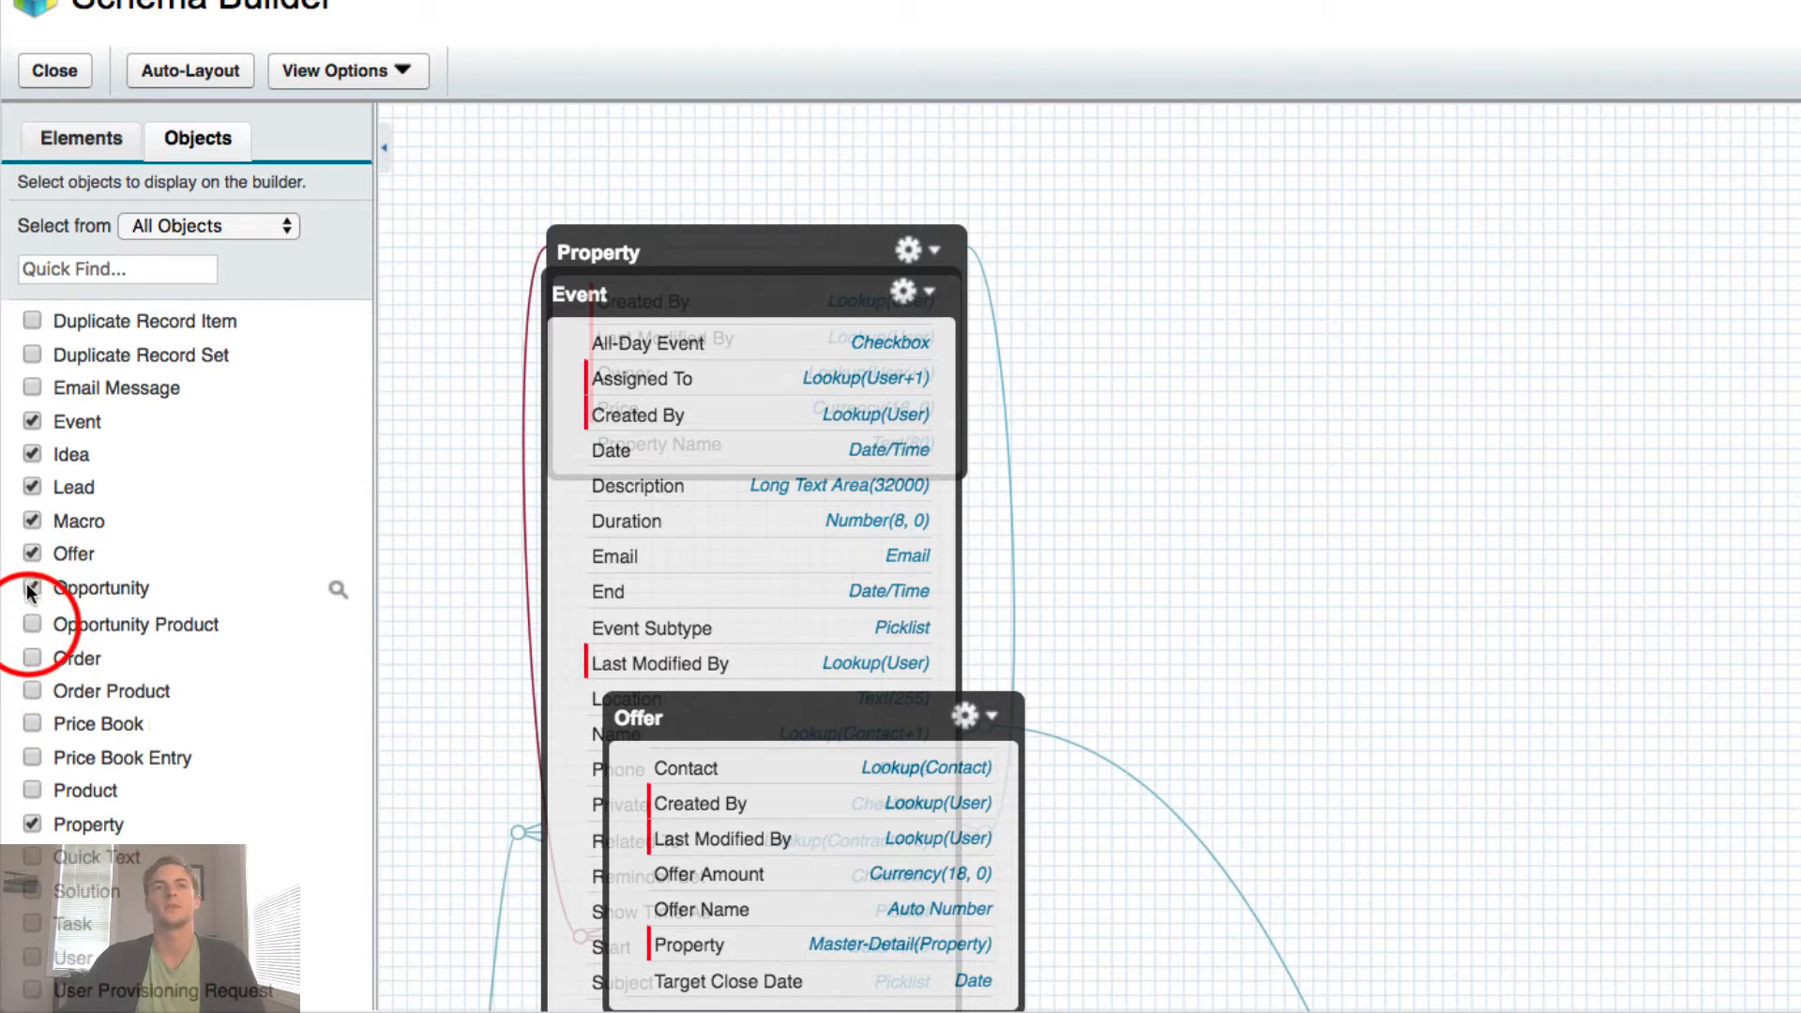
left_click(32, 554)
left_click(31, 521)
left_click(32, 486)
left_click(32, 454)
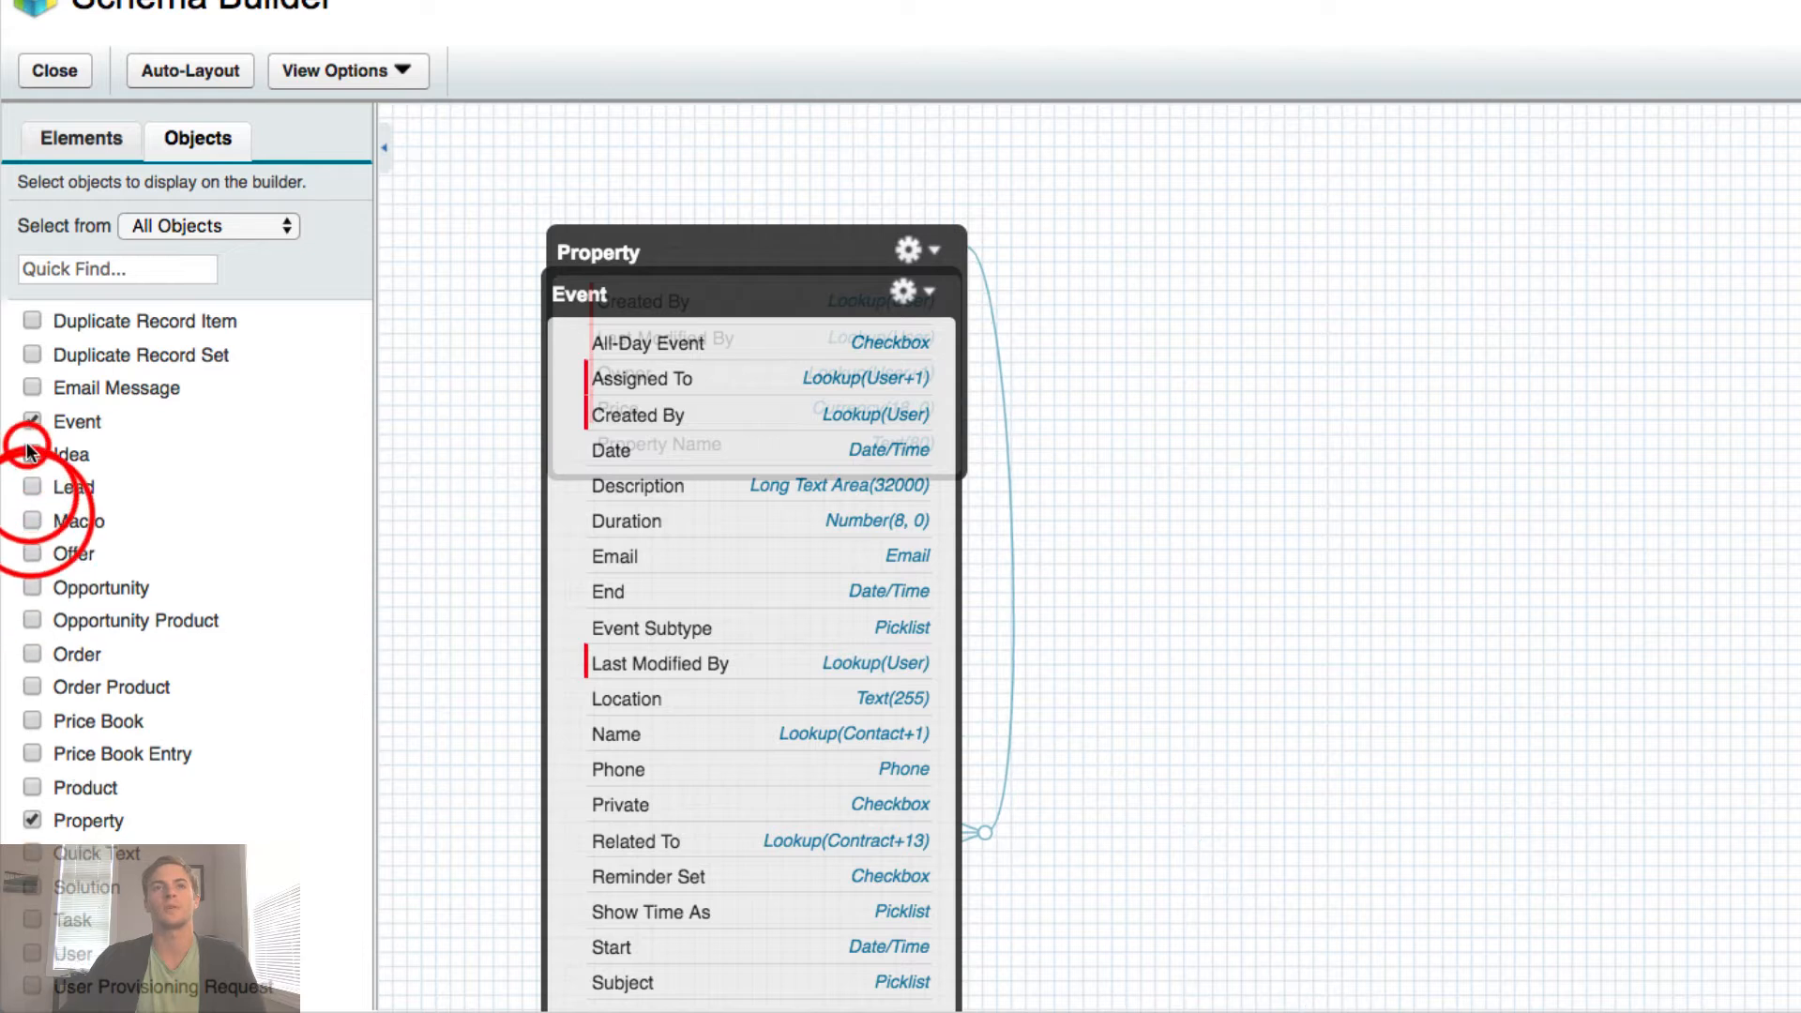
left_click(31, 421)
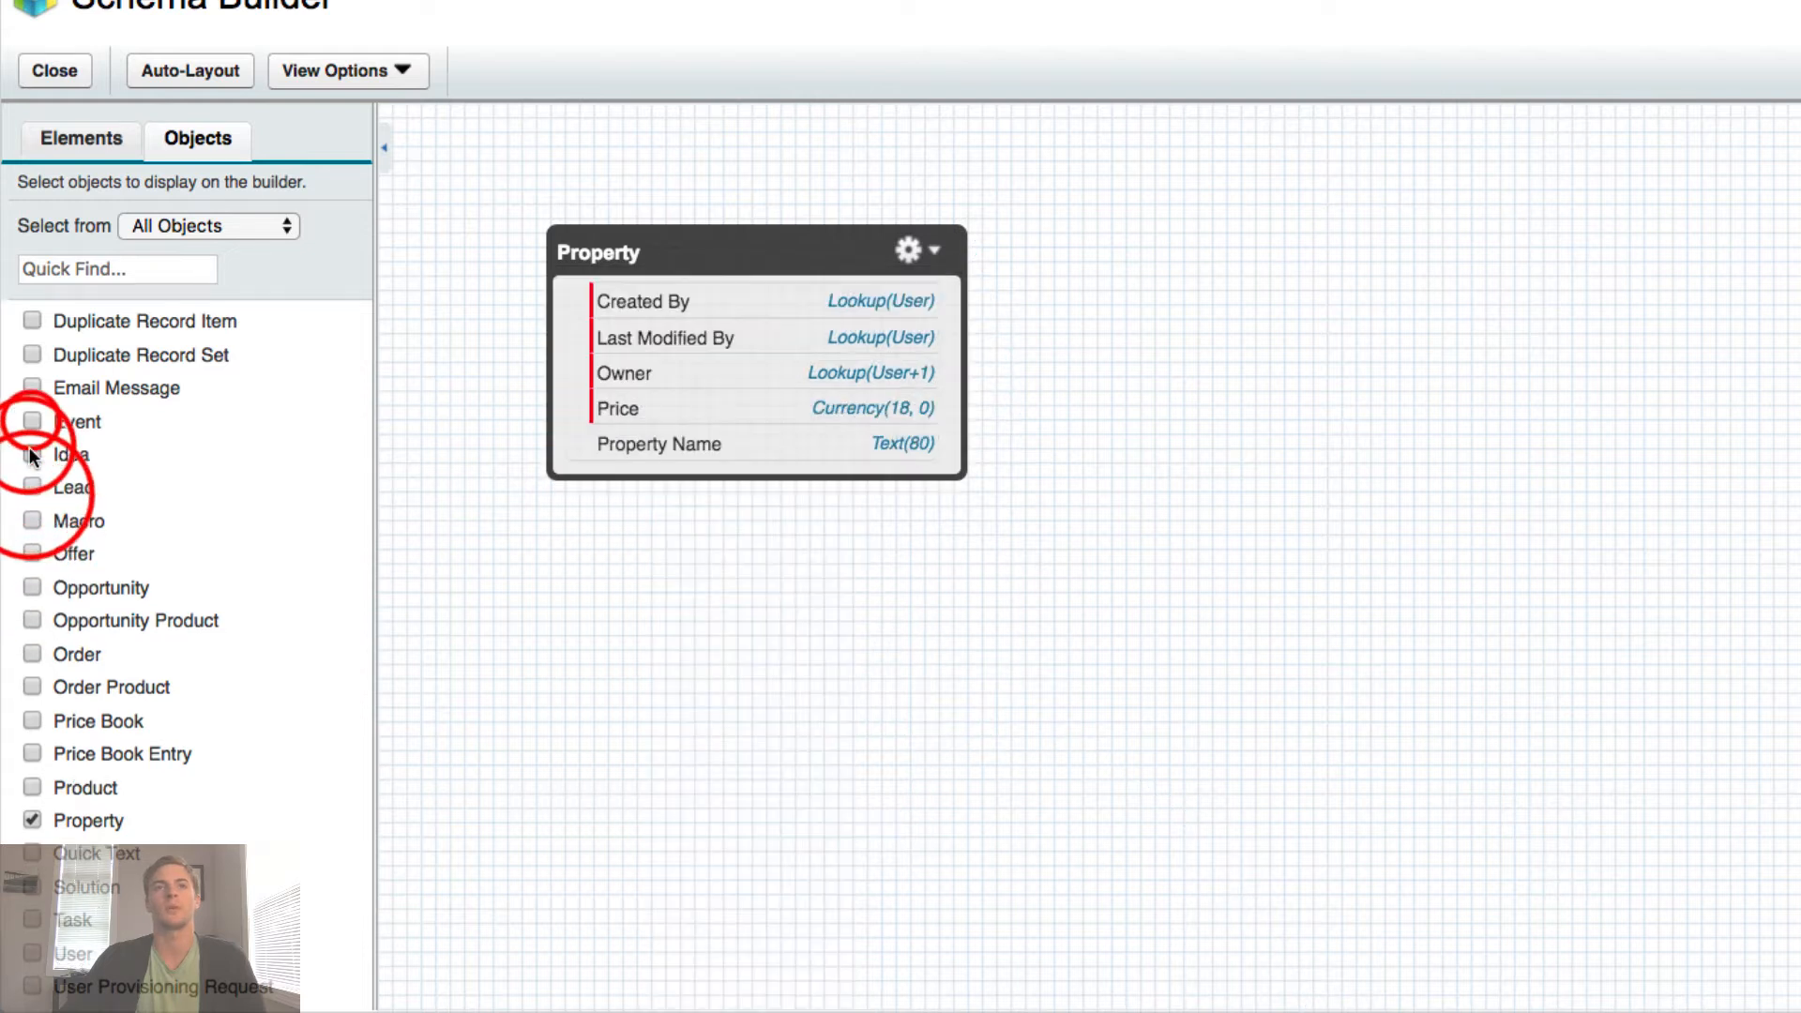
left_click(654, 699)
mouse_move(667, 241)
left_mouse_down()
mouse_move(707, 264)
mouse_move(634, 233)
left_mouse_up()
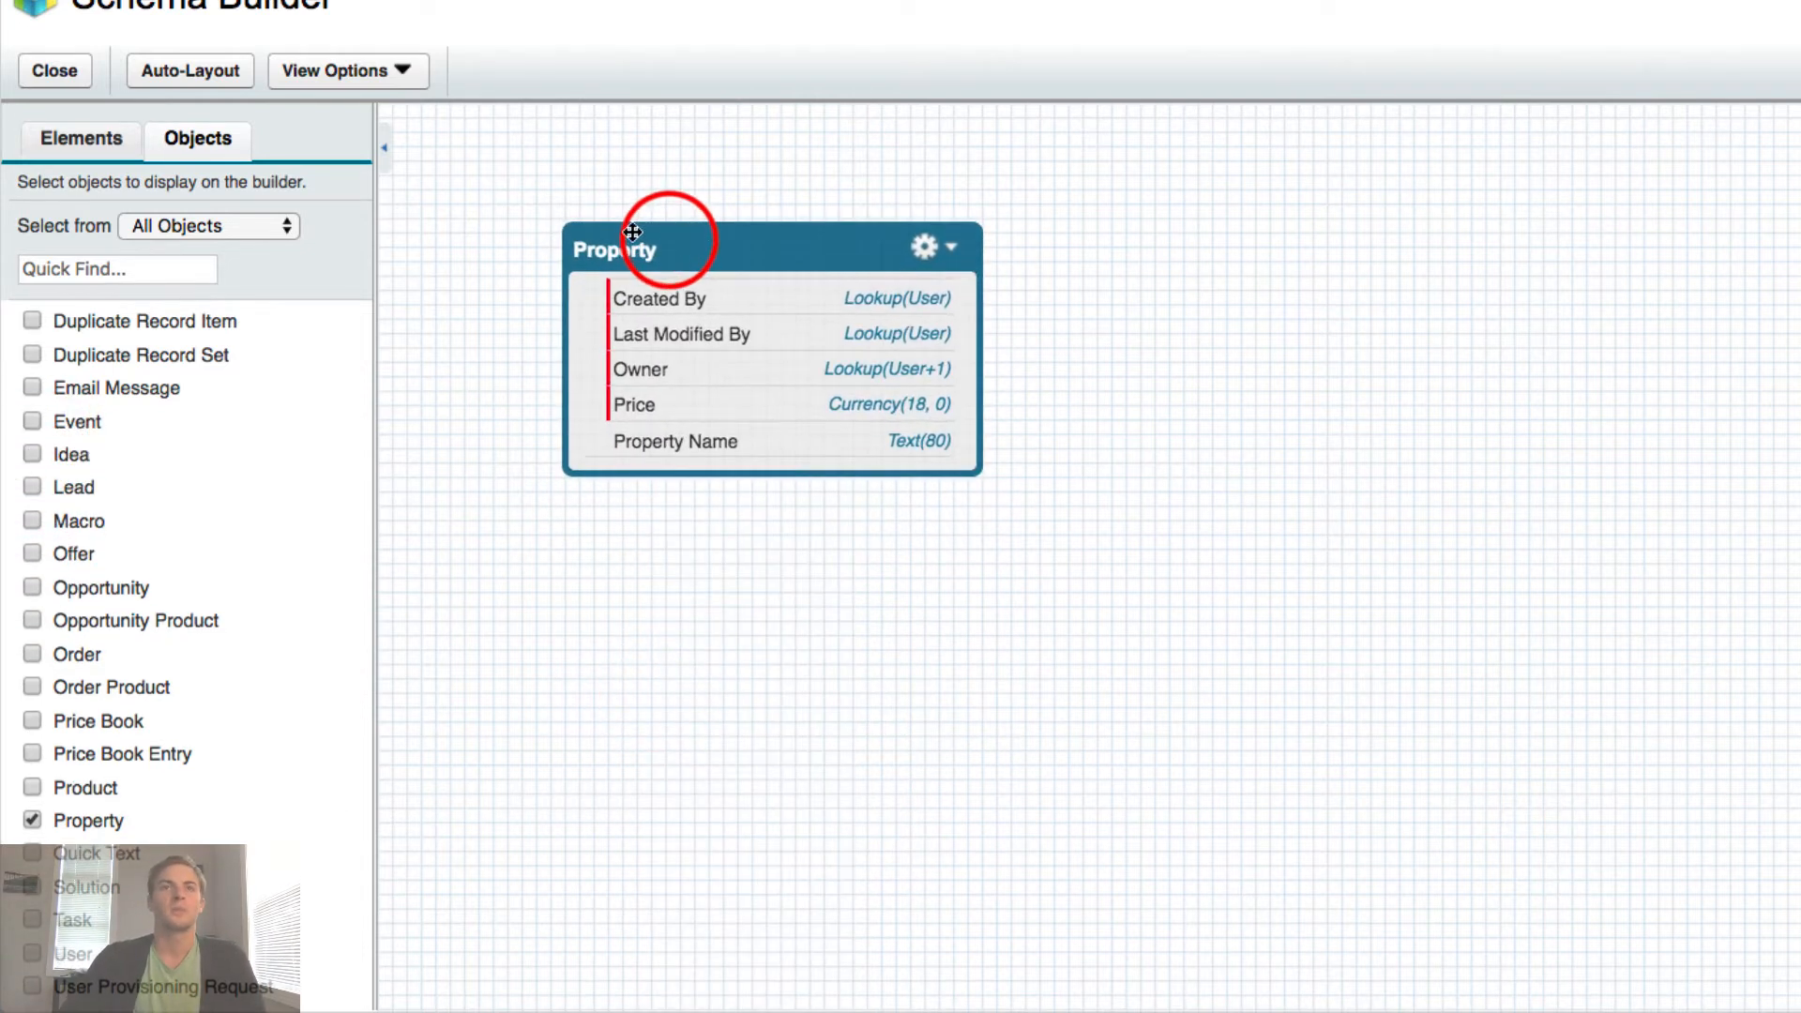
left_click(194, 138)
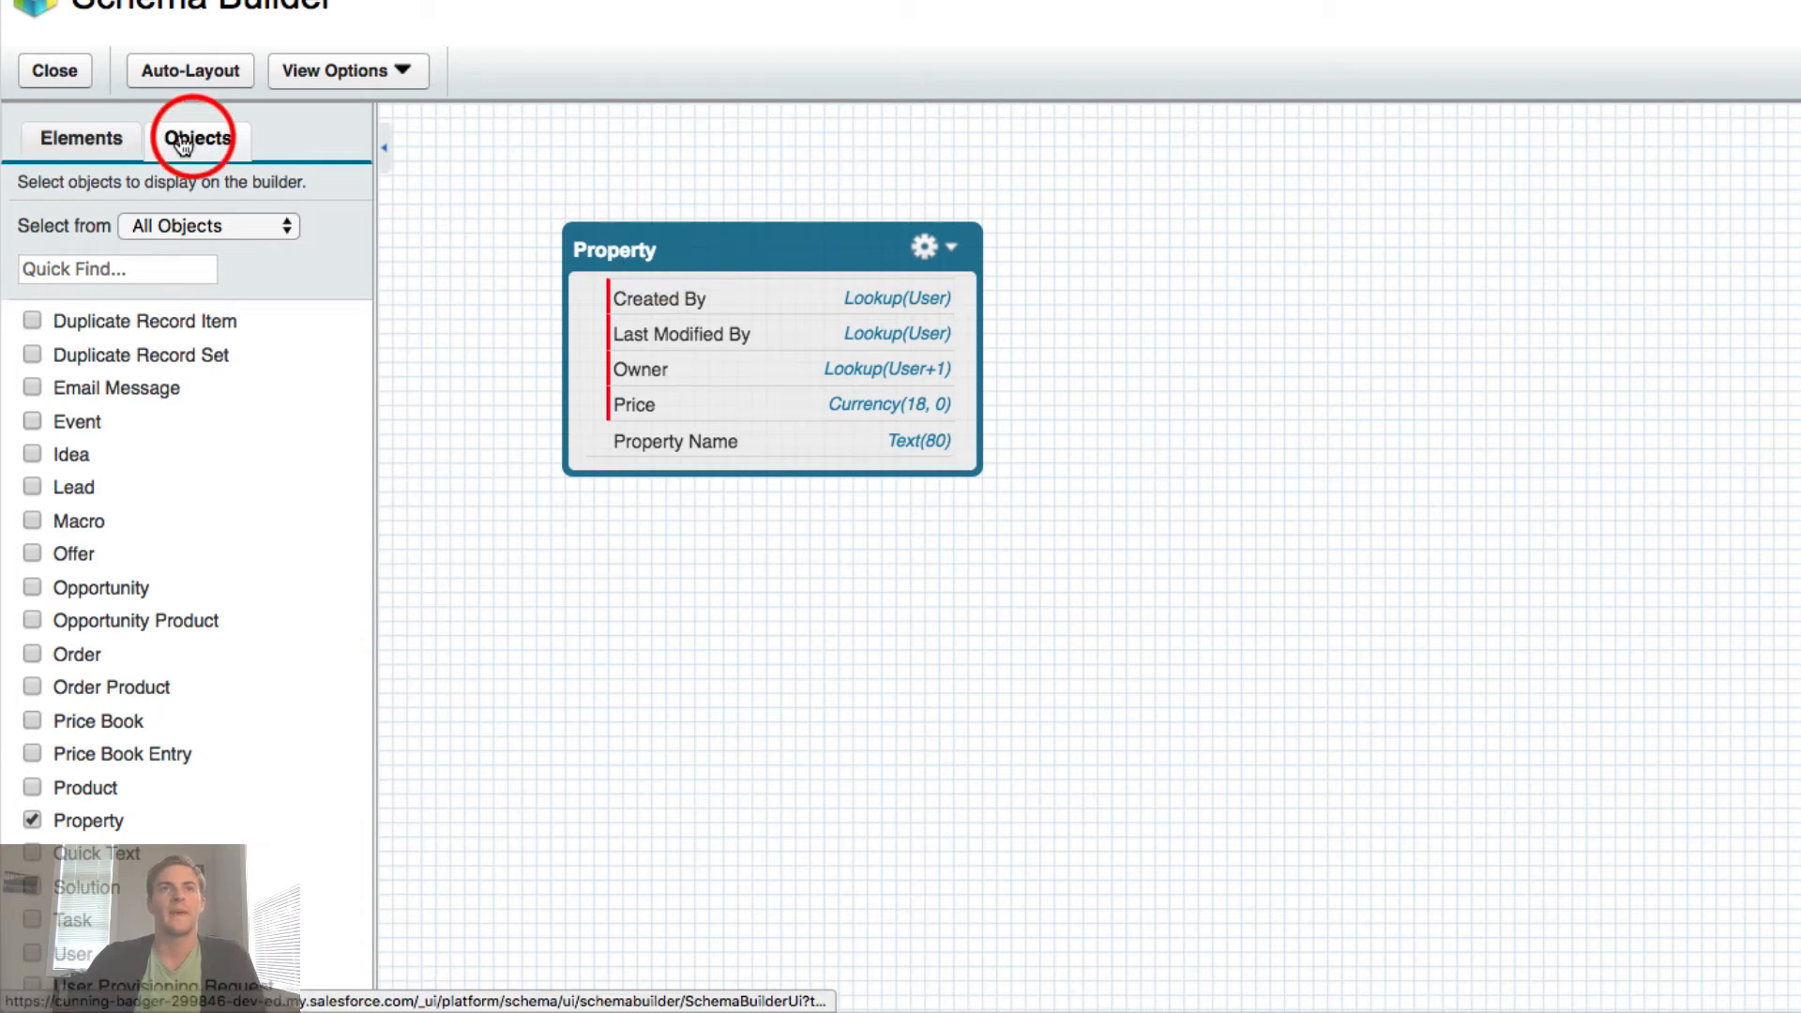
- Browse the Elements field types and confirm in Trailhead that a Text Area field is required
left_click(84, 138)
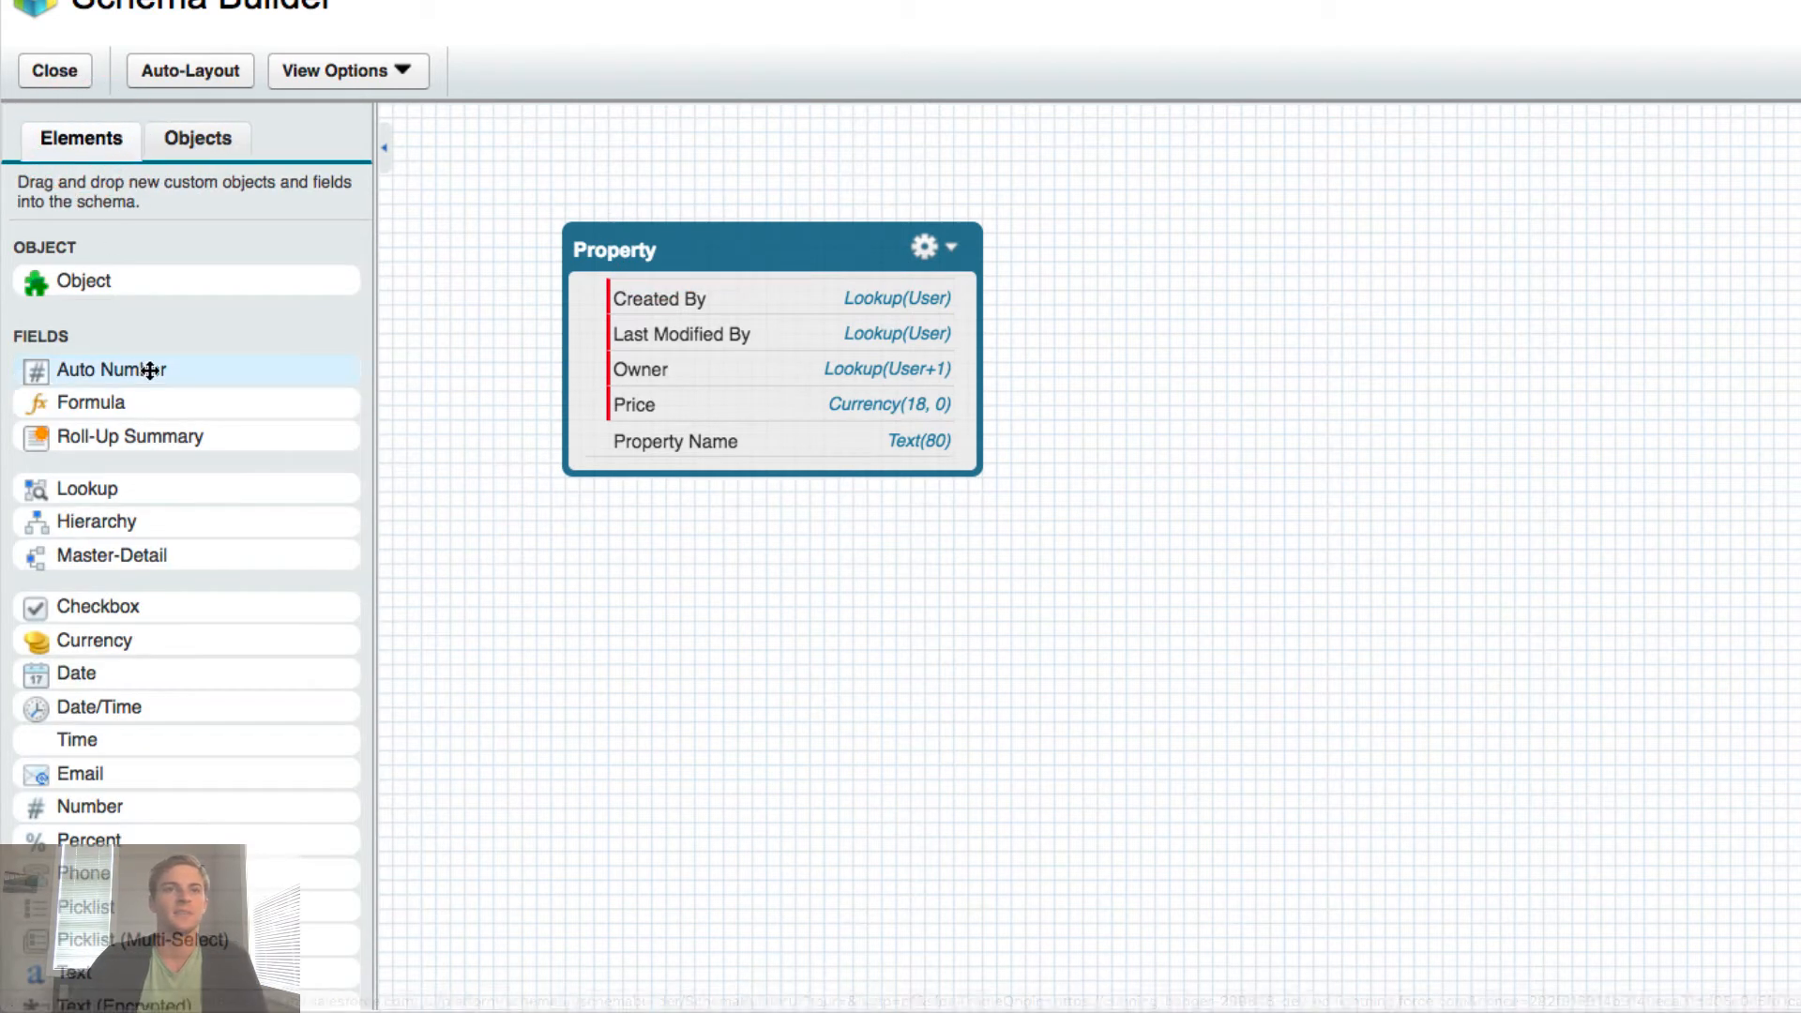
scroll(150, 371, "down", 3)
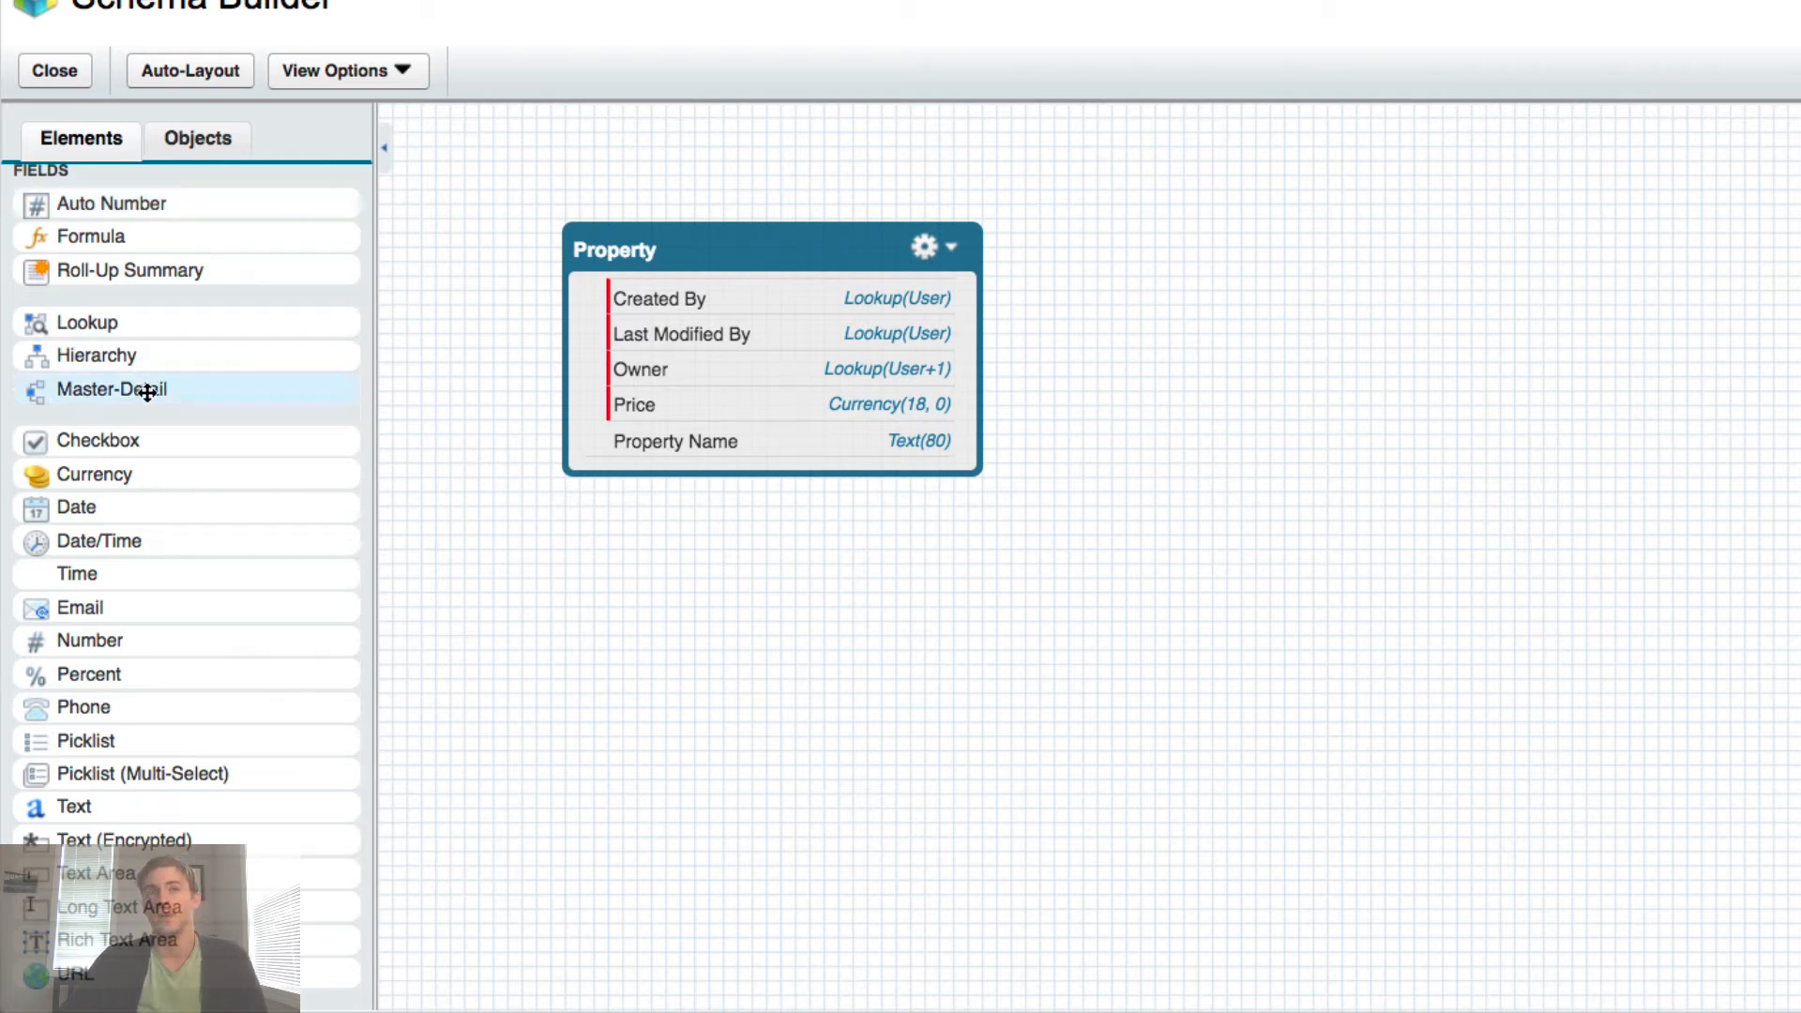
mouse_move(497, 274)
left_mouse_down()
mouse_move(504, 321)
mouse_move(502, 245)
left_mouse_up()
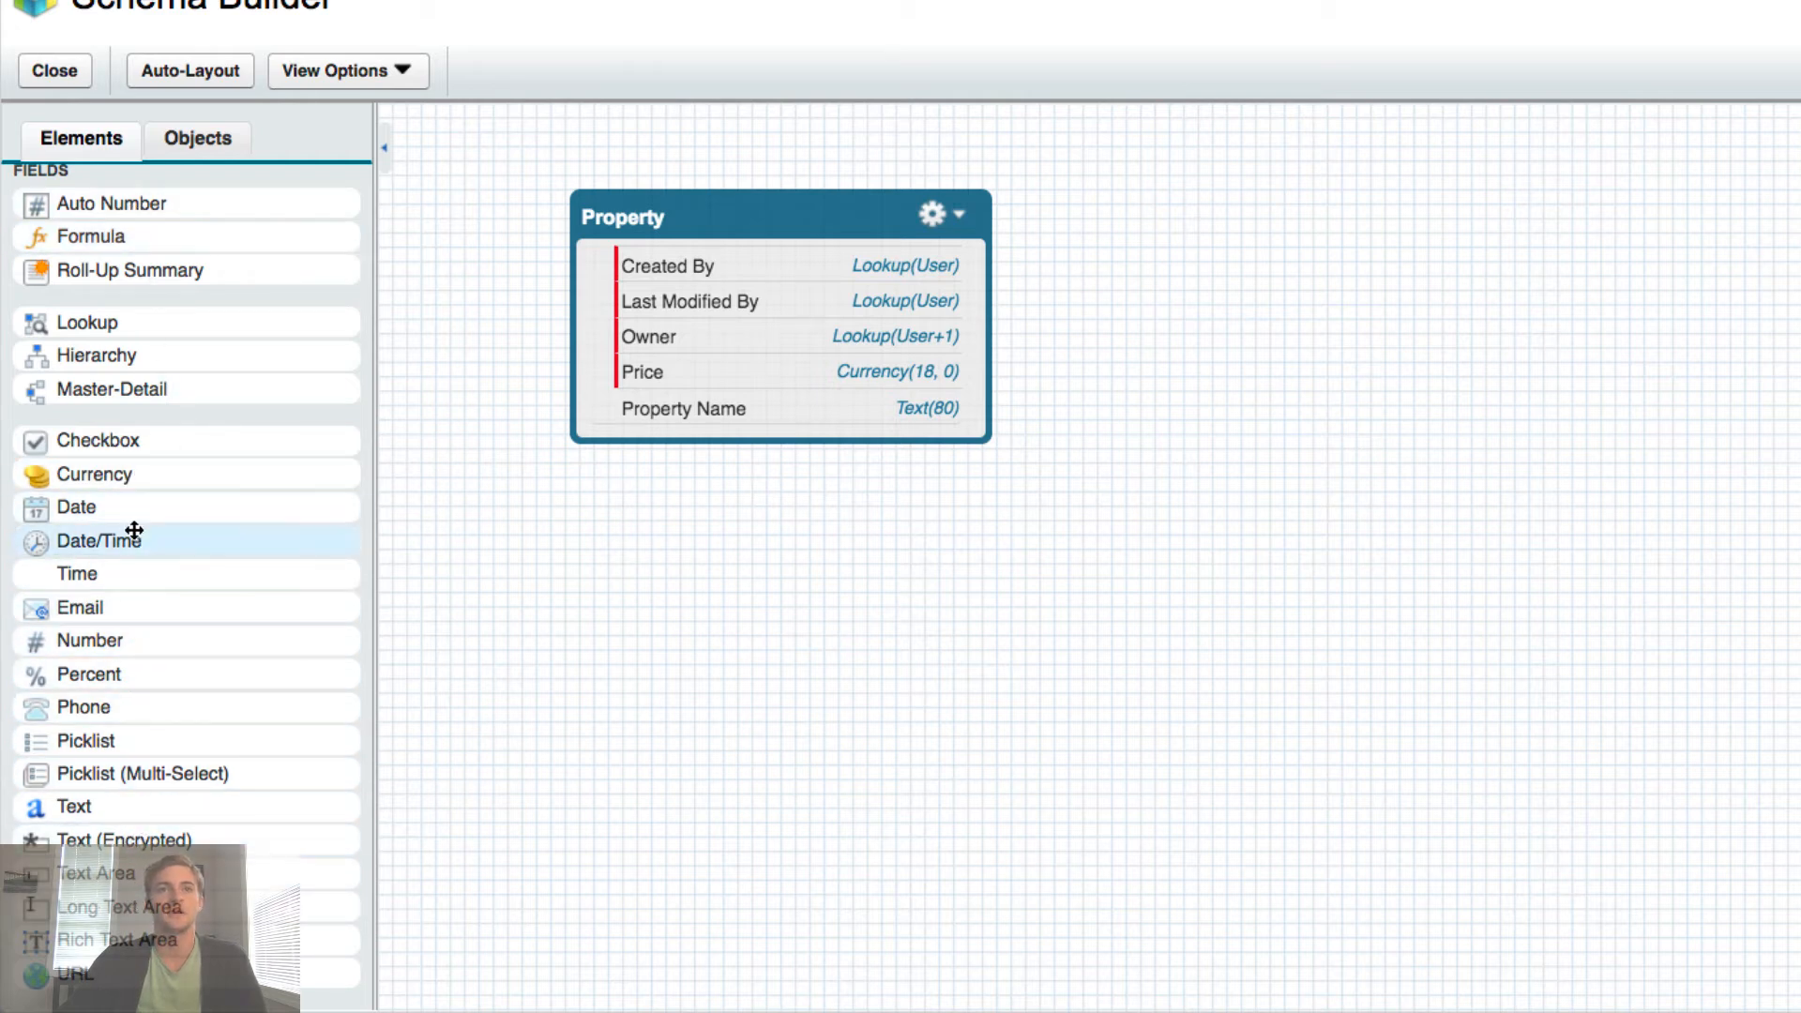
left_click_drag(139, 509, 145, 577)
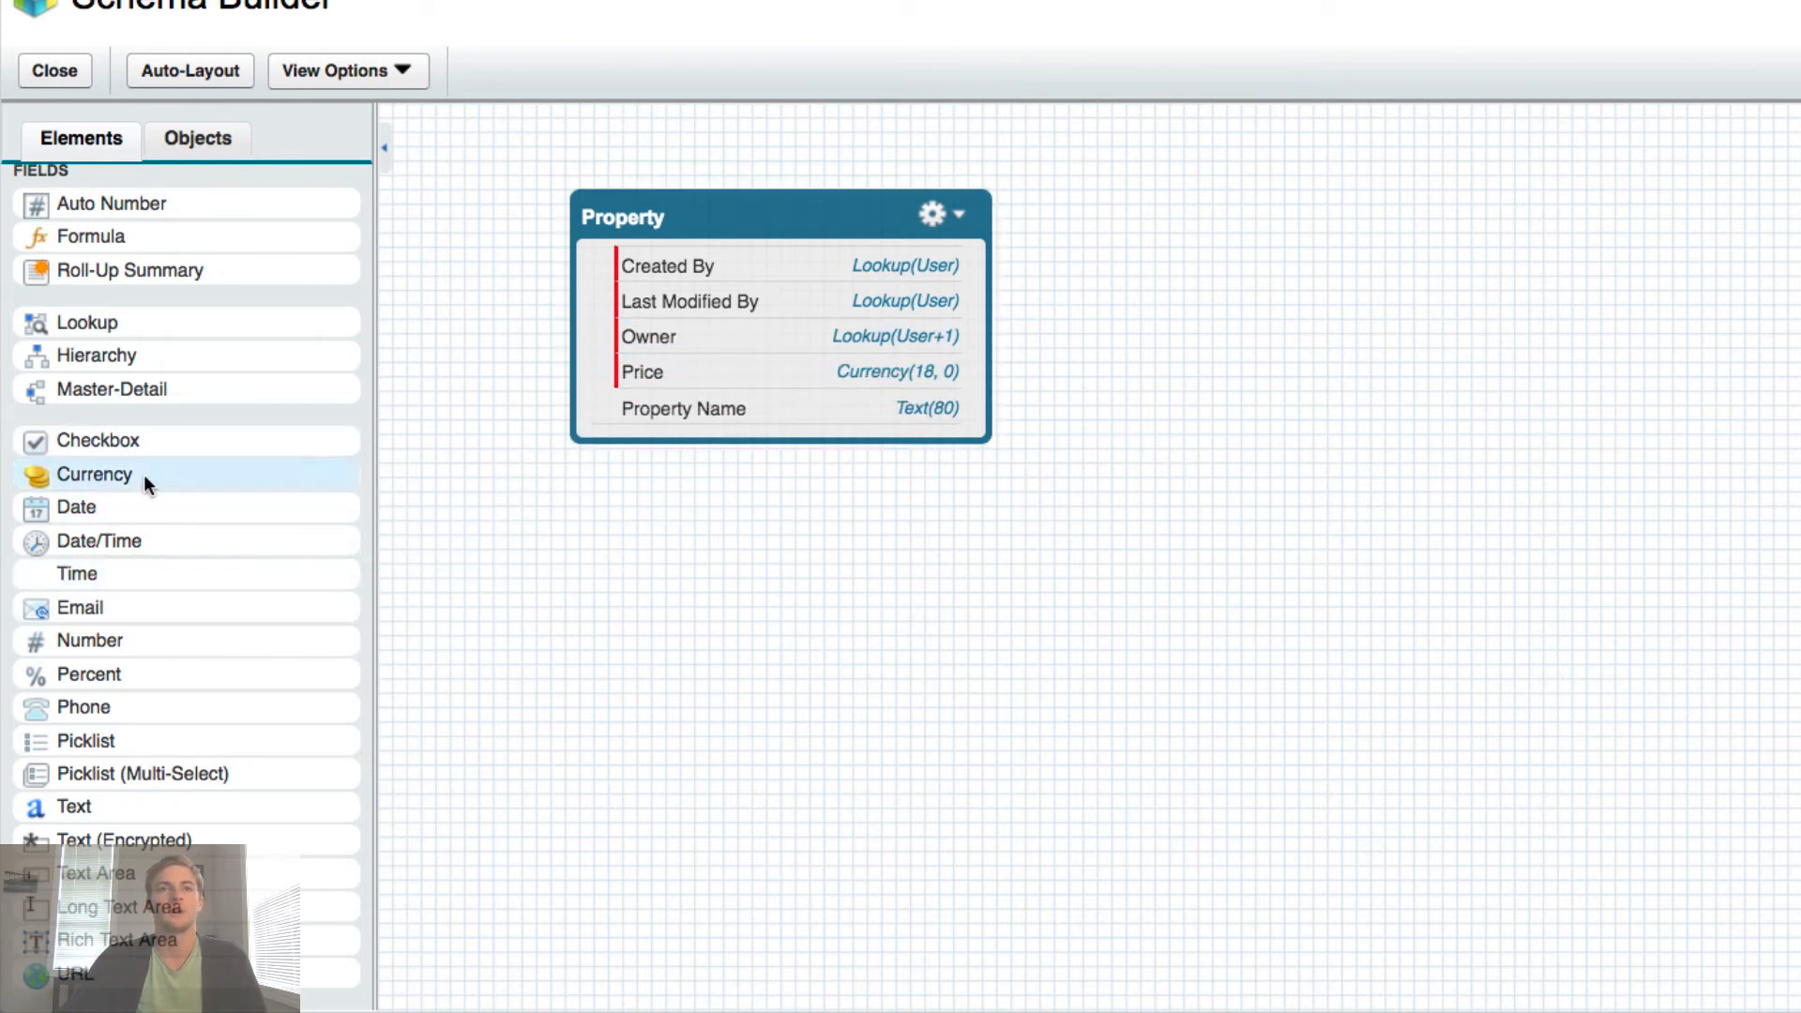
left_click(132, 810)
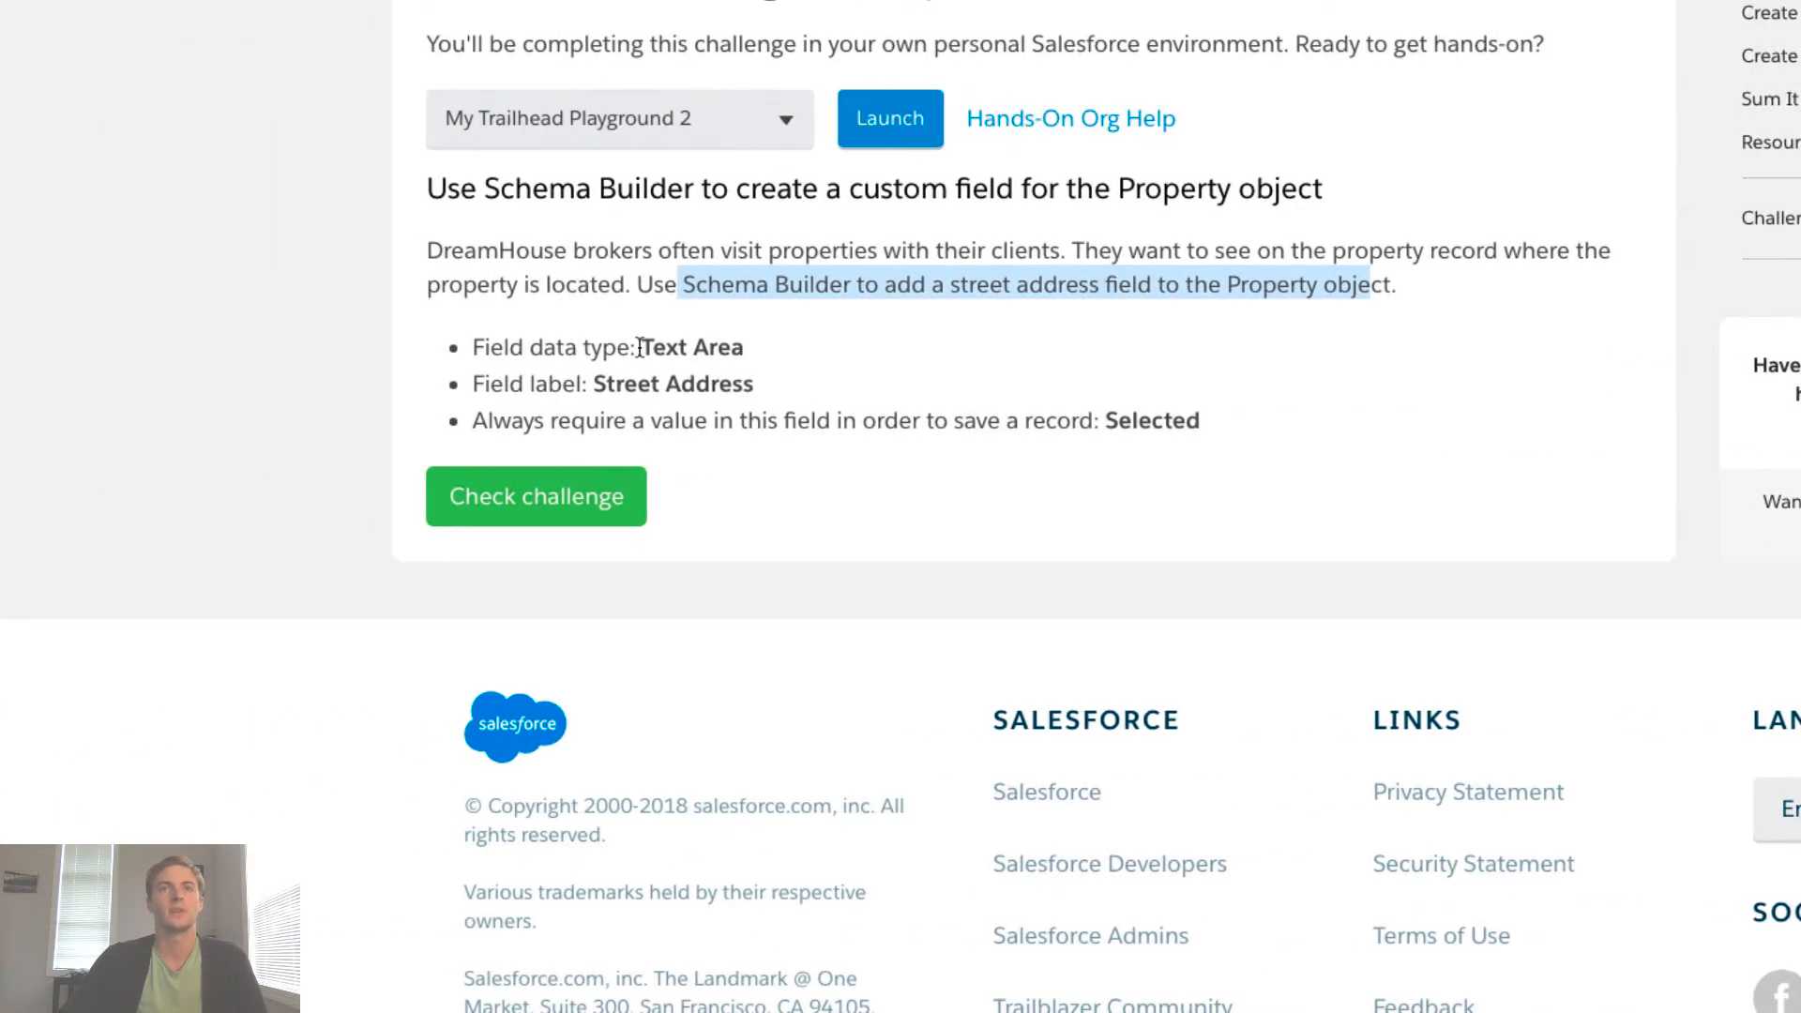
left_click_drag(640, 347, 745, 348)
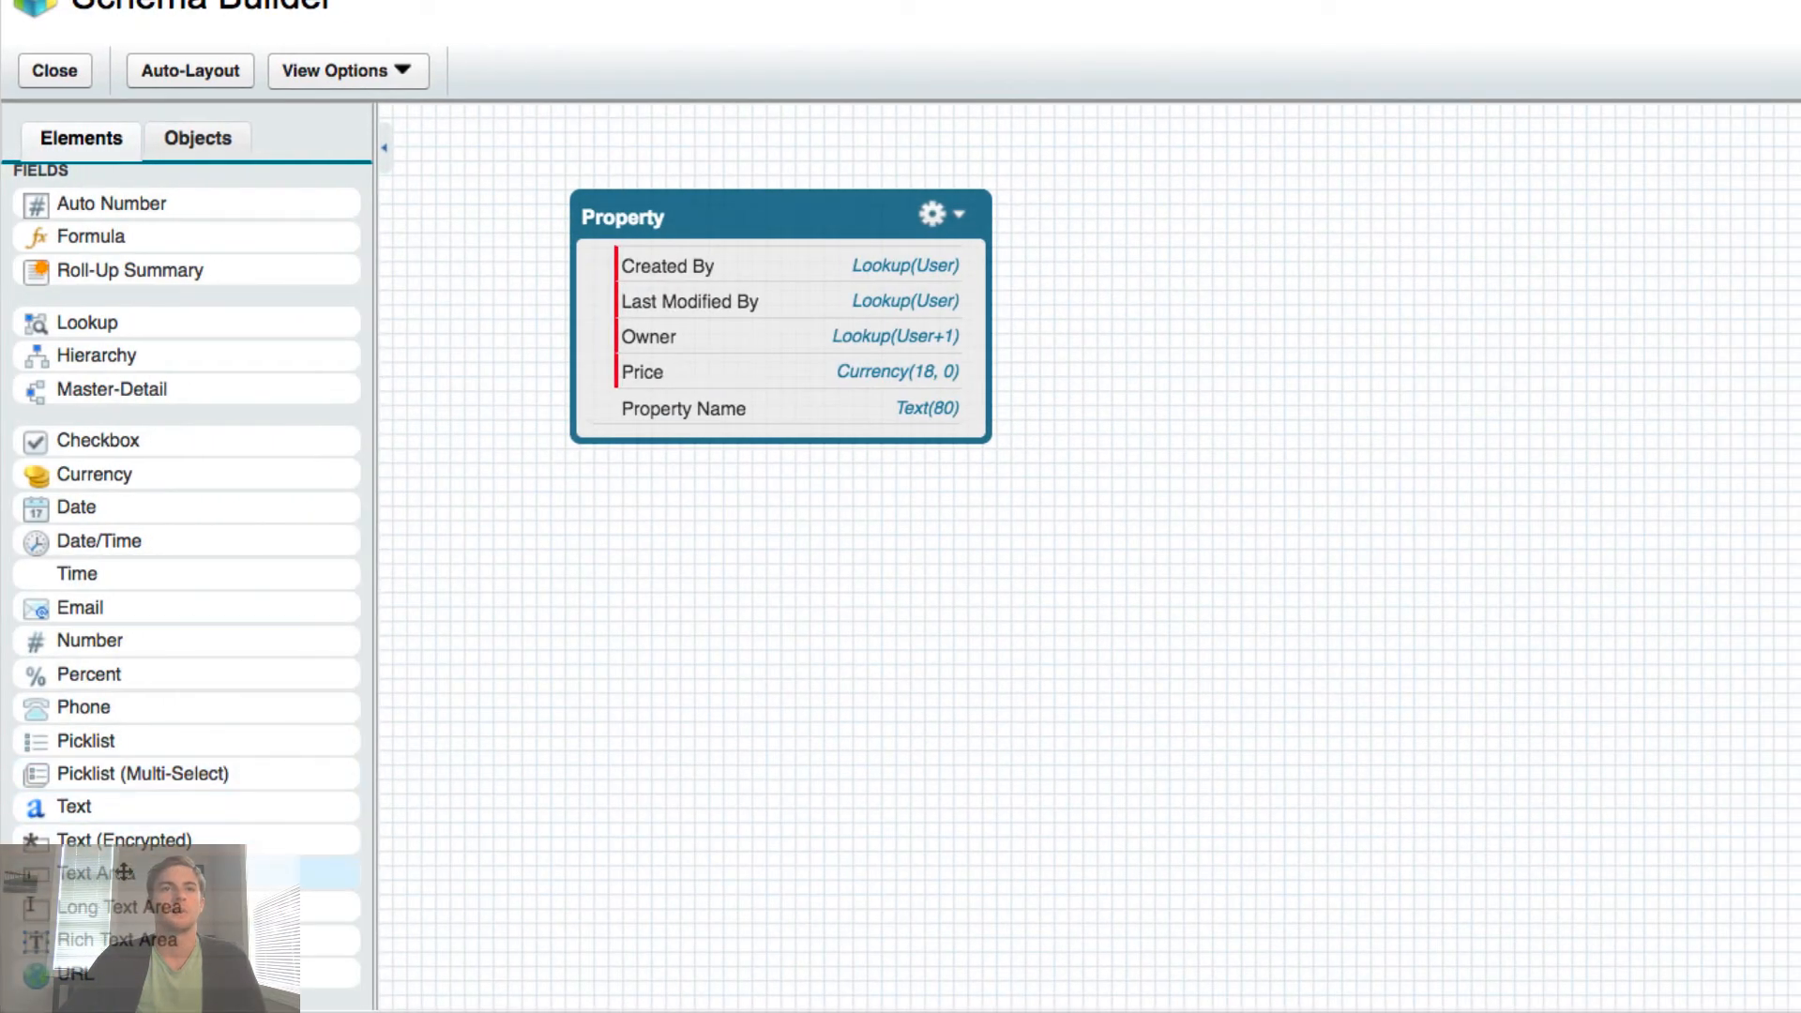
- Drop a Text Area element onto the Property object to start a new Text Area field
left_click_drag(122, 876, 705, 320)
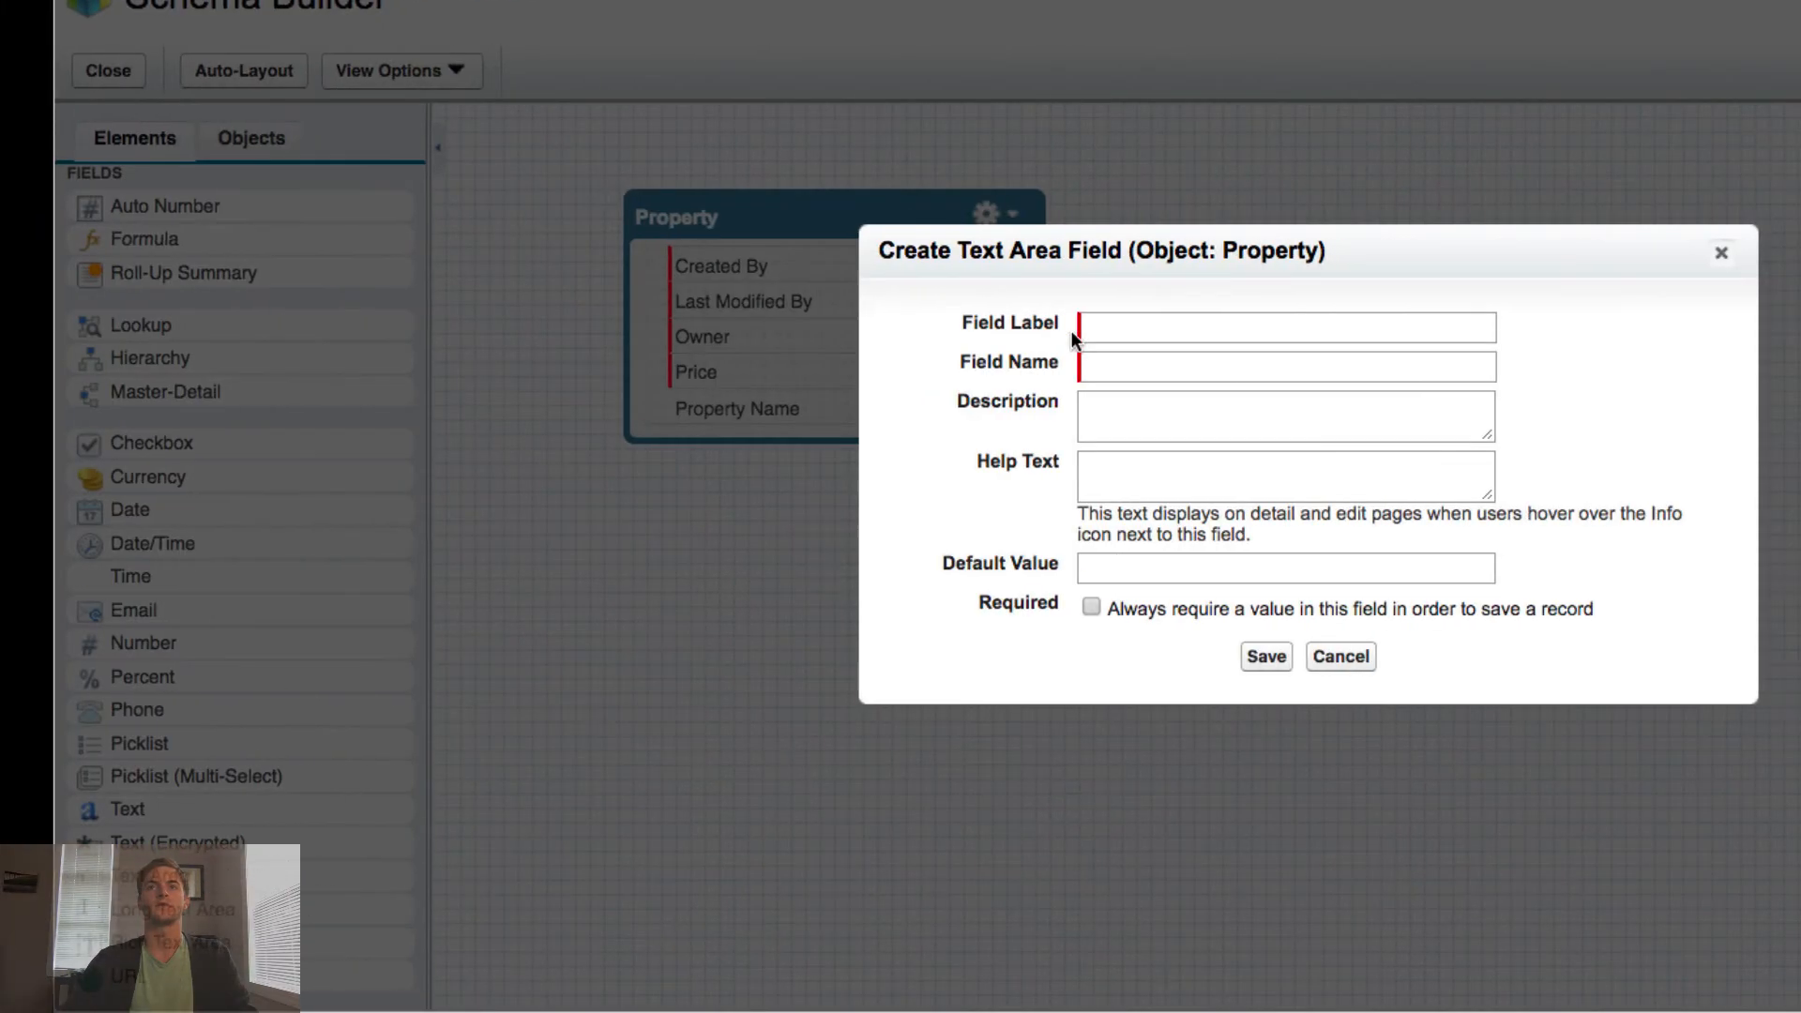
- Label the field 'Street Address' (name Street_Address), mark it Required, and save it
left_click(1079, 331)
type("Street Address")
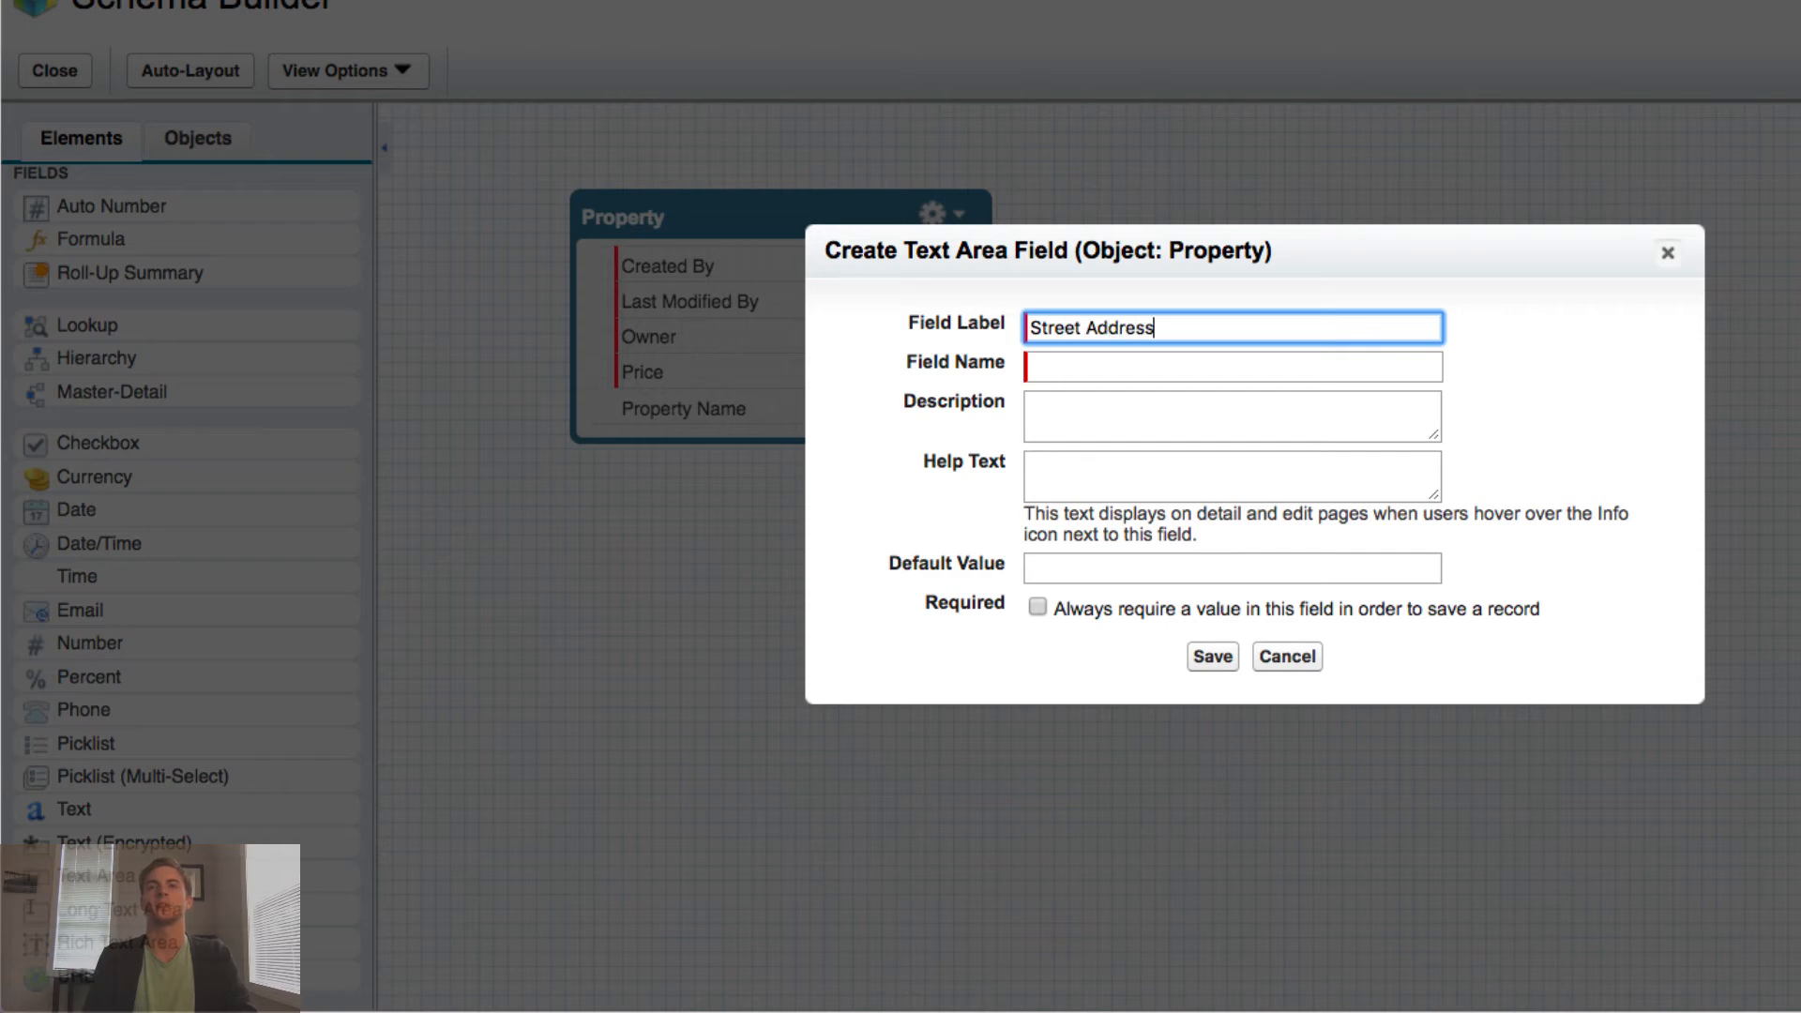
key("Tab")
key("Tab")
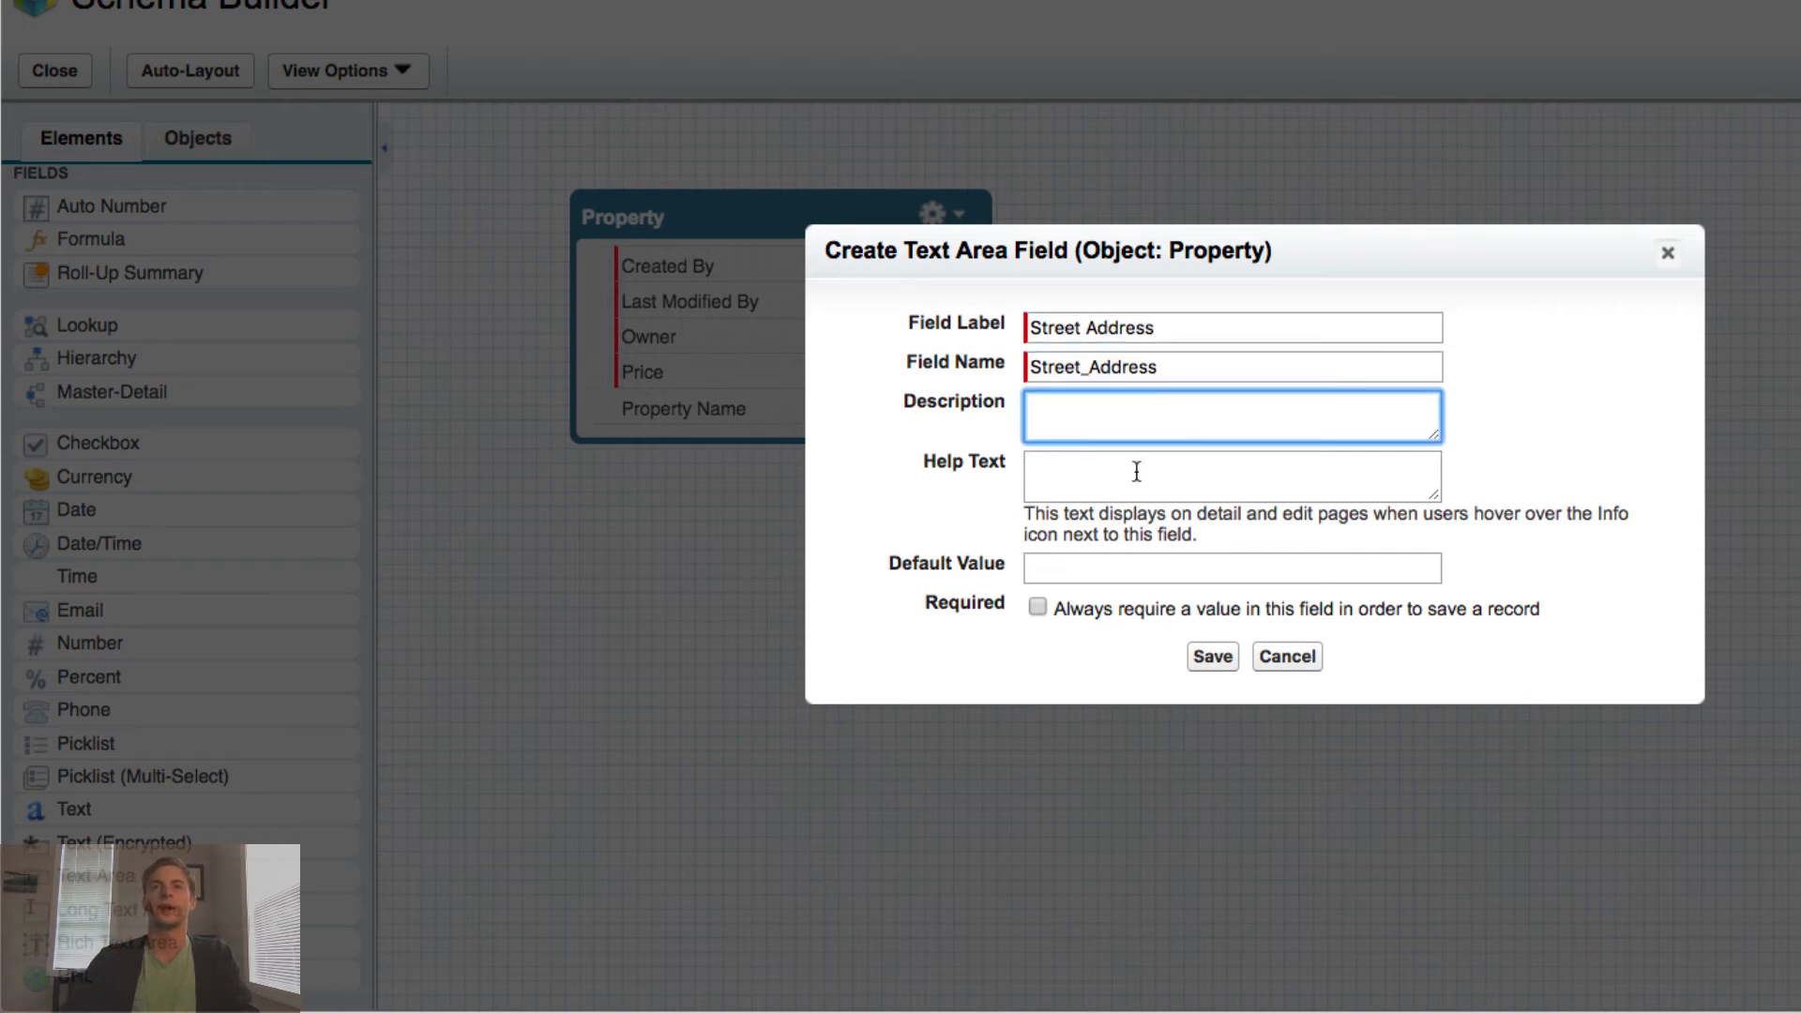
left_click(1038, 608)
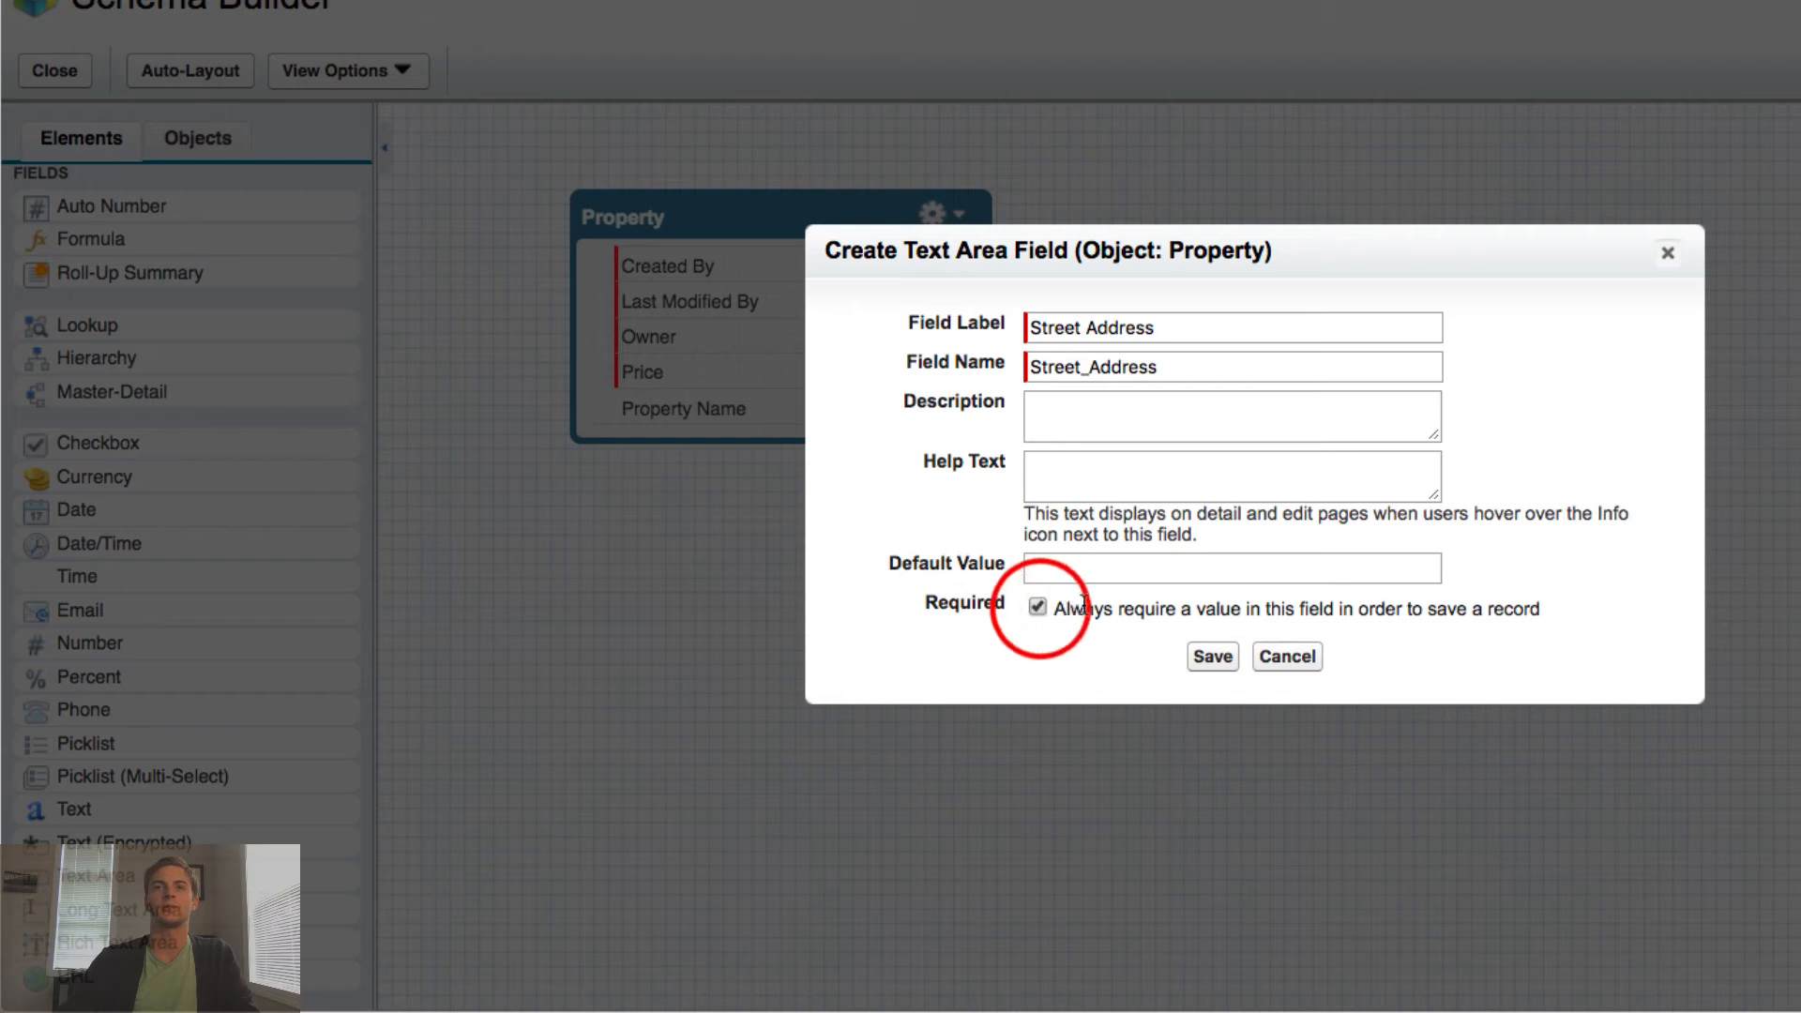
left_click(1210, 657)
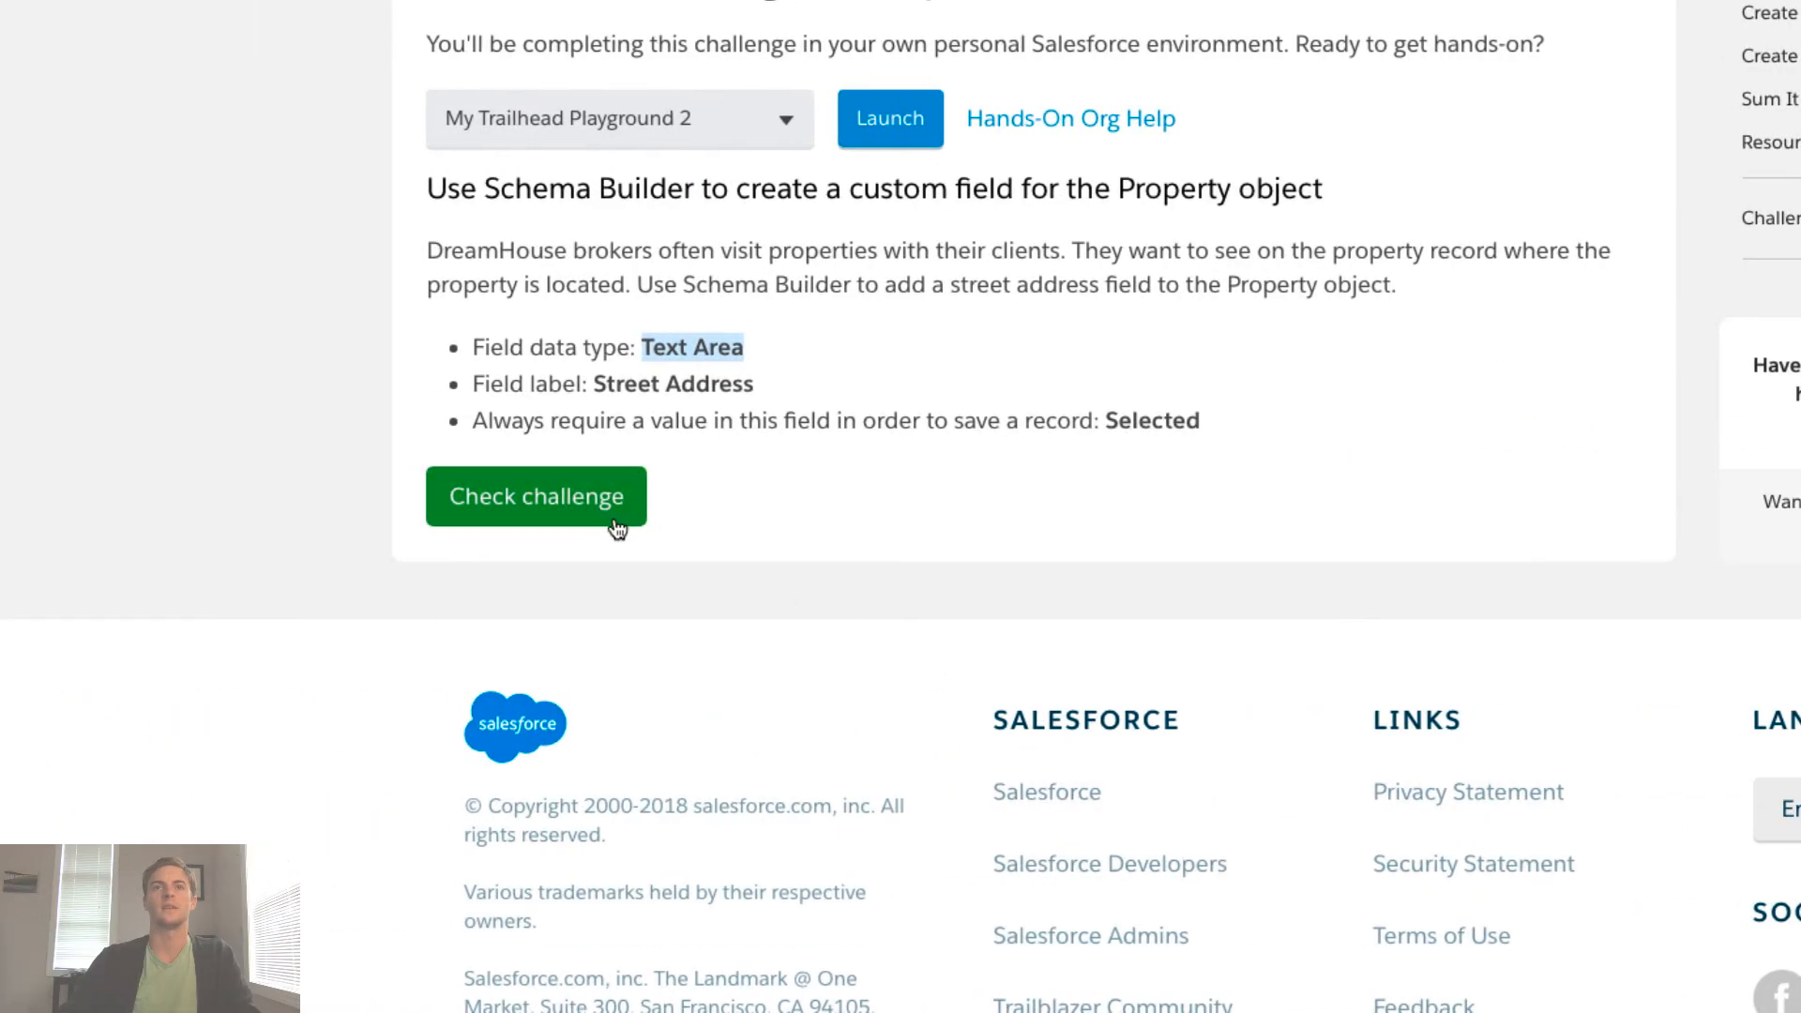
- Verify the challenge for 500 points, then continue to Understand Custom & Standard Objects
left_click(586, 511)
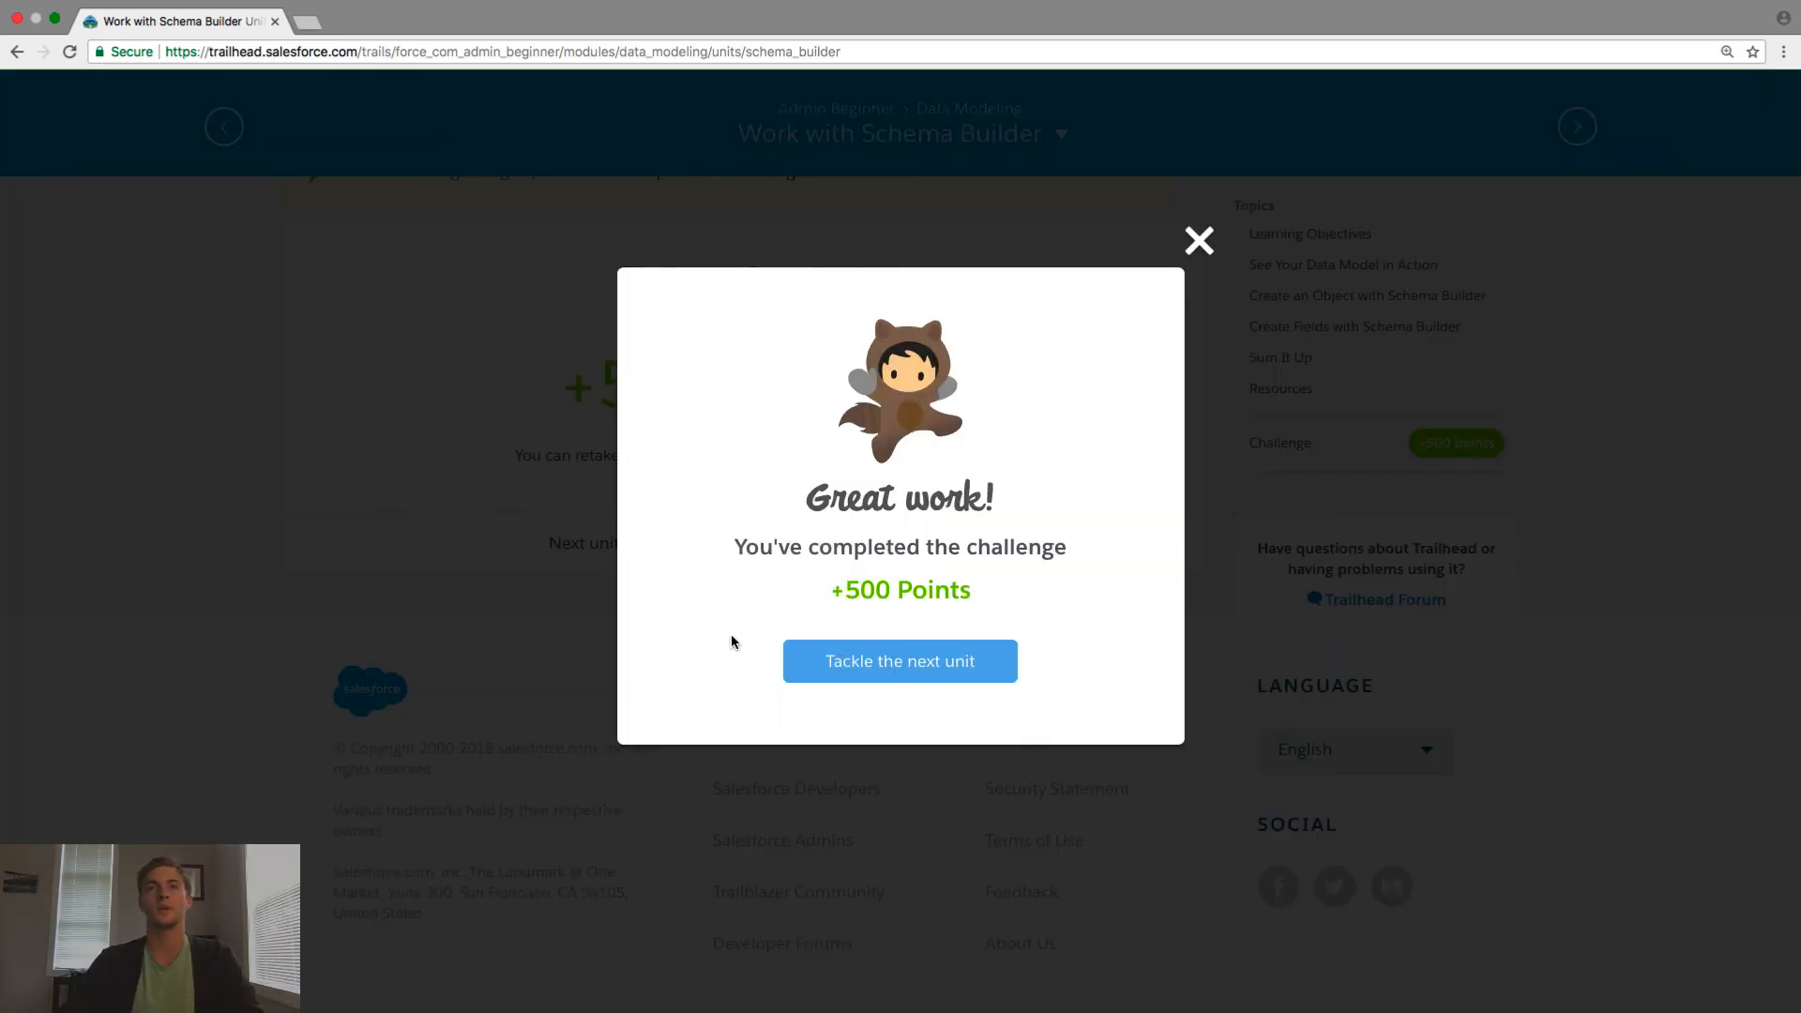
left_click(879, 674)
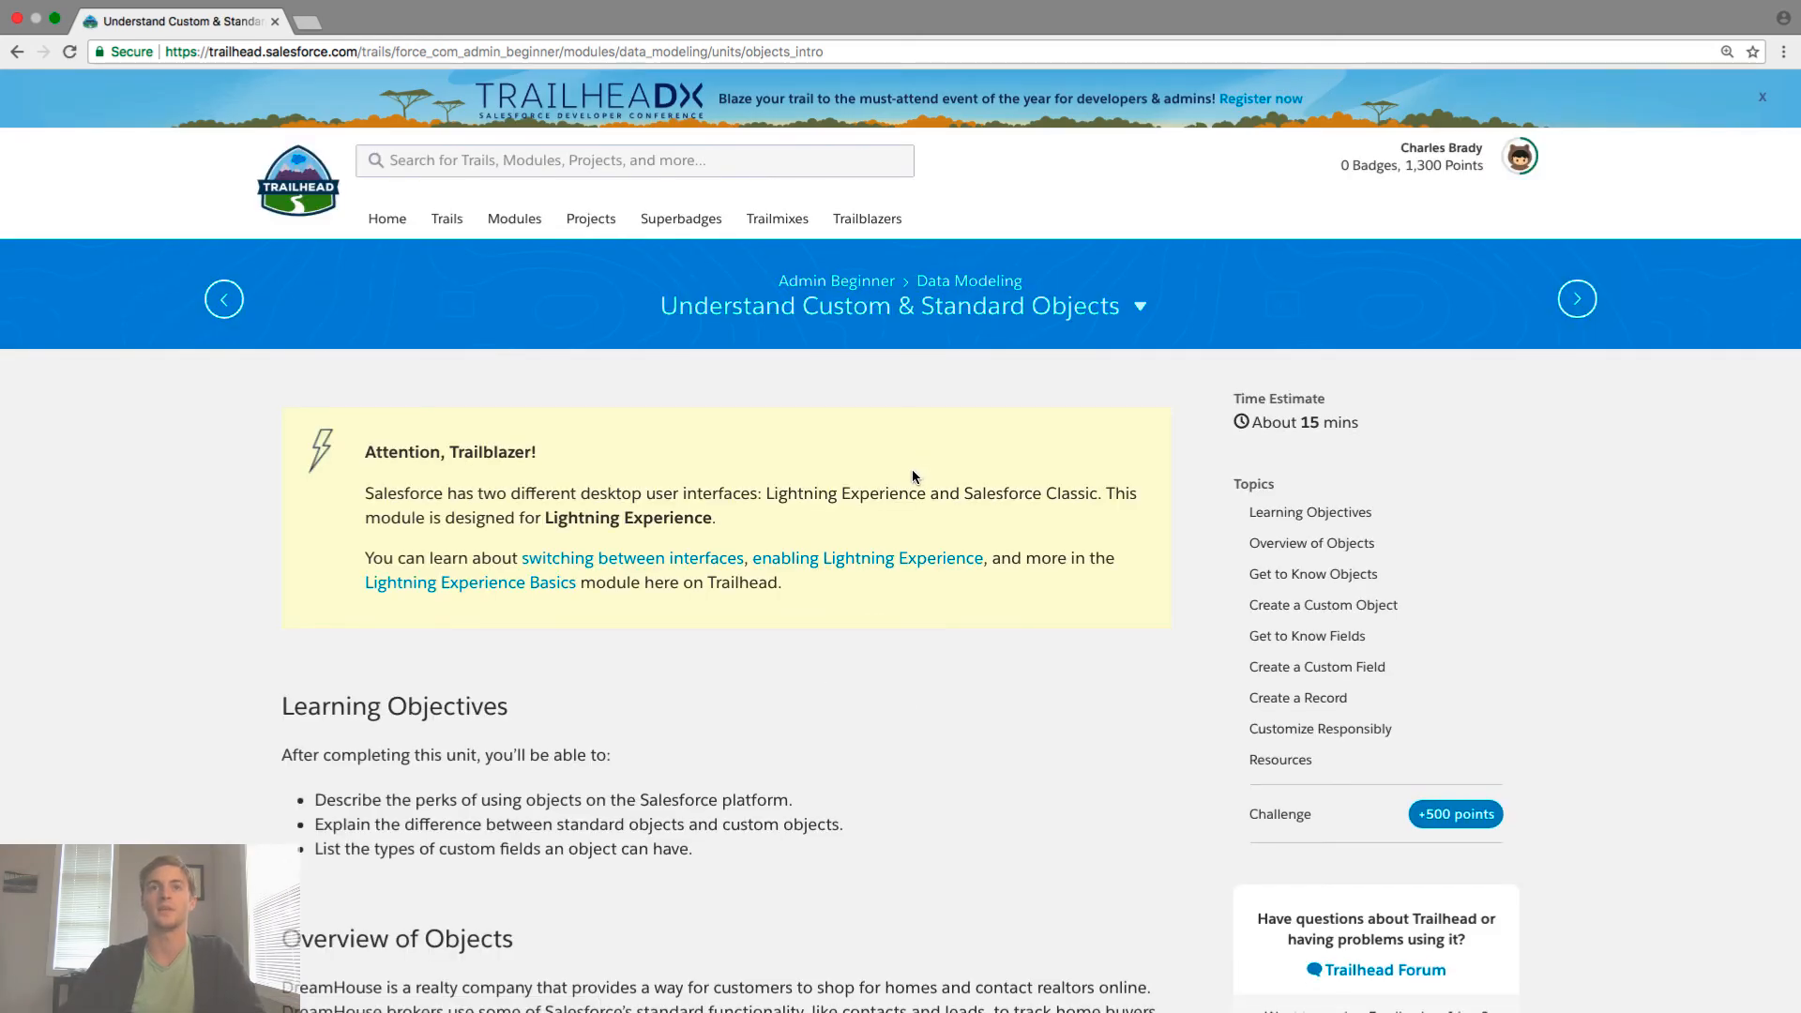
- Return to the Data Modeling module (33% complete), then browse the full catalogue of 84 trails
scroll(872, 288, "down", 1)
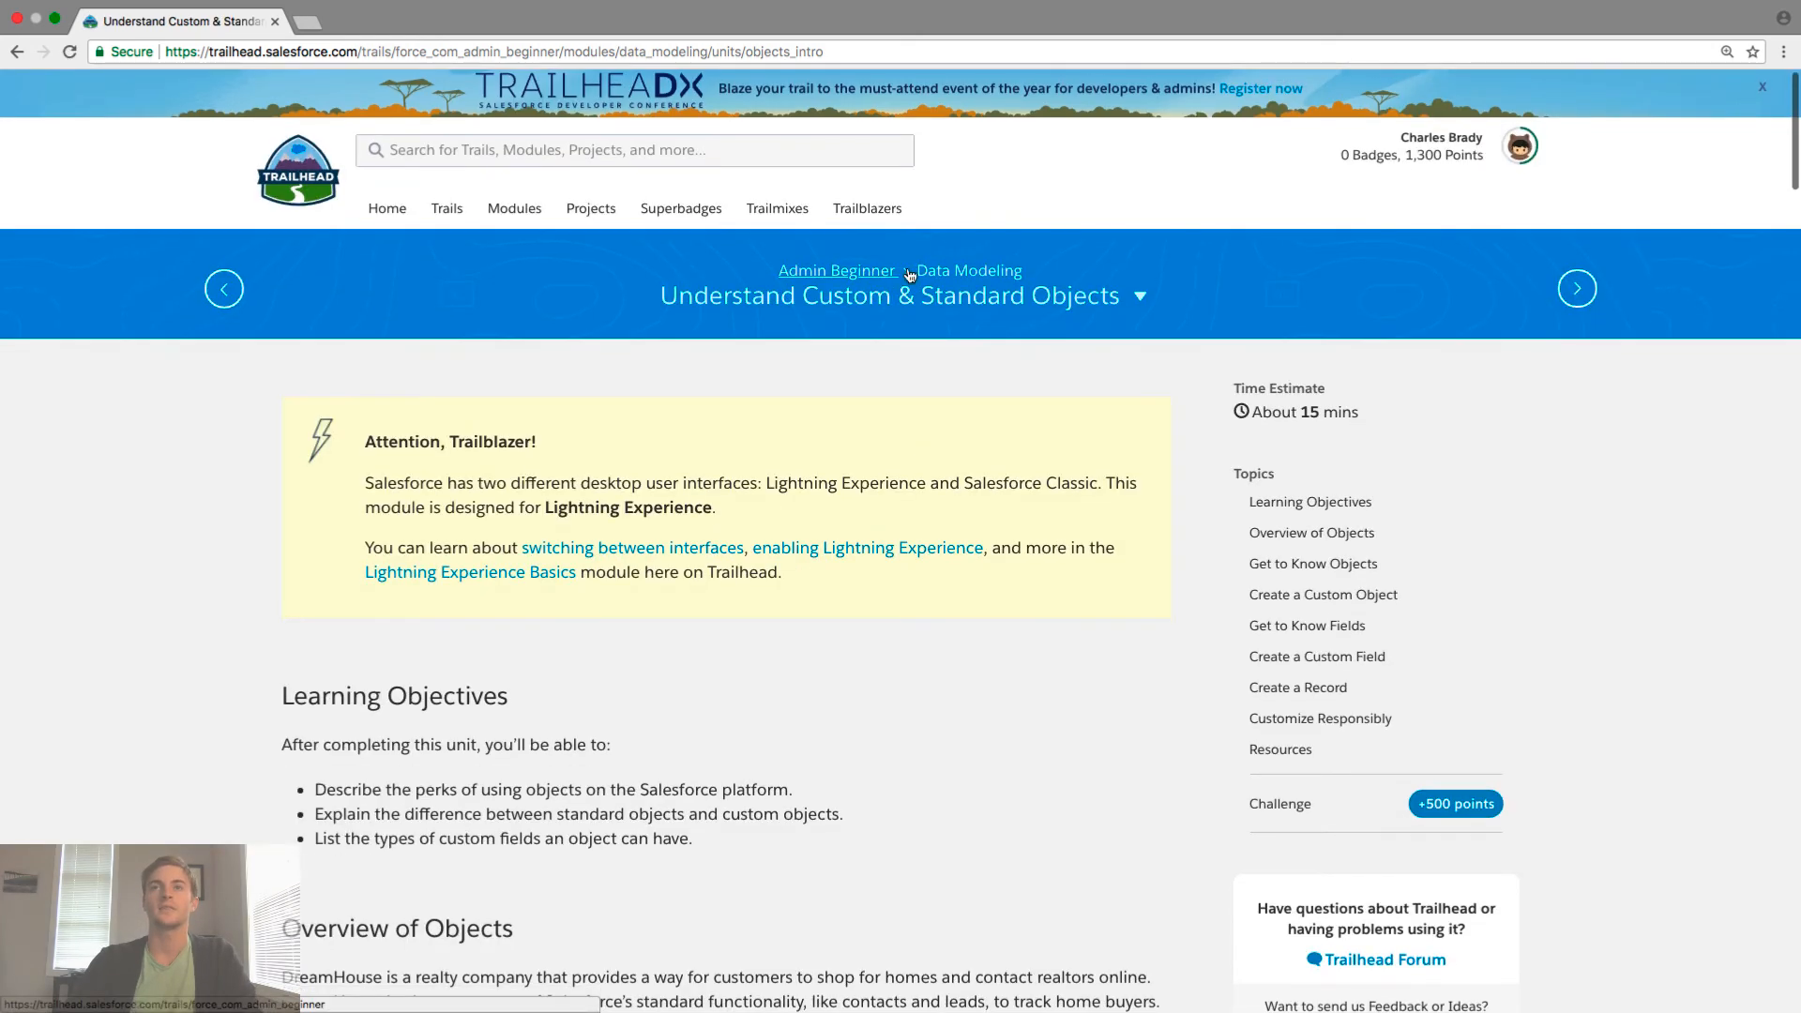
left_click(946, 271)
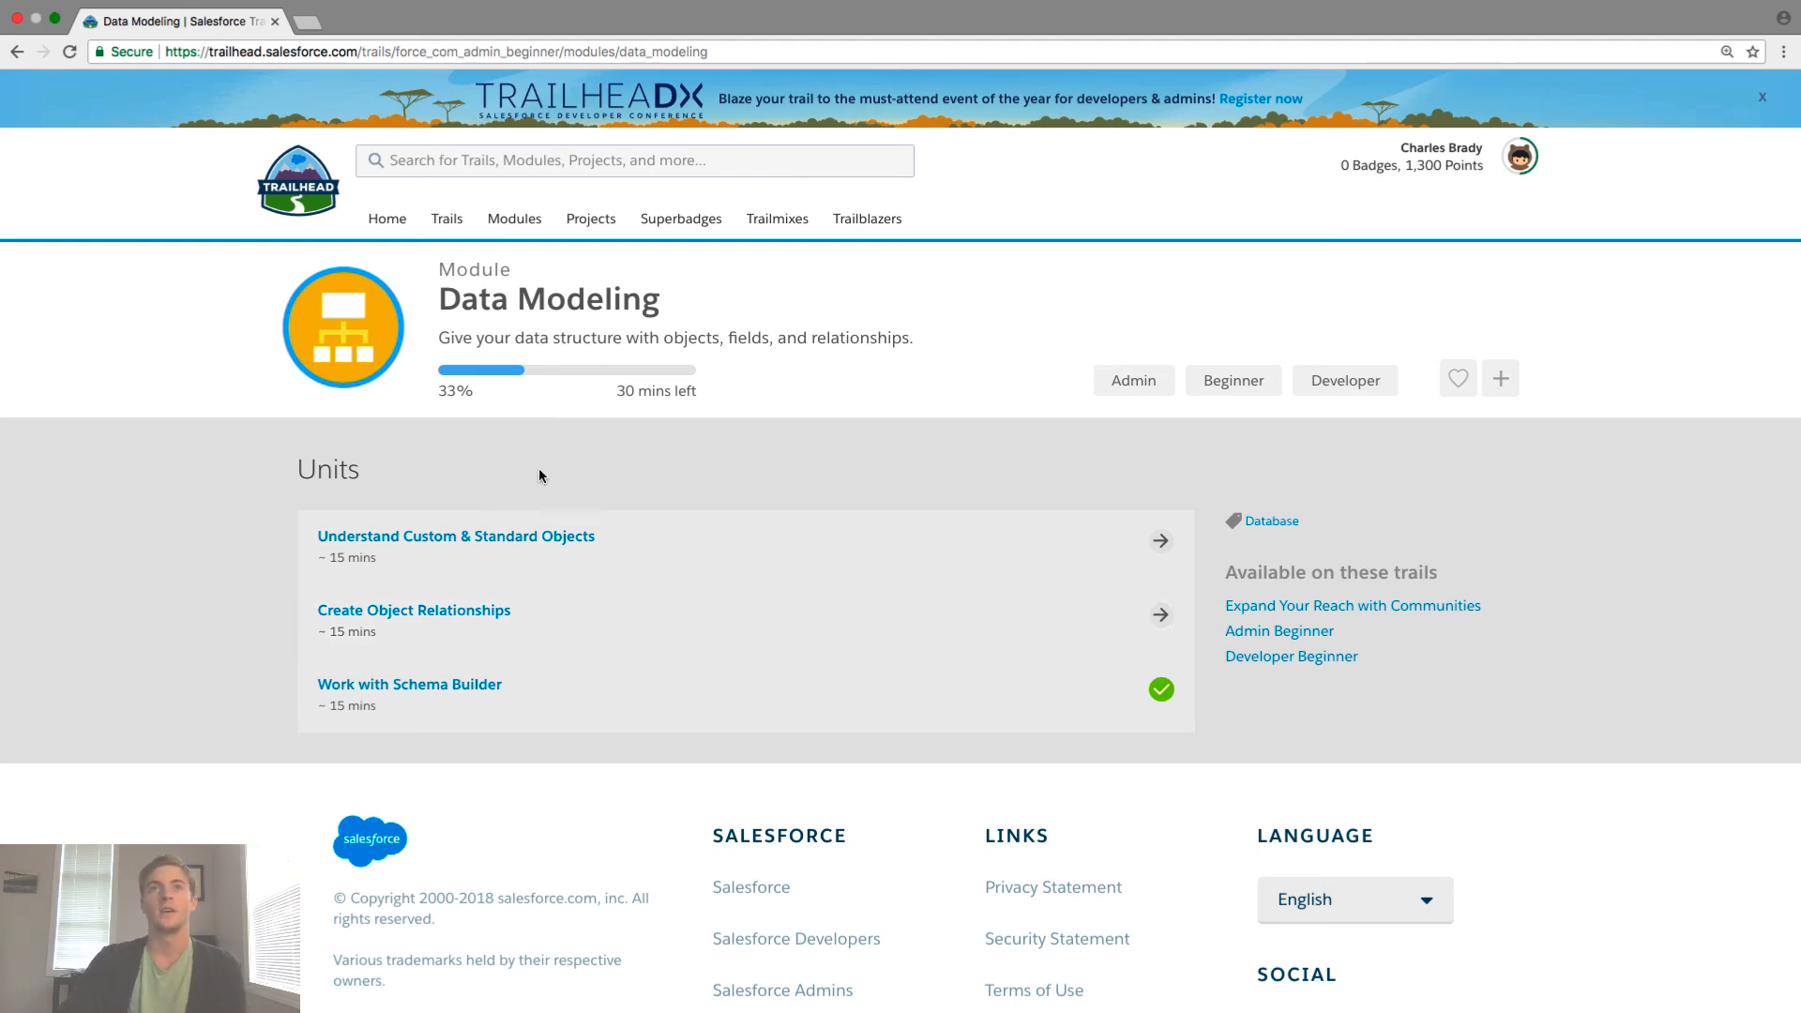
left_click(460, 226)
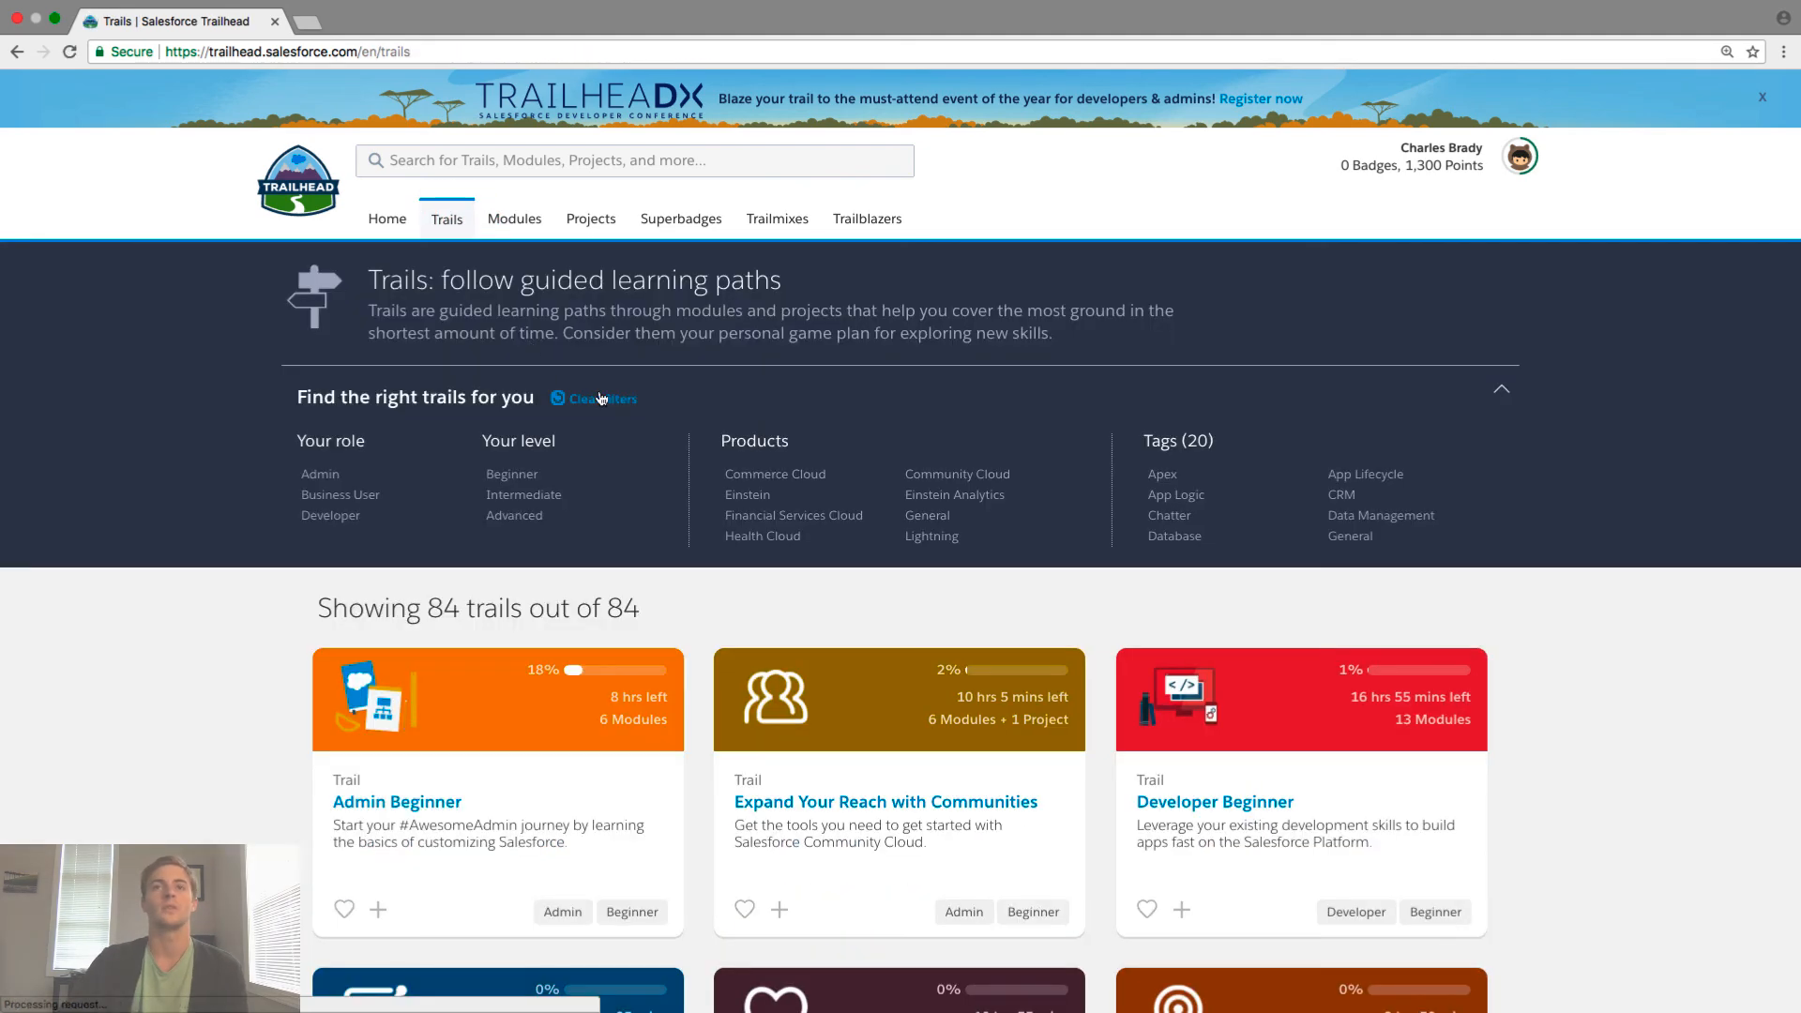
scroll(450, 562, "down", 2)
- Open the Admin Beginner trail and expand Data Management to show Import Data and Export Data, both at 0%
left_click(413, 672)
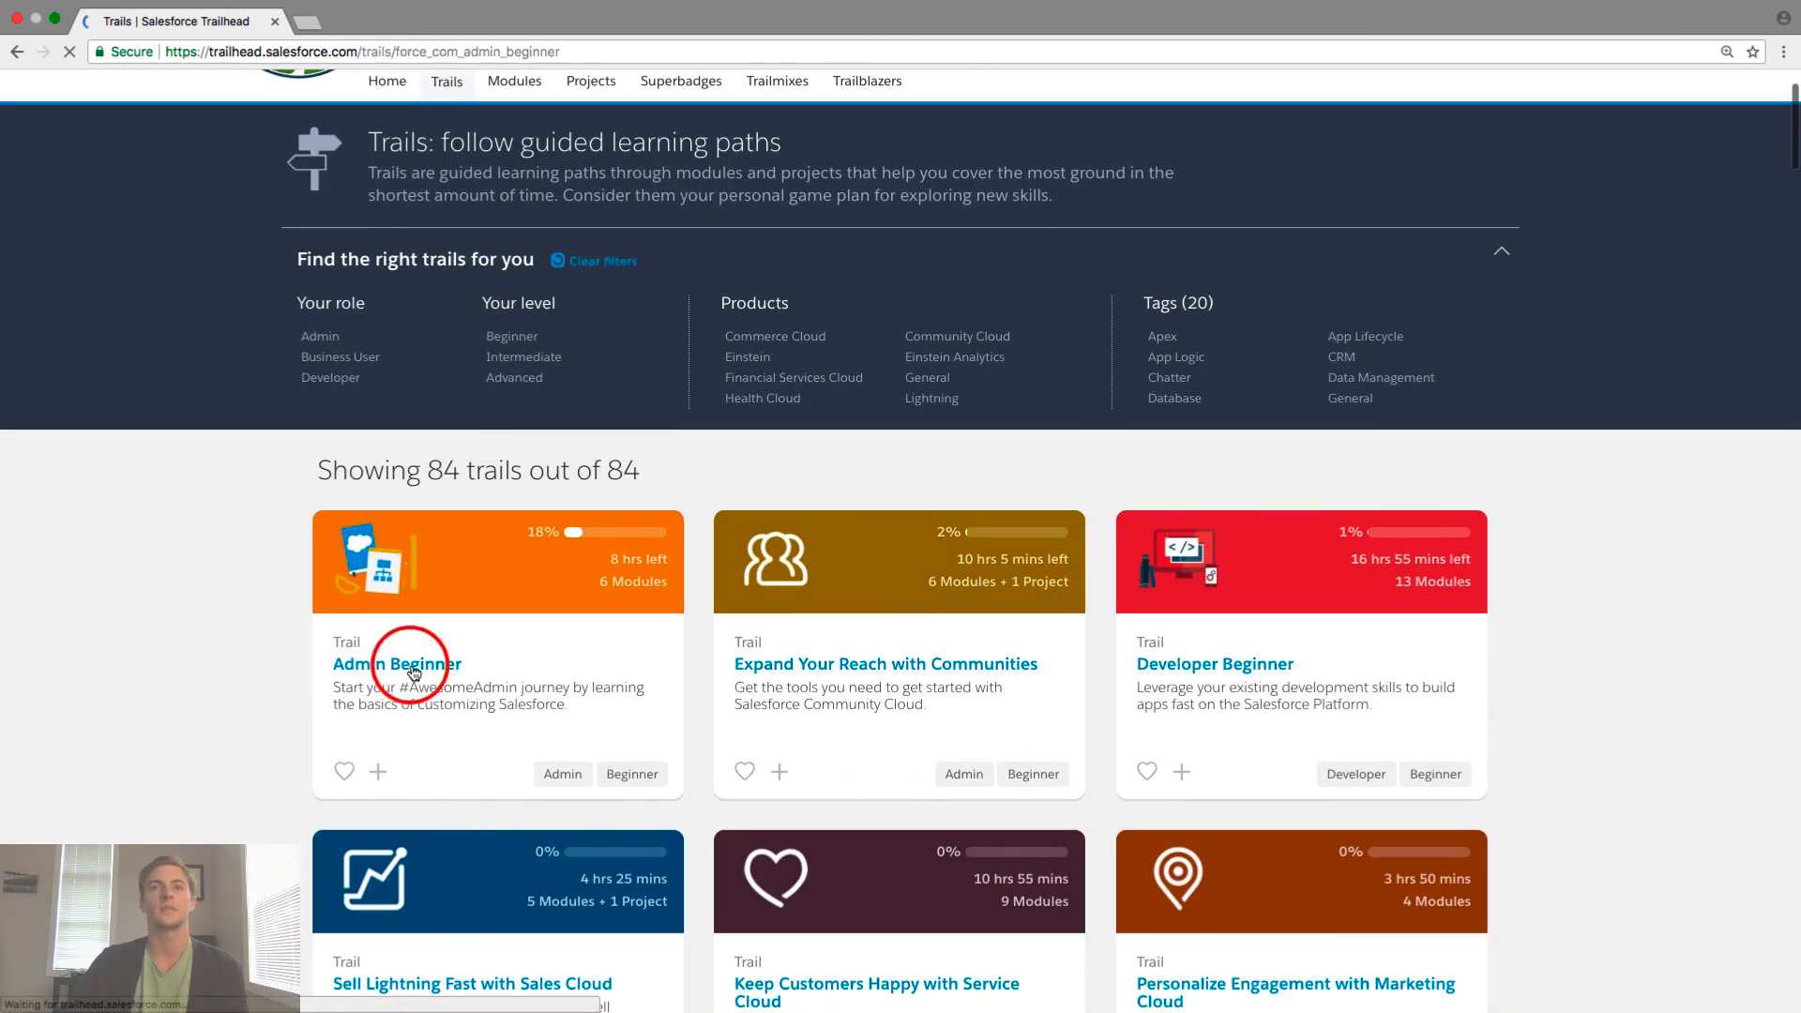
scroll(460, 661, "down", 3)
scroll(477, 668, "down", 5)
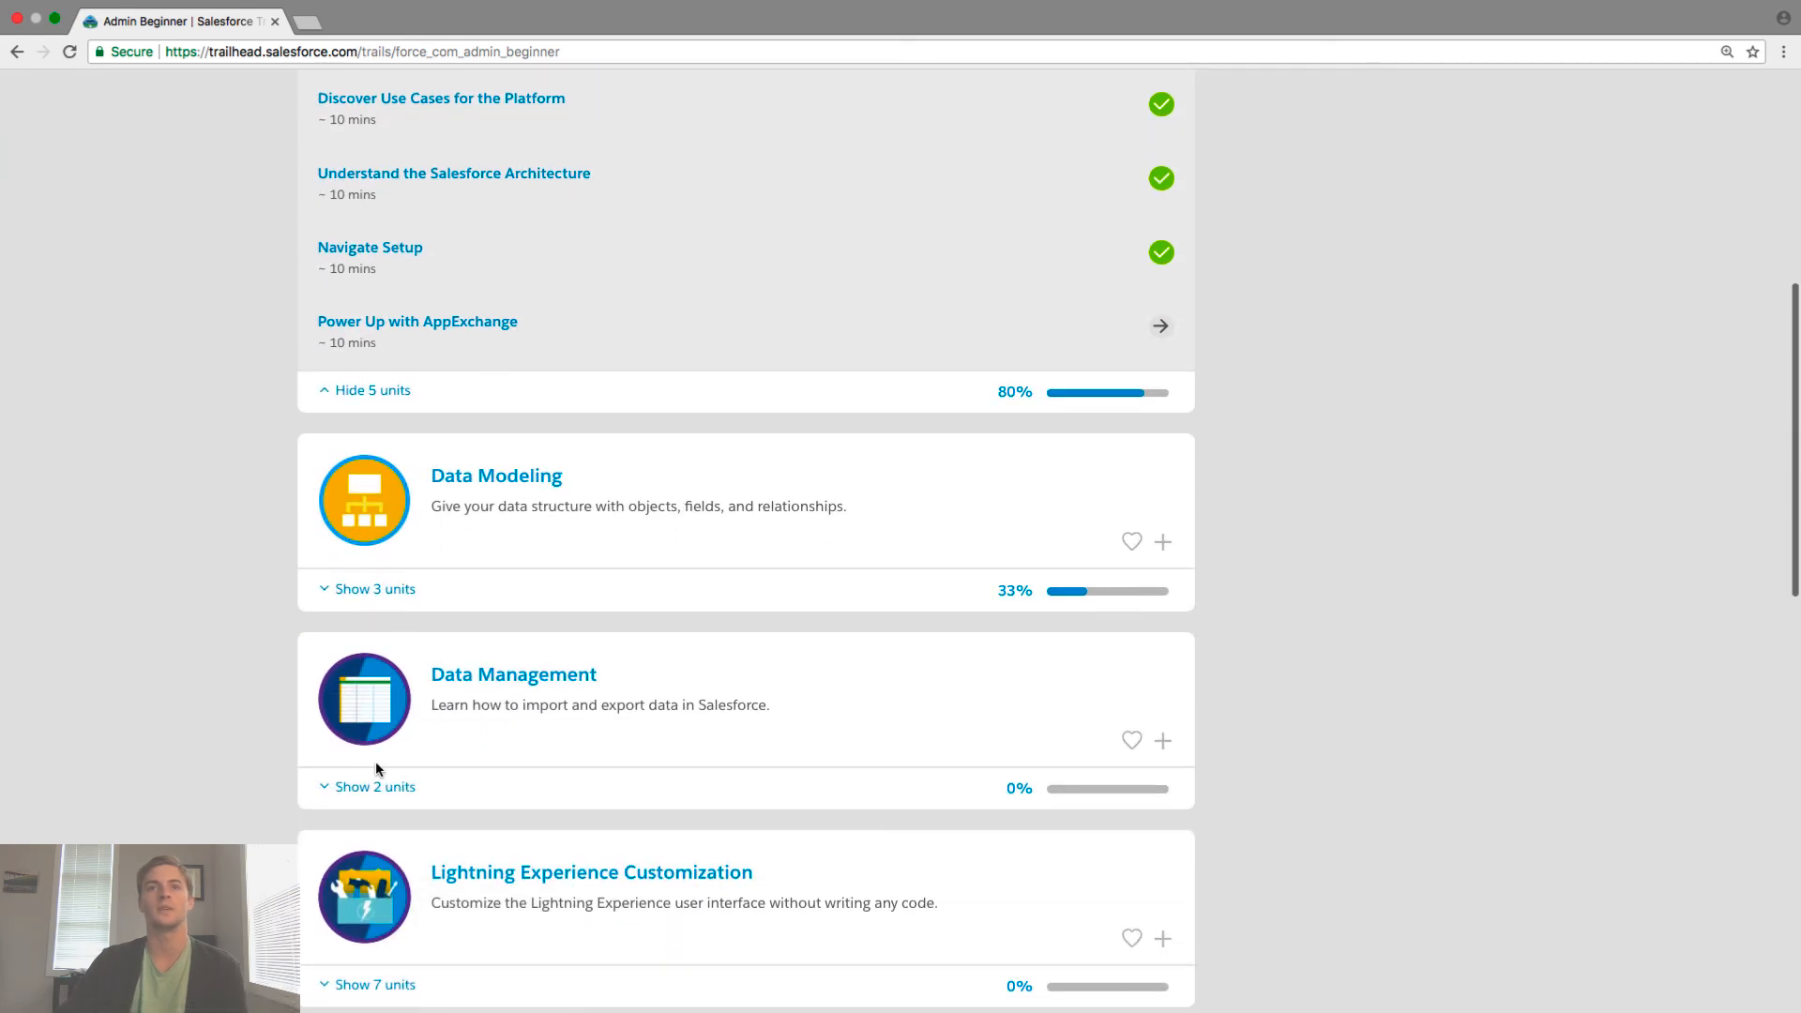
left_click(384, 799)
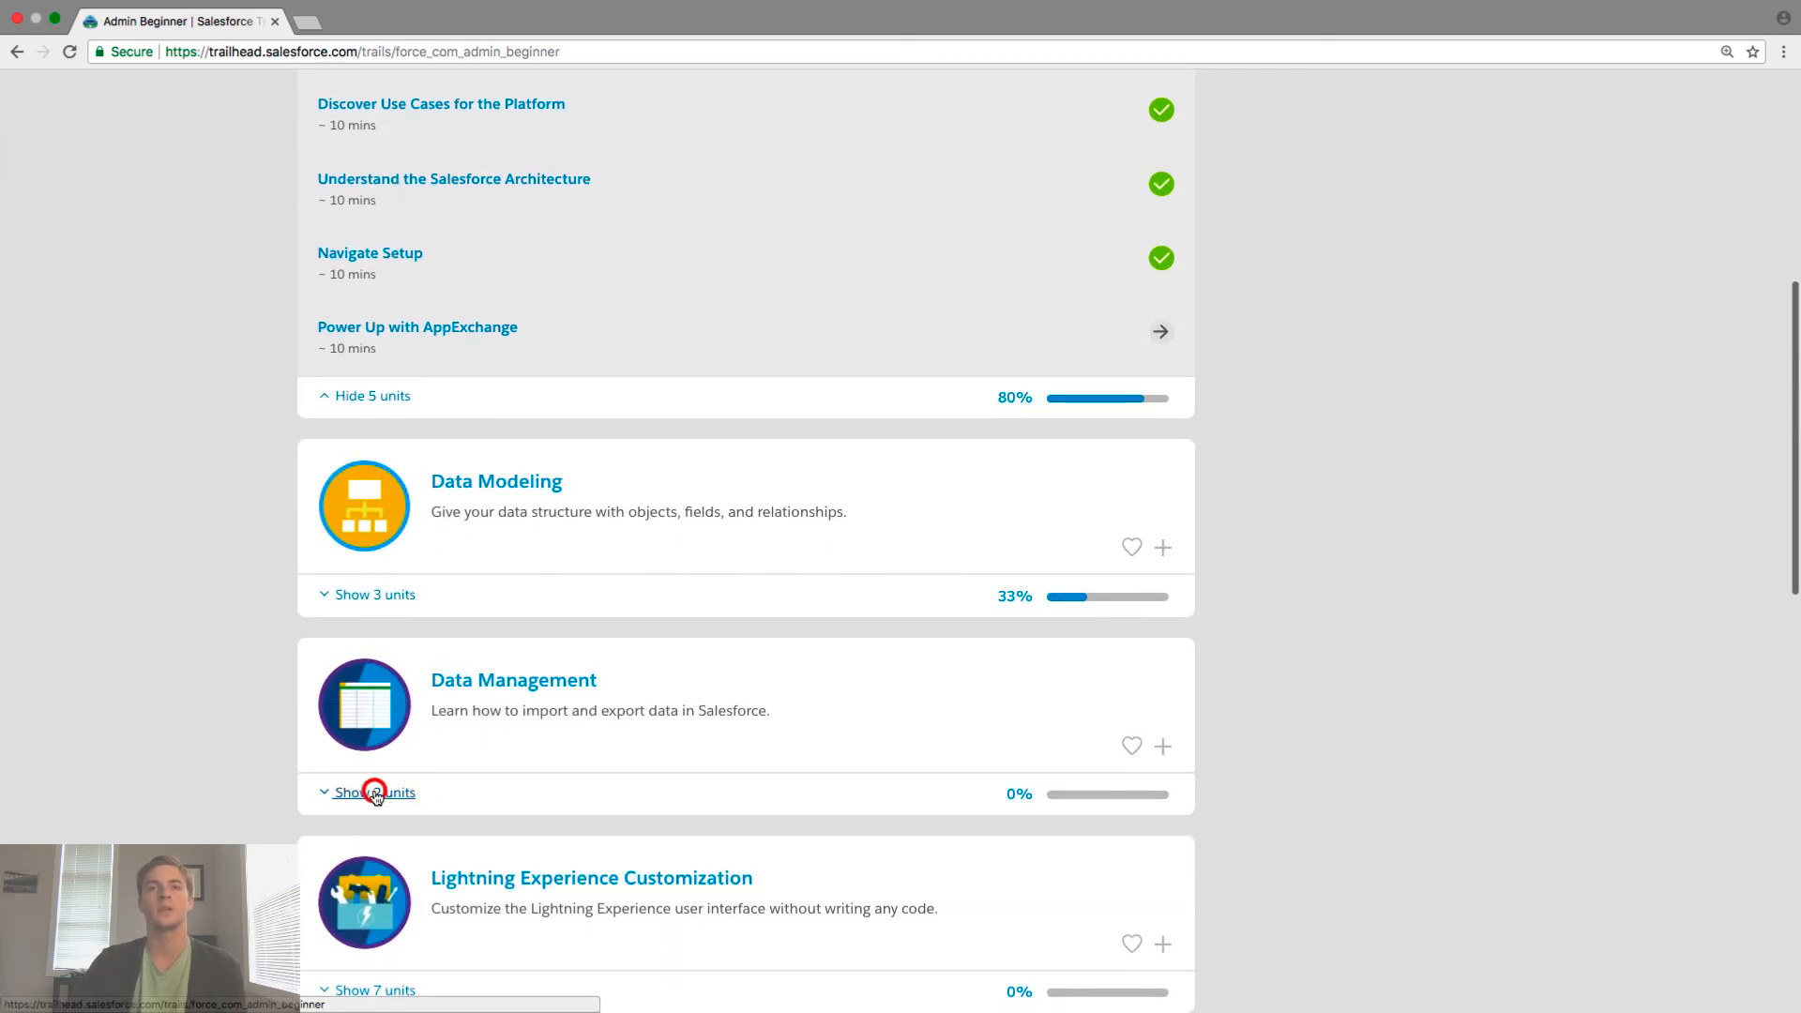
scroll(448, 773, "down", 2)
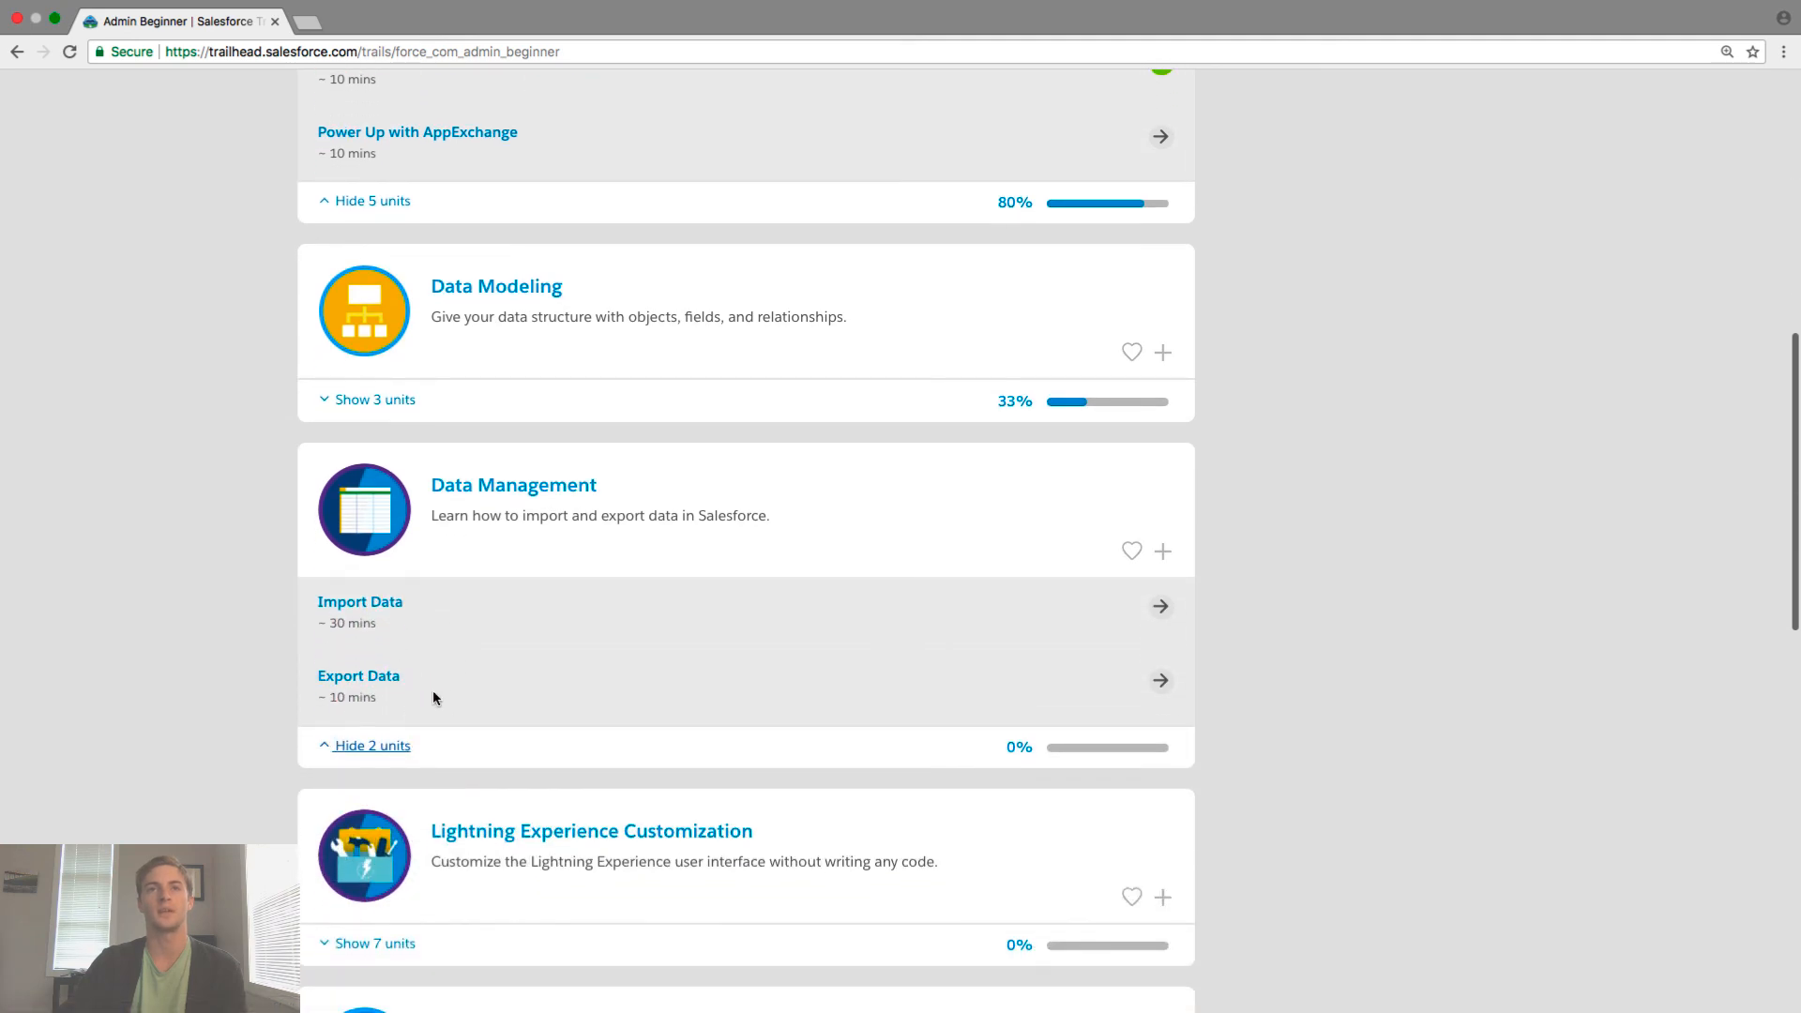
scroll(434, 696, "down", 3)
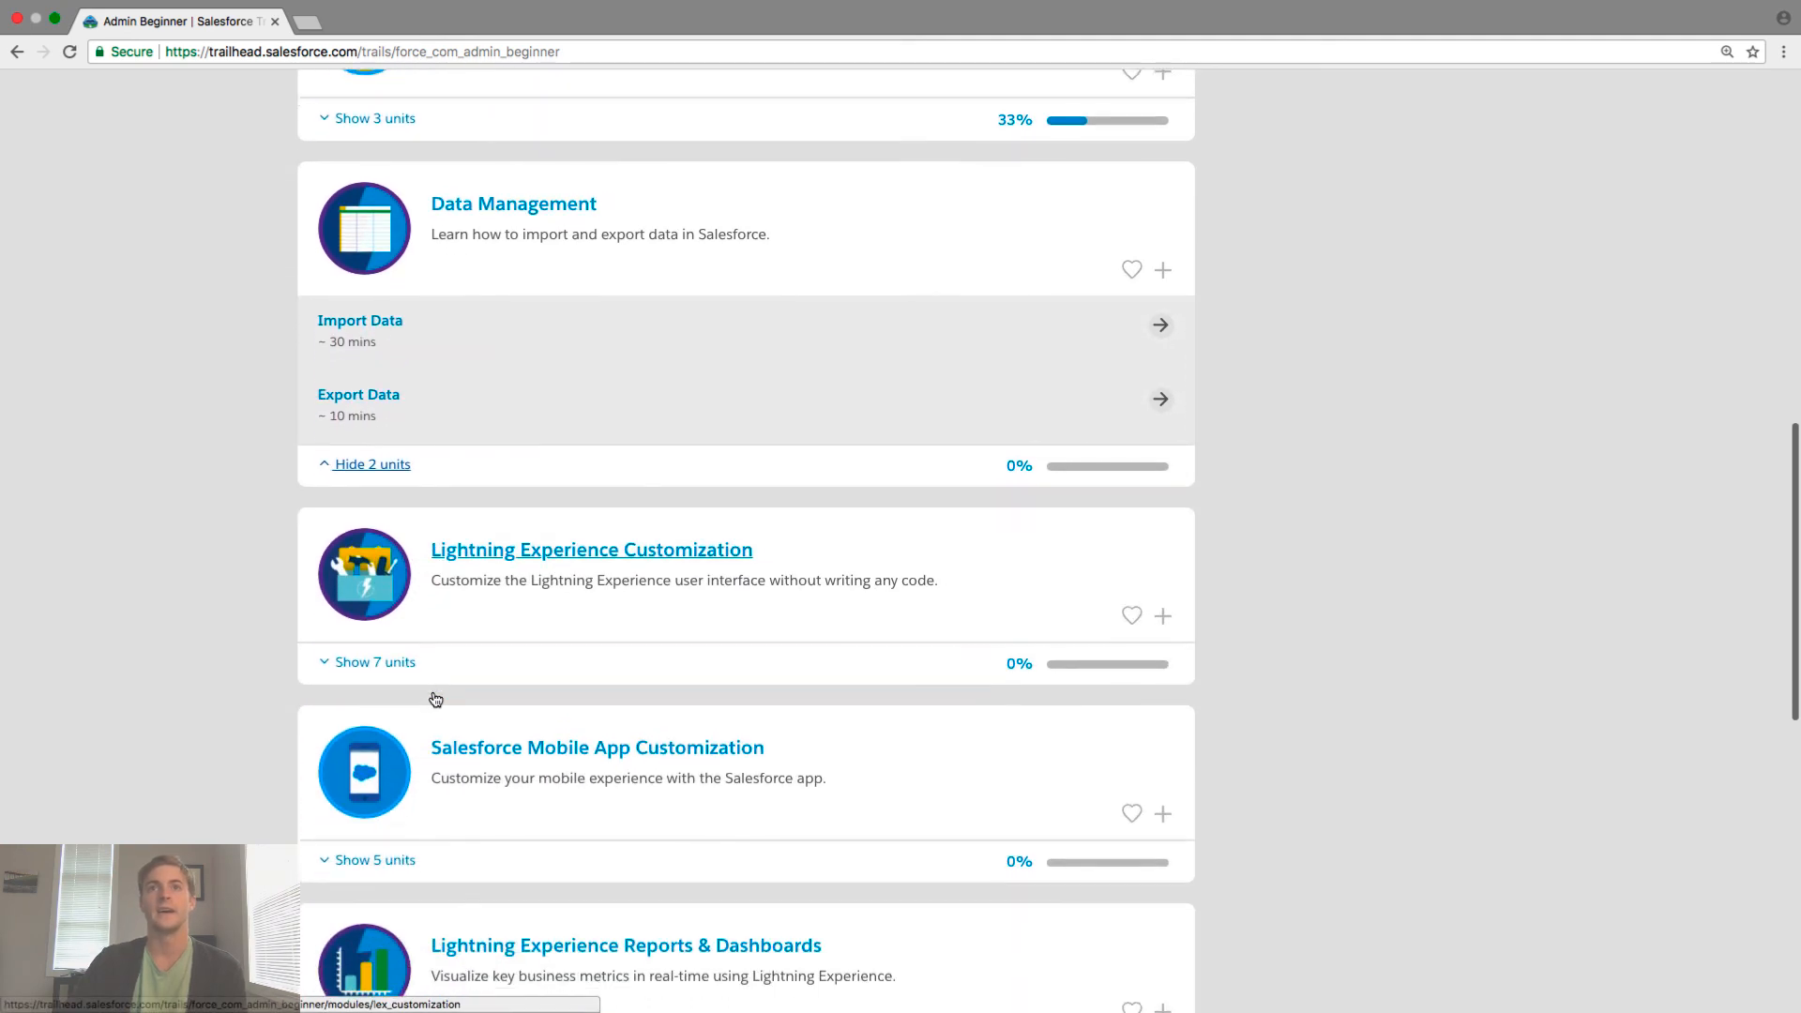
scroll(424, 705, "down", 2)
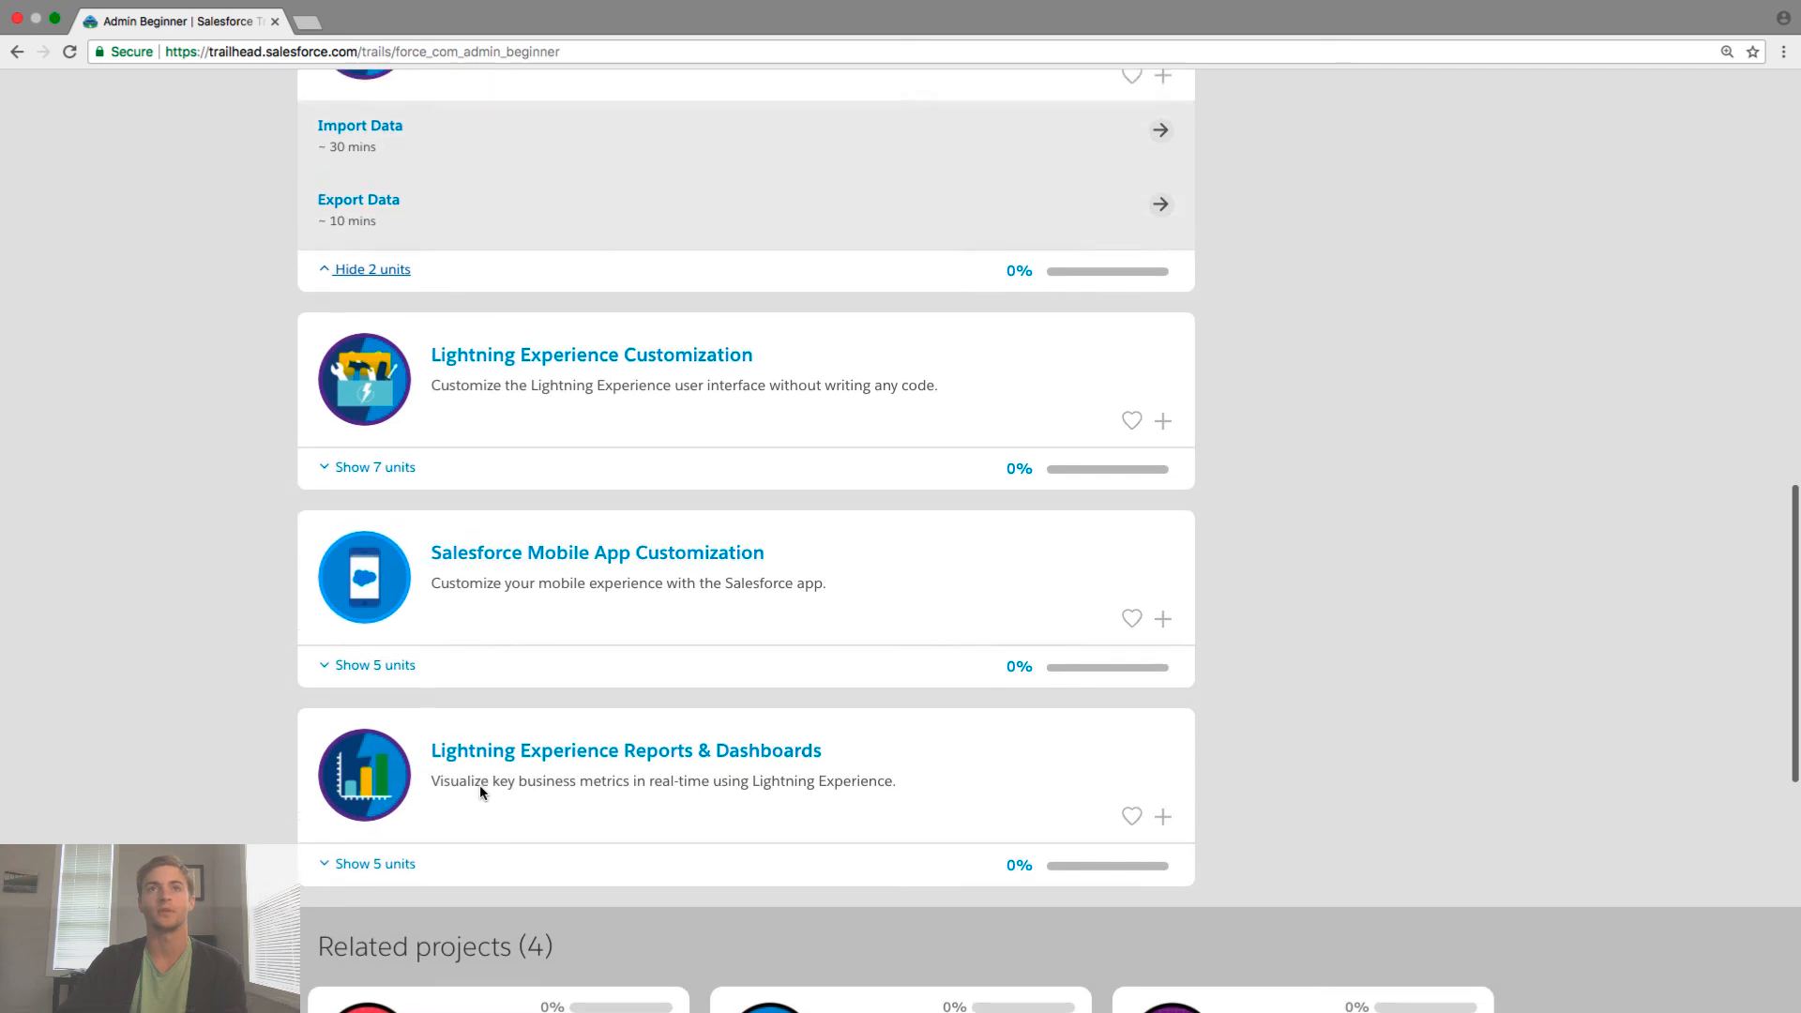
scroll(480, 790, "up", 4)
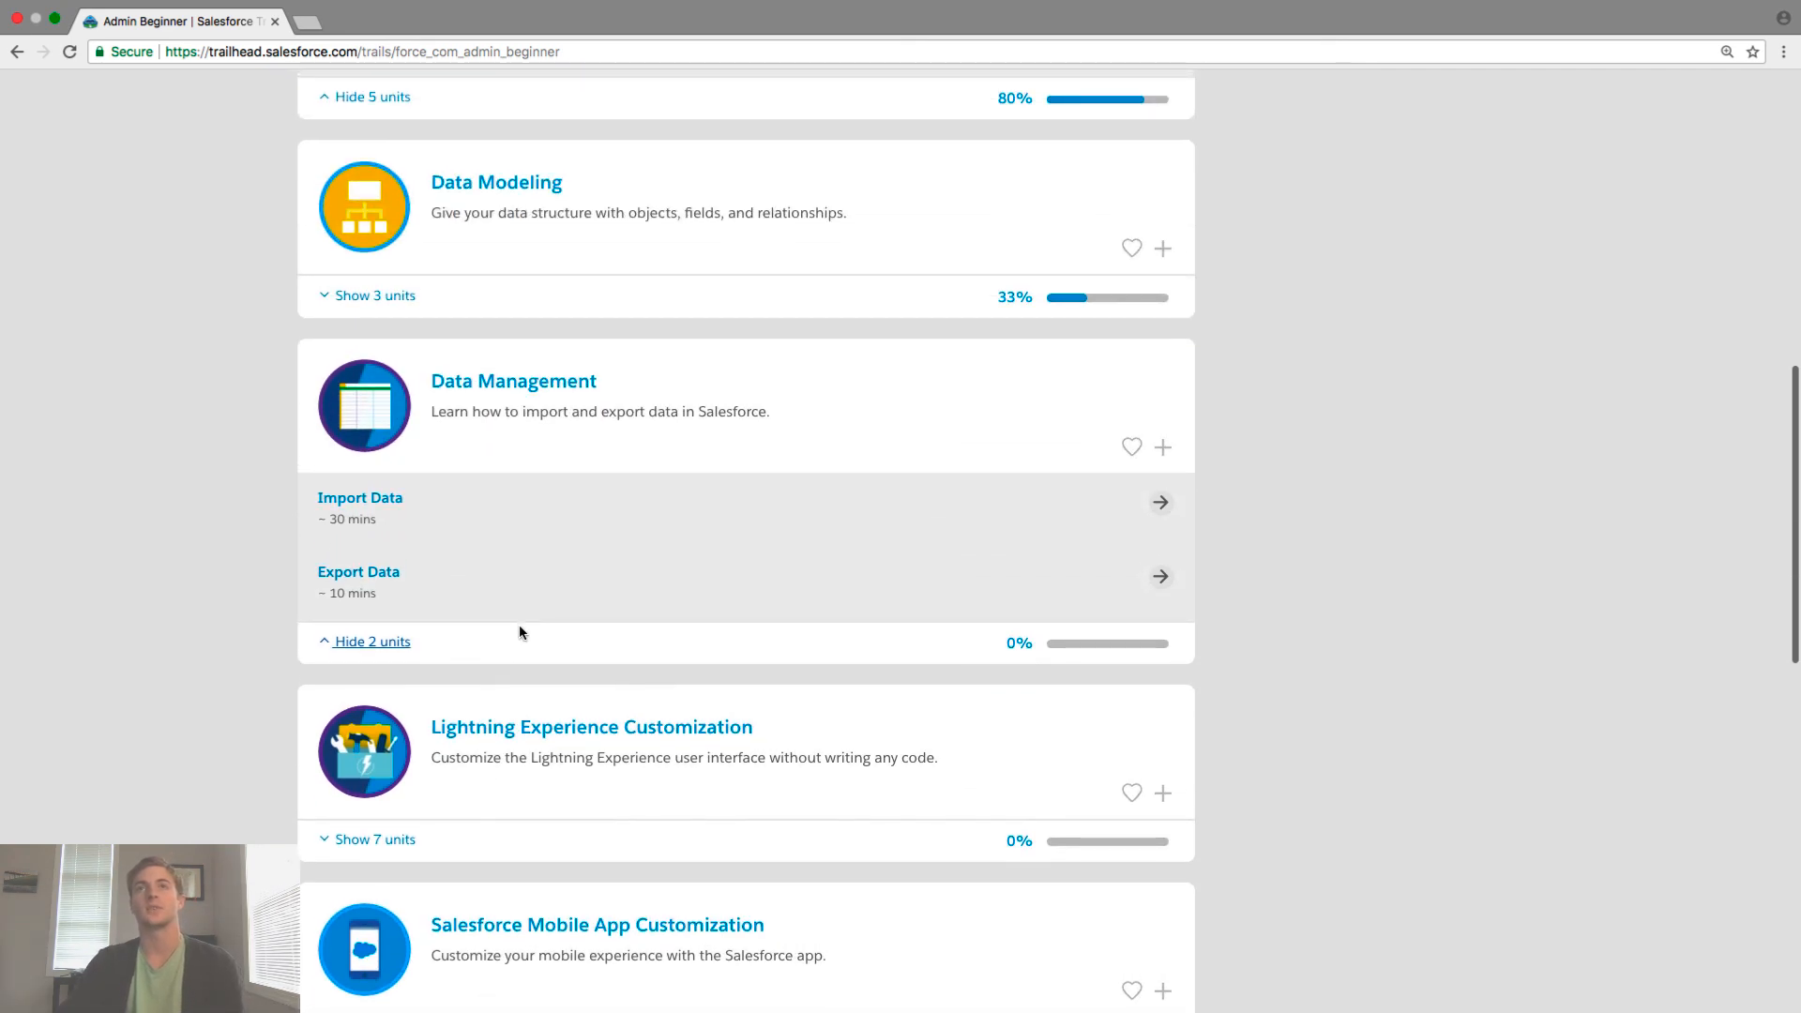